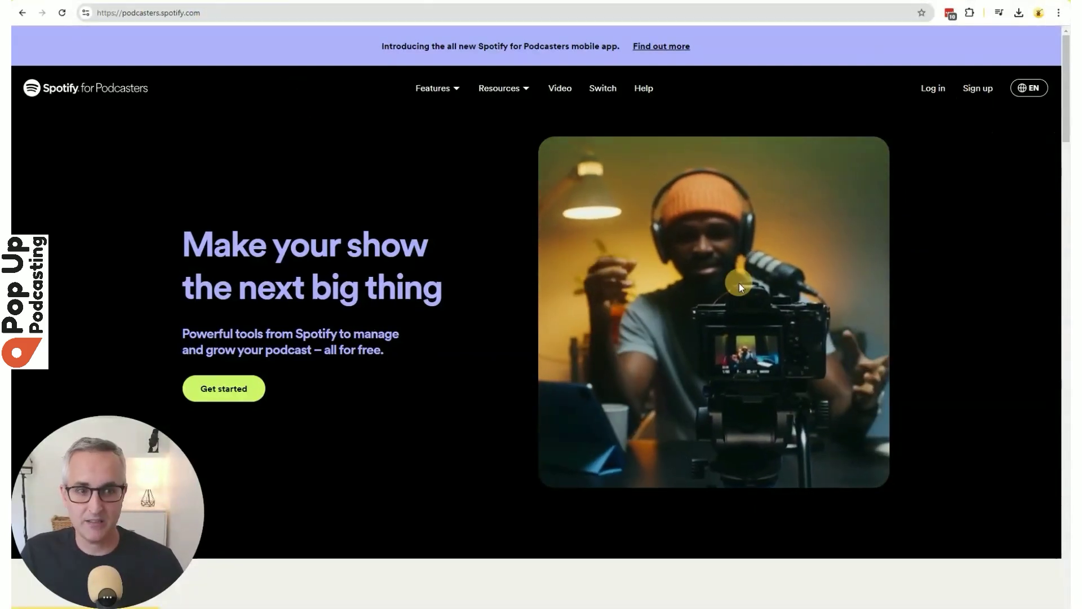
Sign up for a new Spotify account and choose to start a new podcast.
left_click(933, 88)
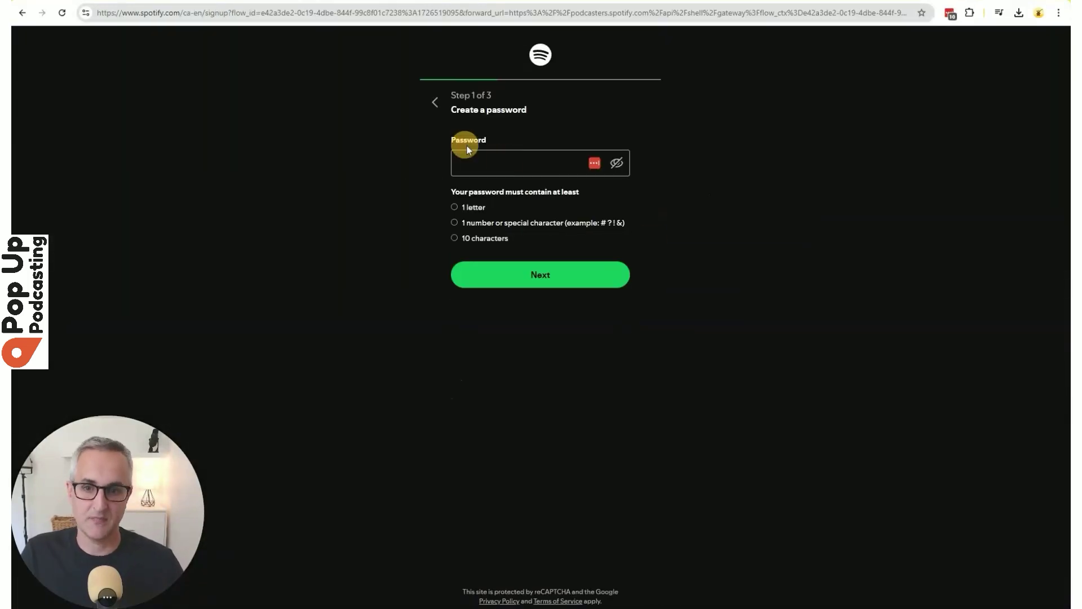
left_click(526, 157)
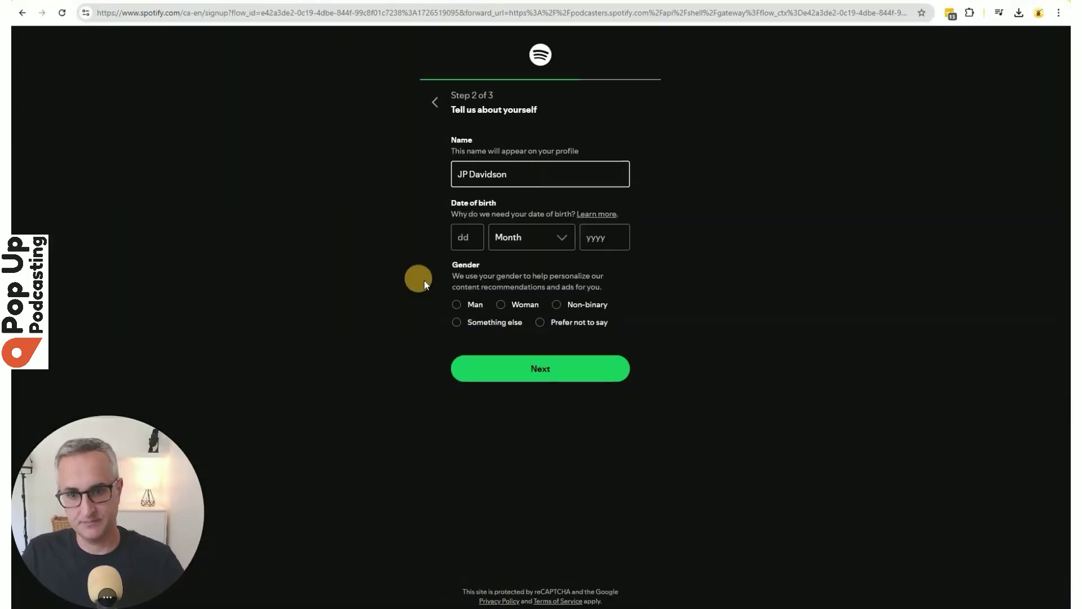
left_click(463, 237)
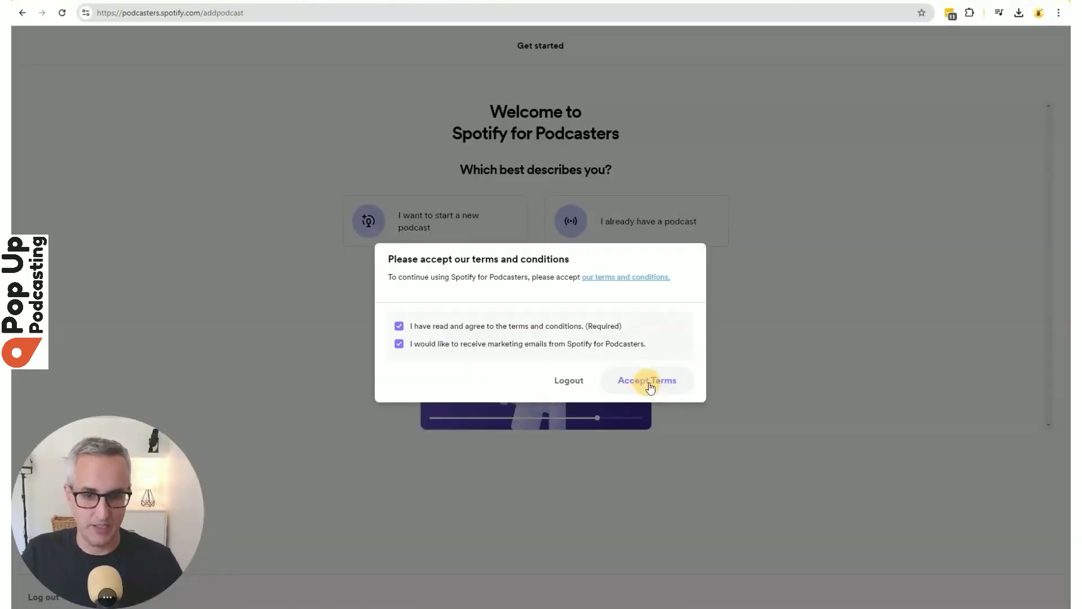
left_click(649, 379)
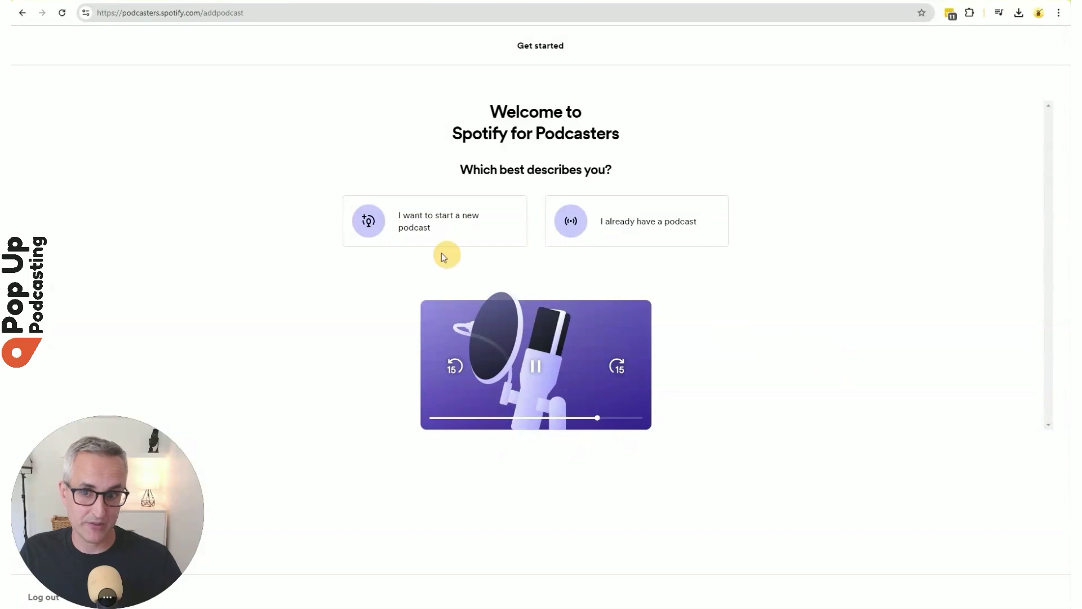
left_click(424, 226)
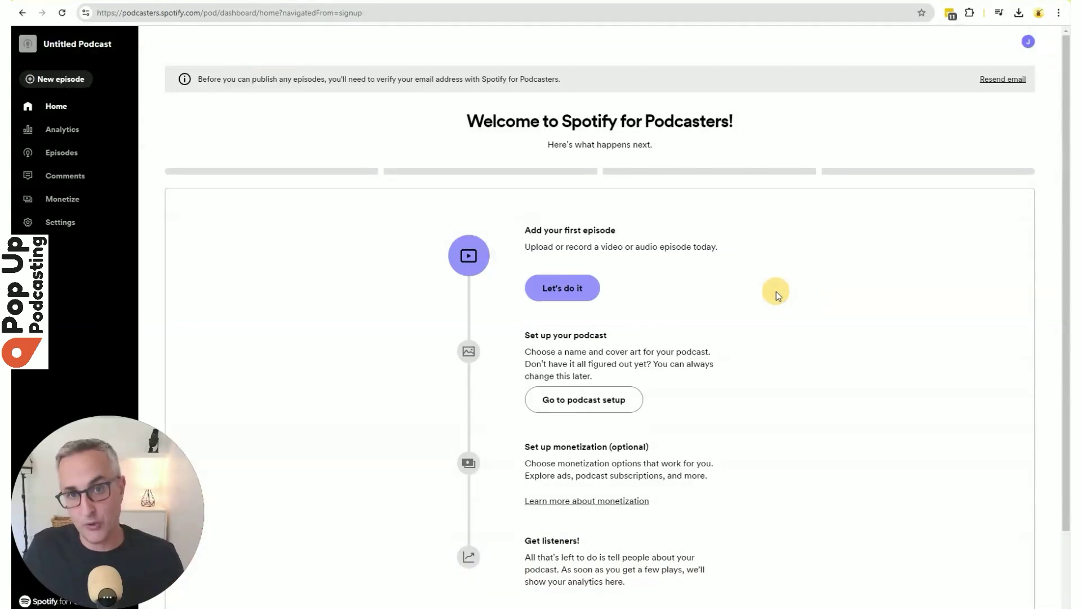
Upload Test Show Trailer F2.mp4 as the podcast's first episode.
left_click(562, 288)
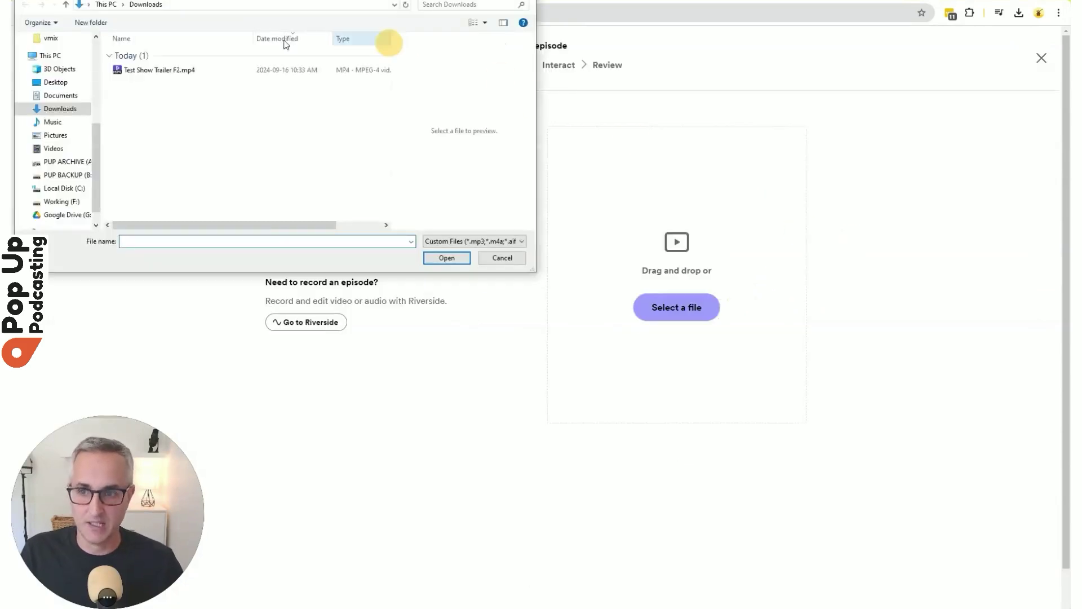
left_click(153, 71)
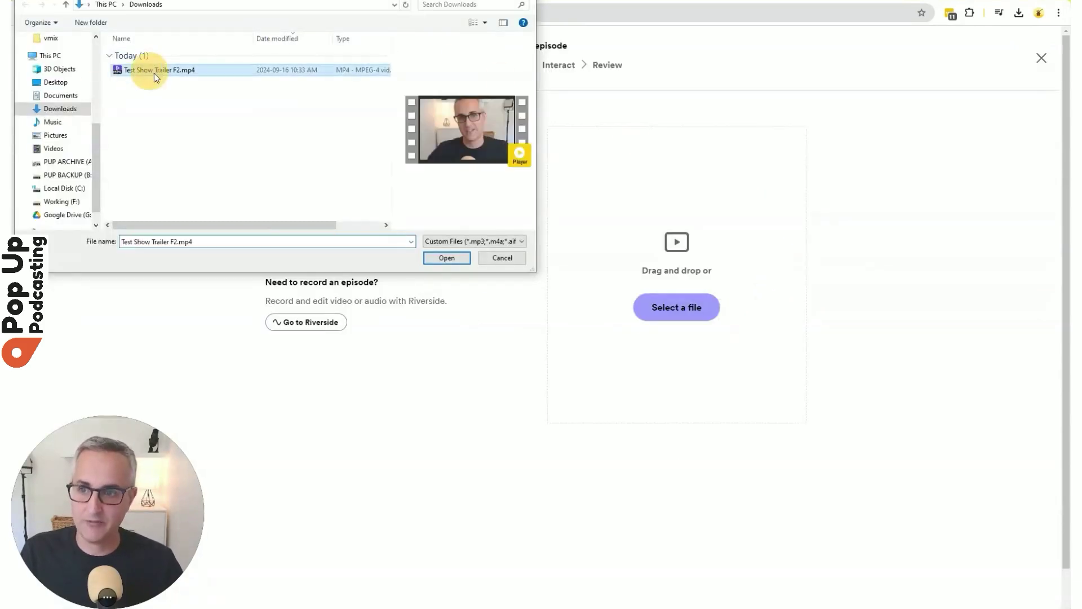
left_click(451, 256)
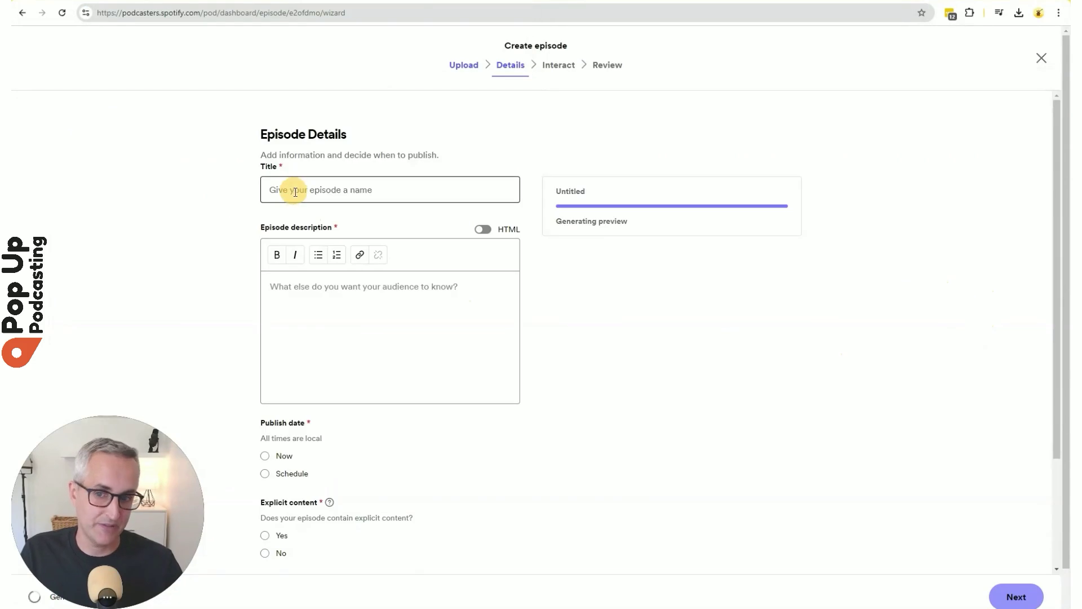
Copy 'Welcome to Test Show!' from the notes into the Spotify episode title.
left_click(92, 1)
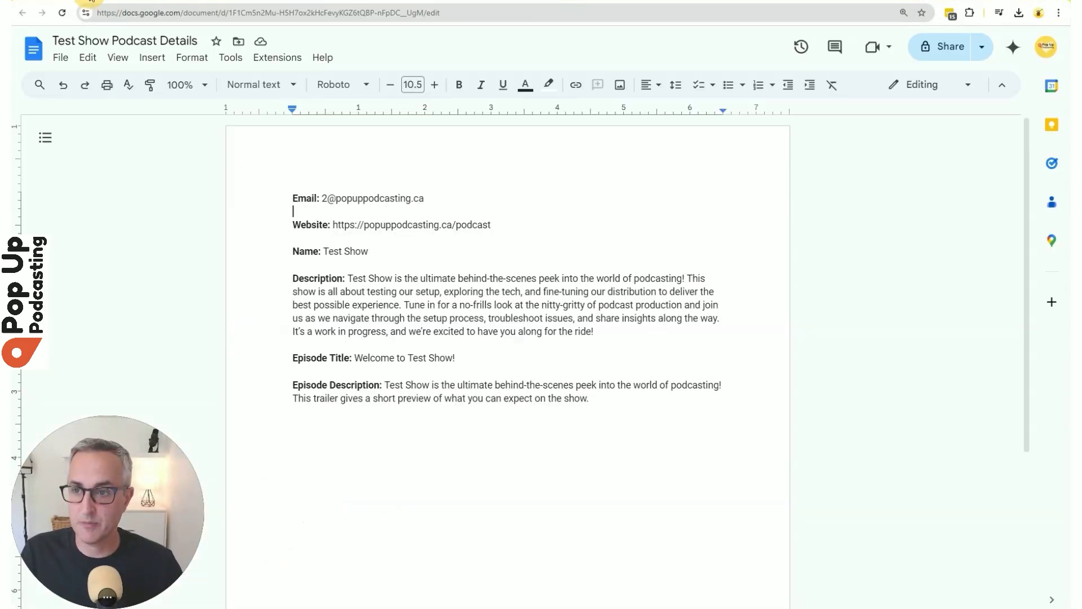
left_click_drag(456, 358, 359, 361)
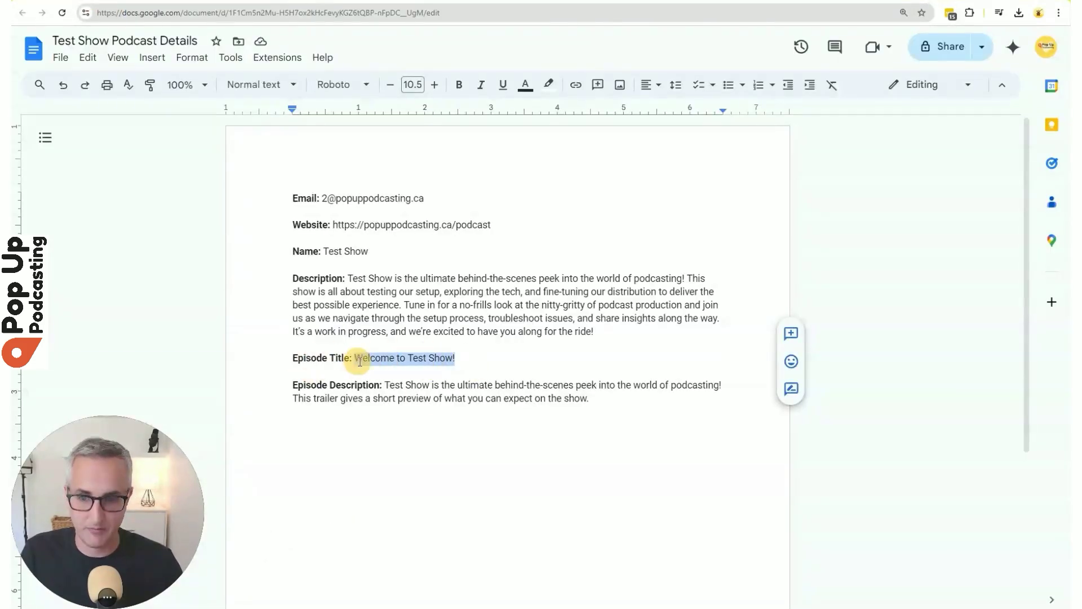
key("ctrl+c")
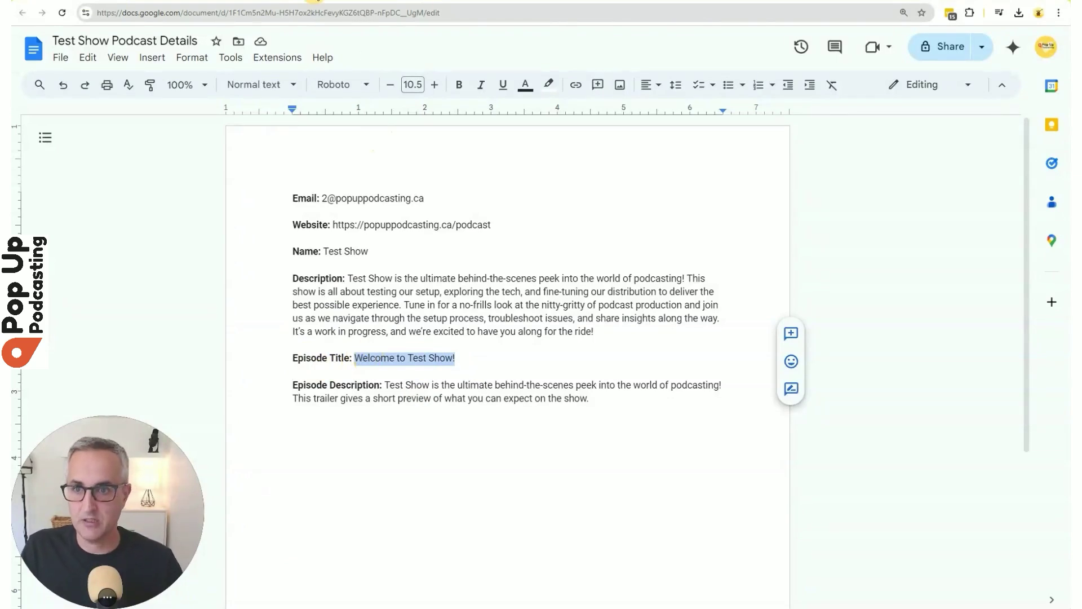
left_click(316, 1)
Select the full episode description in the Test Show Podcast Details notes.
left_click(327, 186)
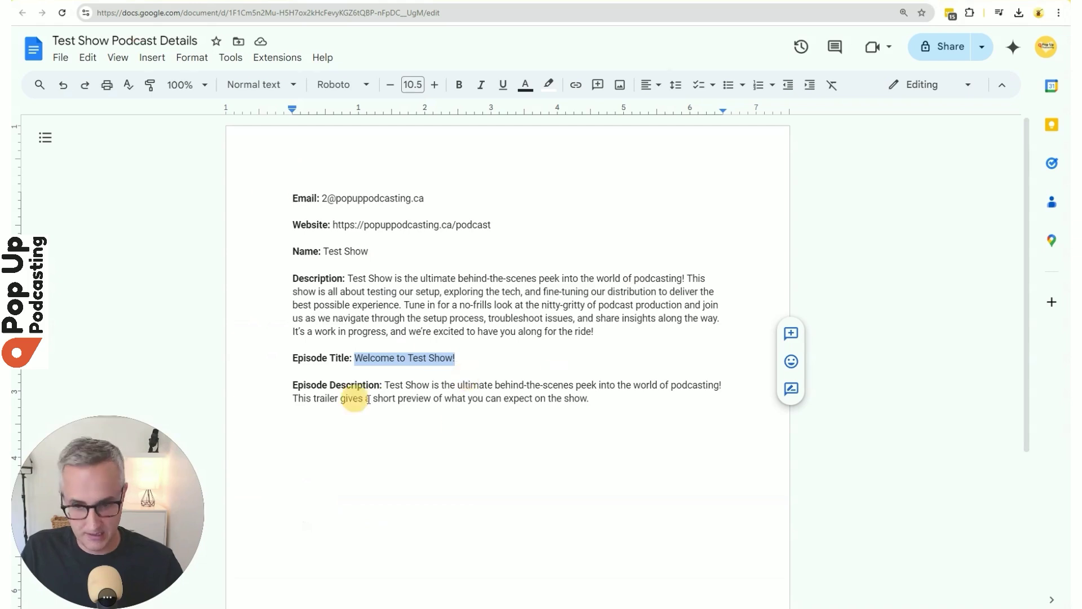
left_click_drag(634, 397, 391, 392)
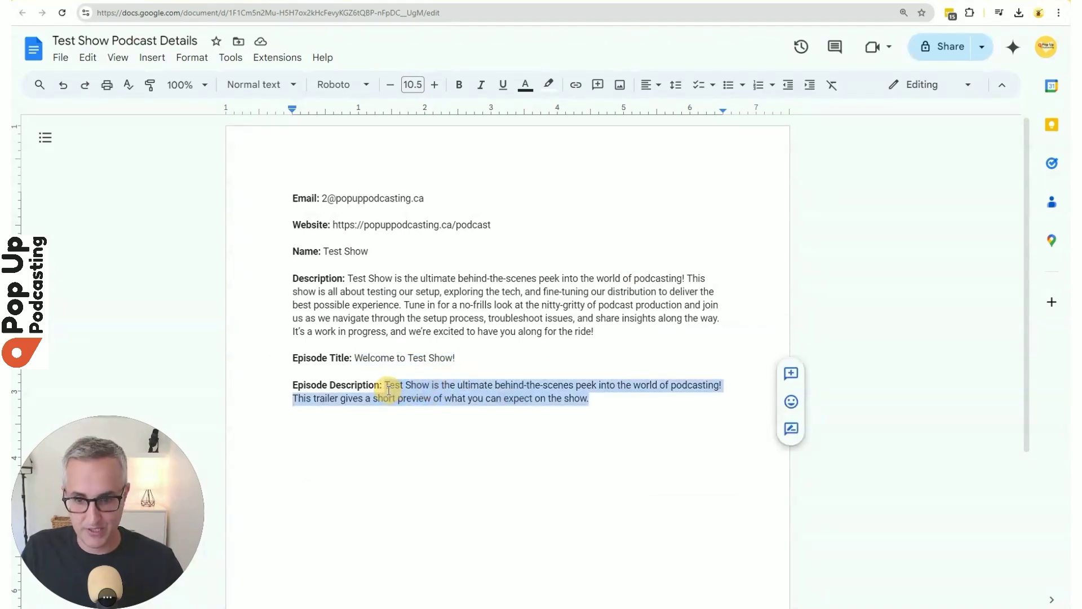
left_click(253, 14)
Paste the episode description and trim the extra blank lines.
left_click(363, 1)
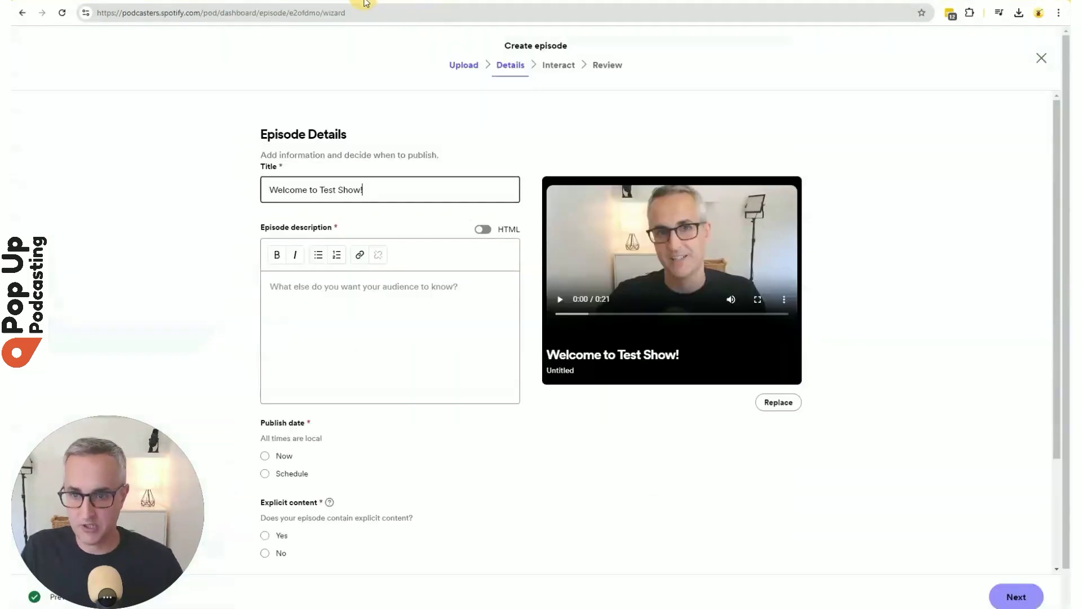
left_click(350, 306)
key("ctrl+v")
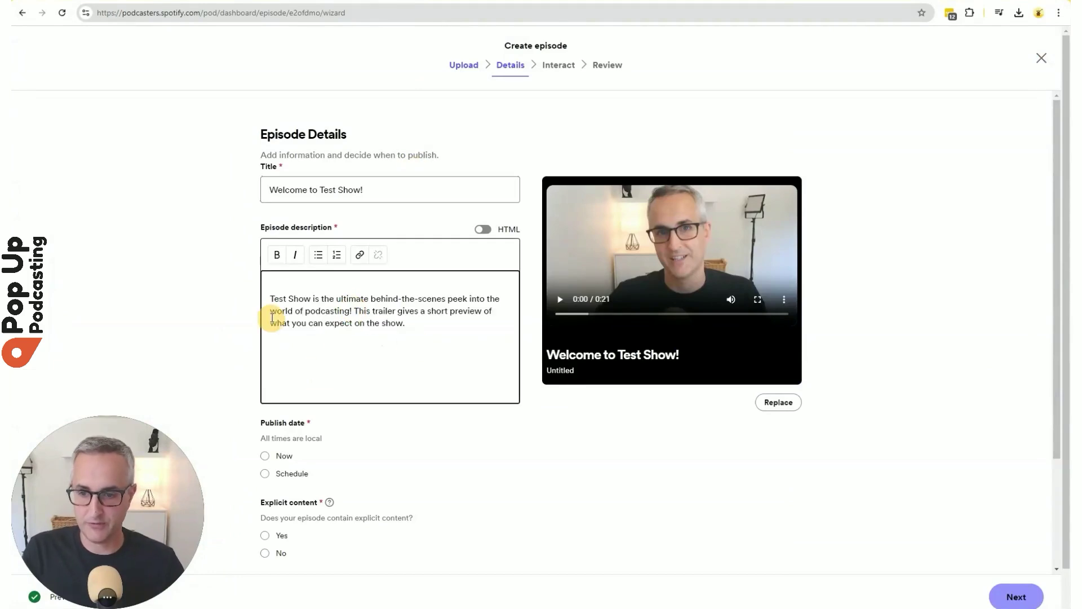
key("BackSpace")
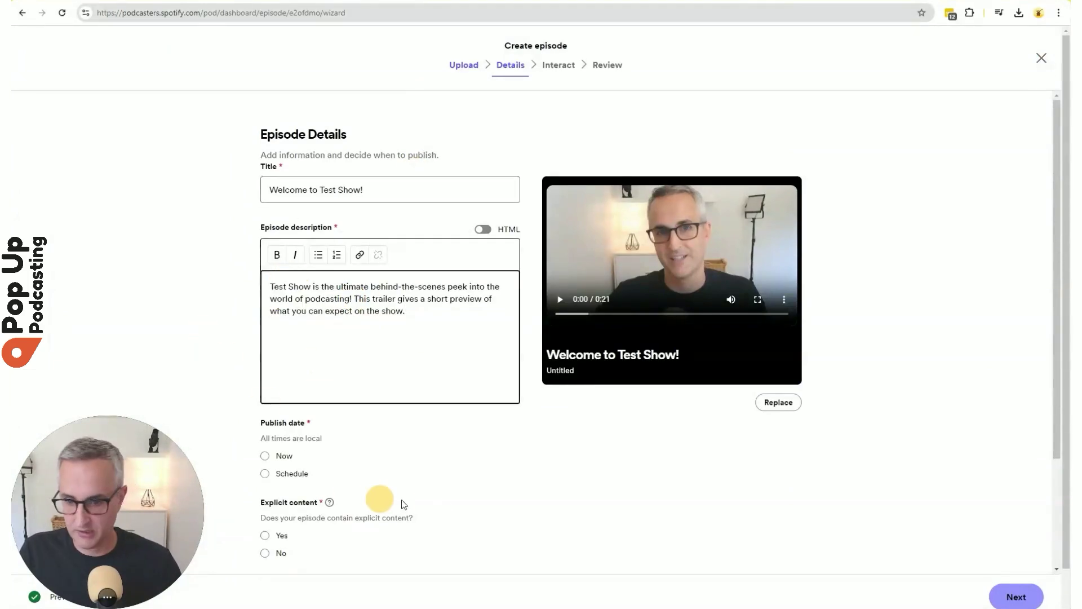
Set the episode to publish now, not explicit and not promotional.
scroll(440, 490, "down", 1)
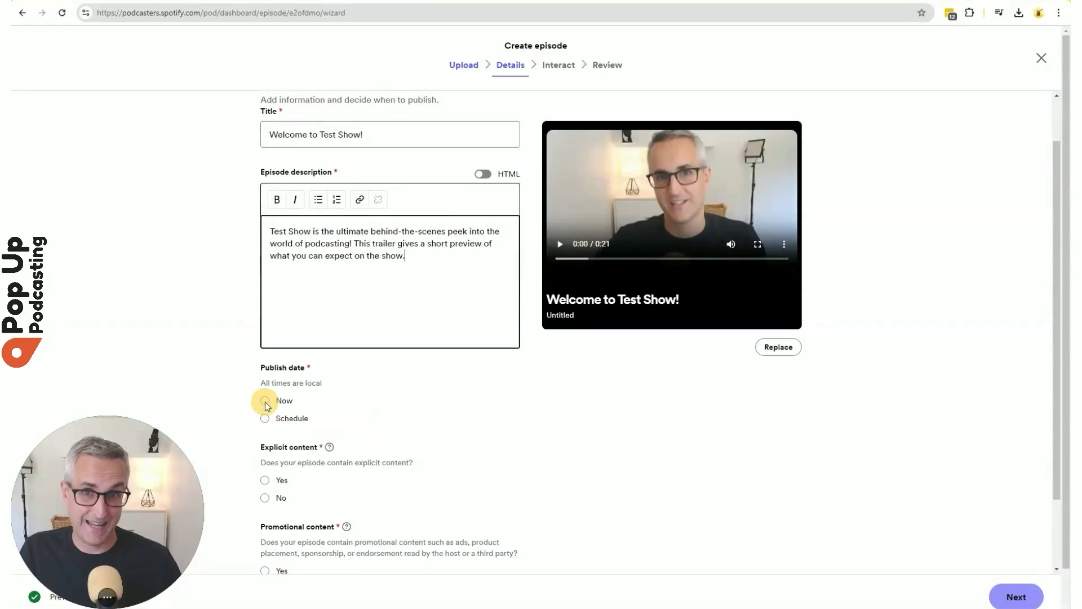
left_click(265, 402)
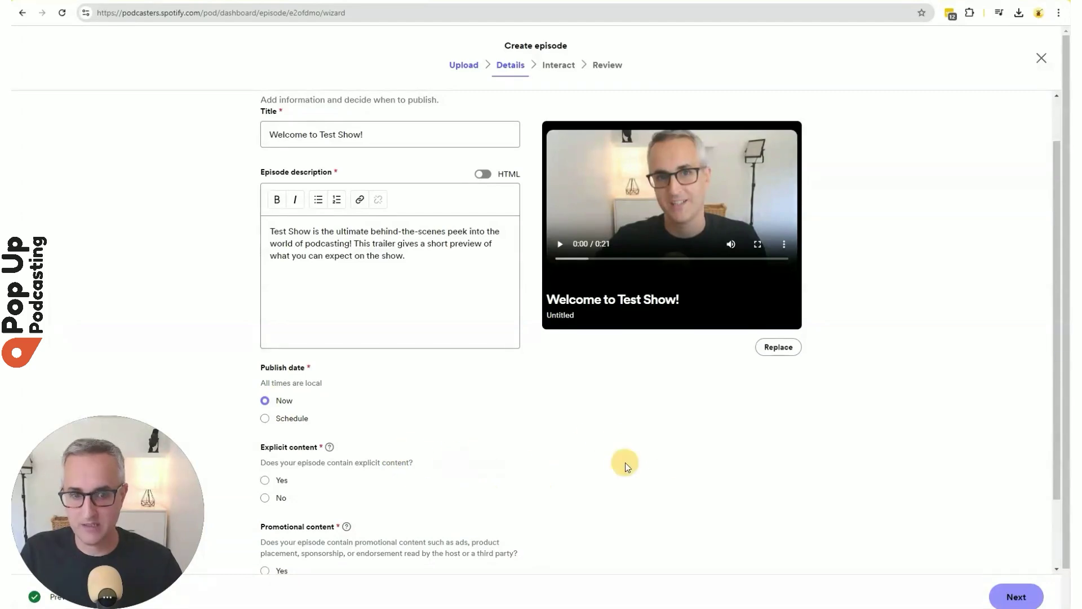
scroll(435, 476, "down", 2)
left_click(265, 410)
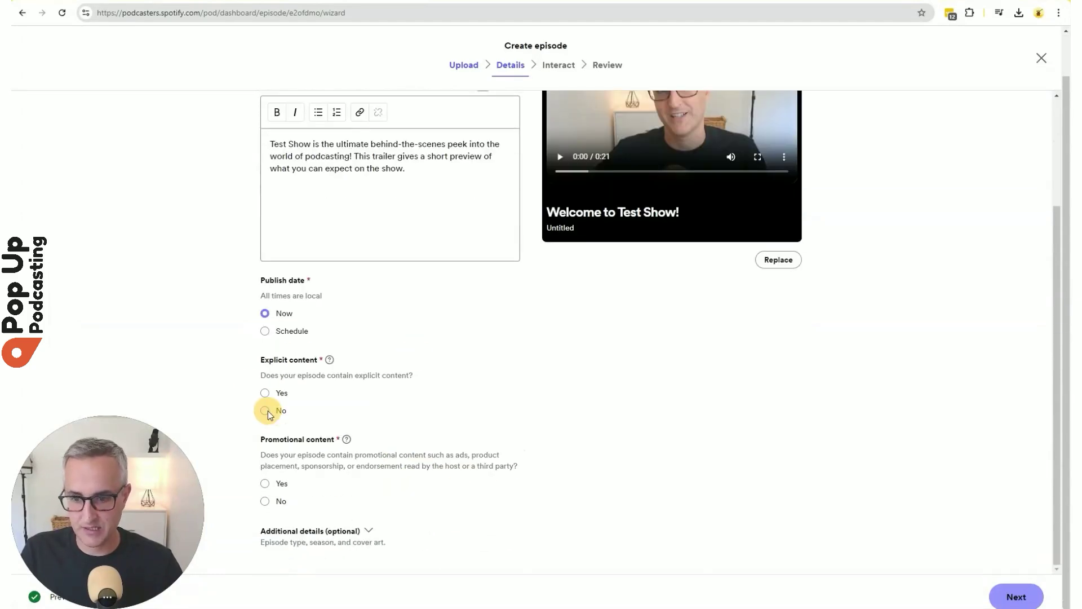
left_click(265, 502)
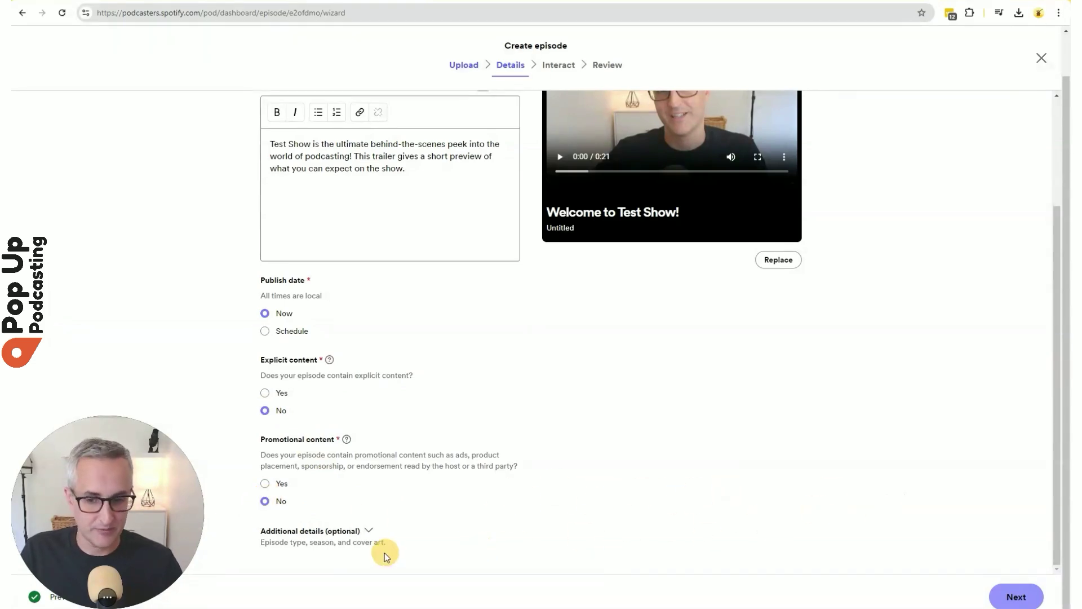
Under Additional details, make the episode a Trailer in season 1.
left_click(369, 532)
scroll(626, 439, "down", 5)
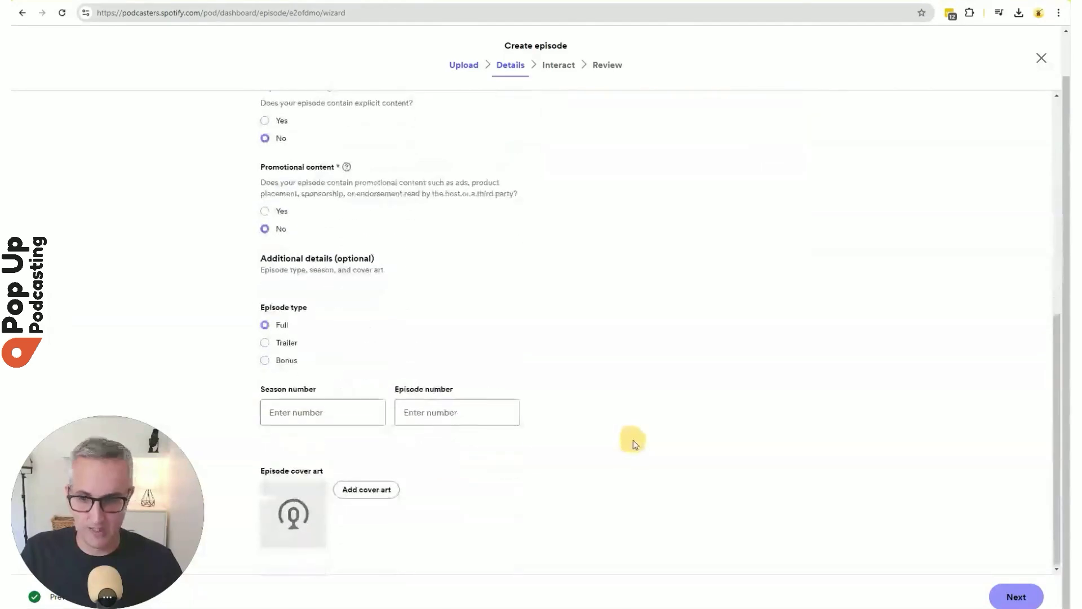
left_click(266, 343)
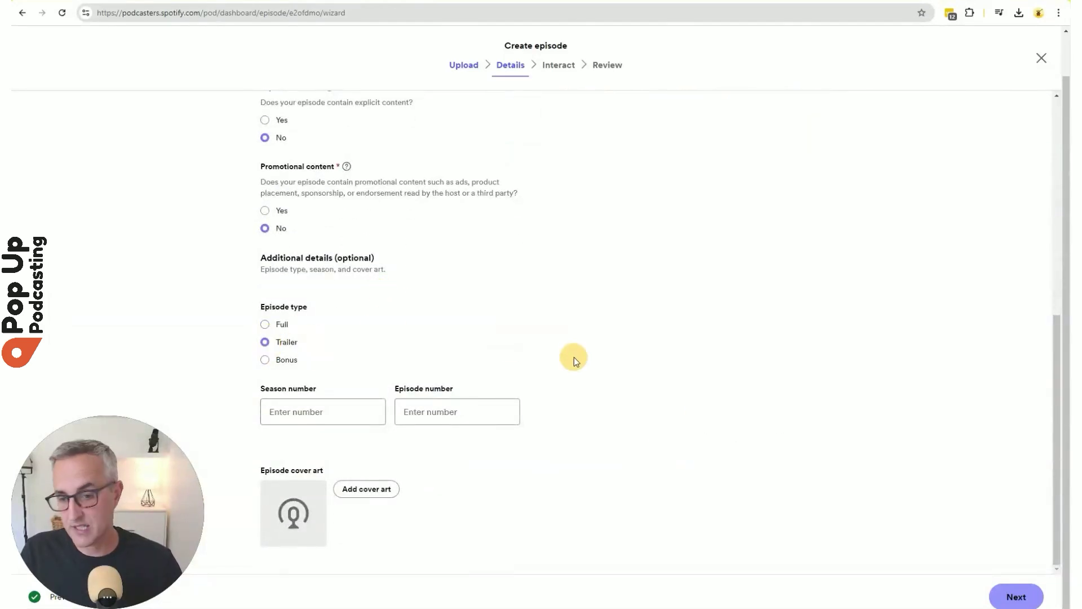
left_click(272, 418)
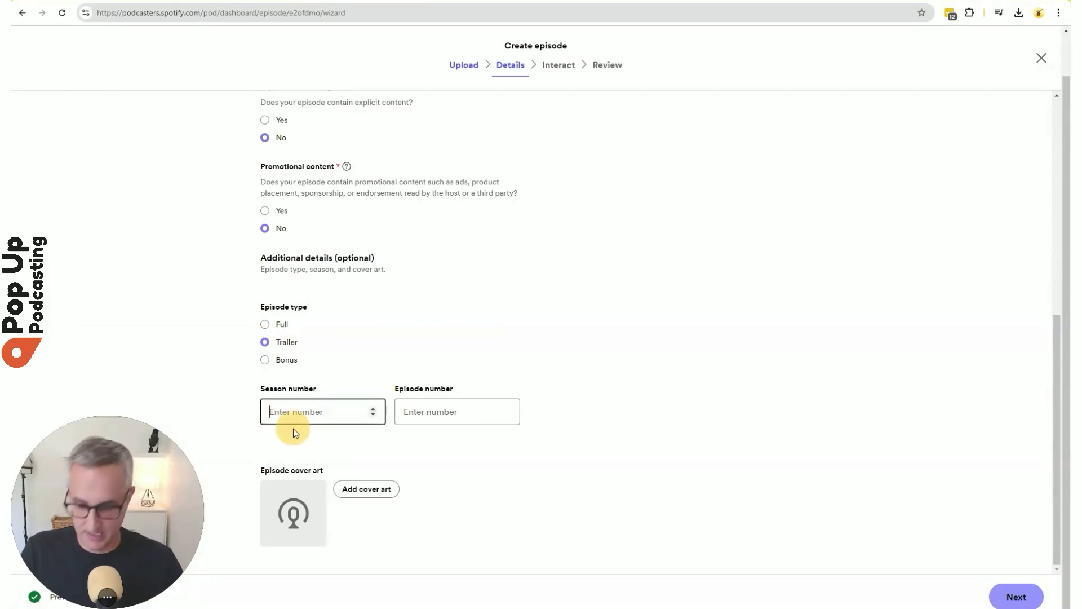
type("1")
left_click(725, 445)
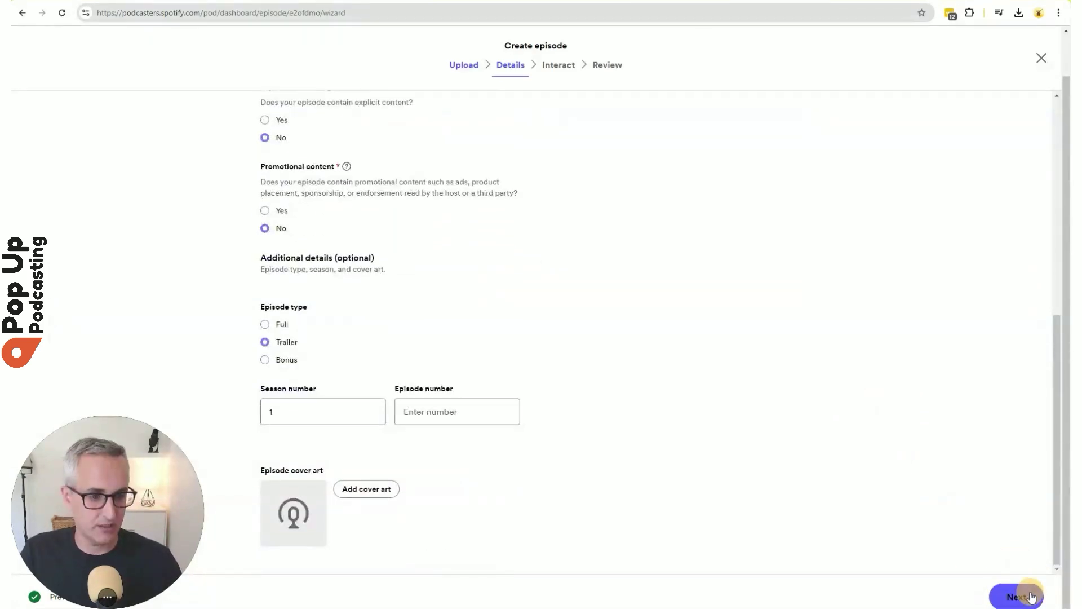
left_click(1023, 593)
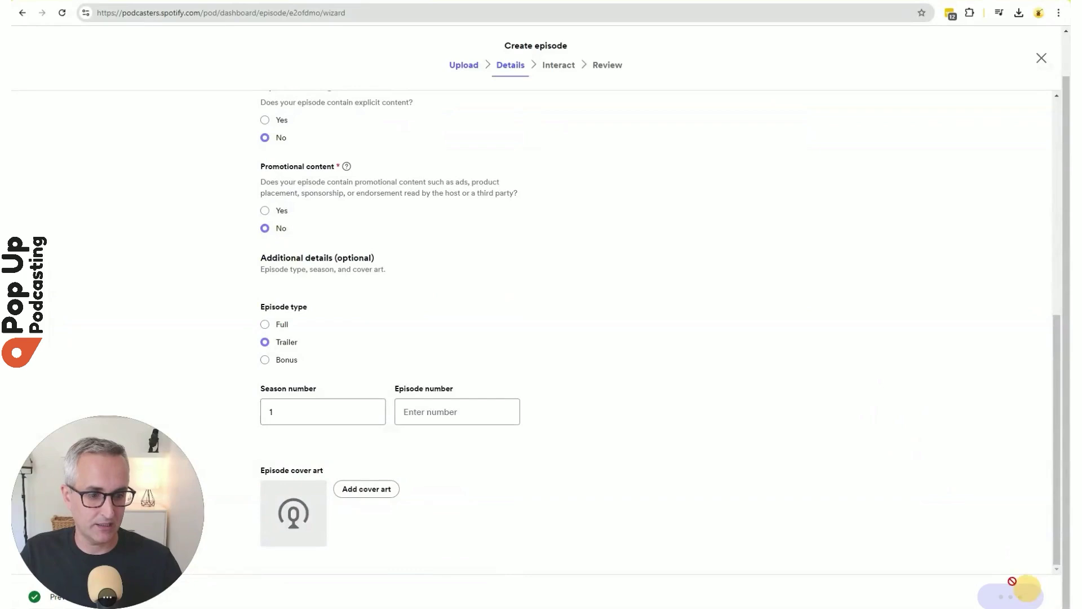
Keep listener comments on and proceed to review 'Welcome to Test Show!'.
left_click(588, 170)
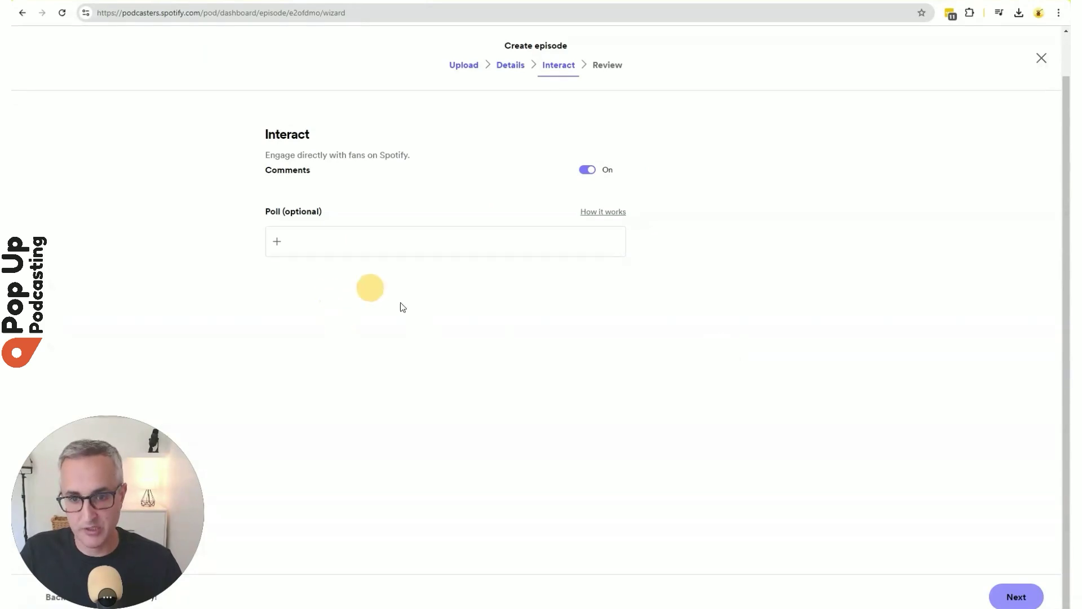
left_click(1031, 597)
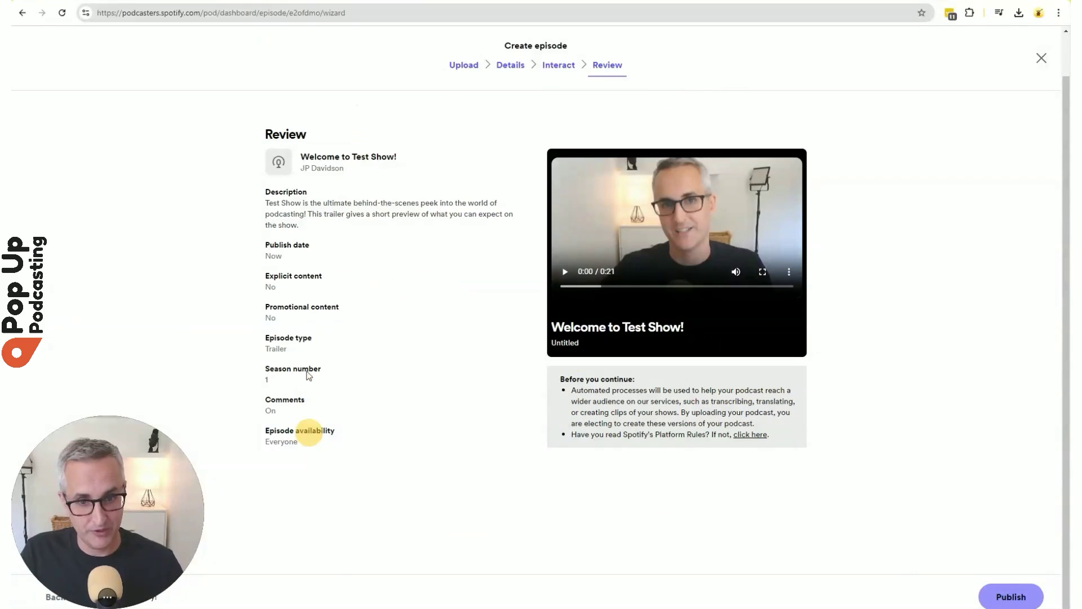
Publish the trailer and paste 'Test Show' from the notes as the podcast name.
left_click(1018, 598)
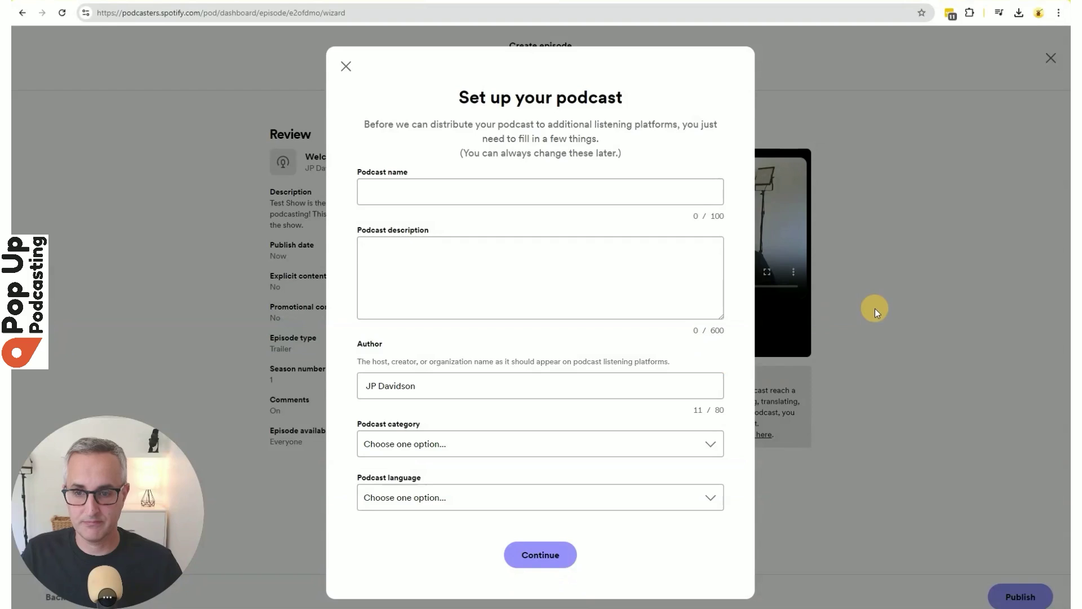
left_click(450, 248)
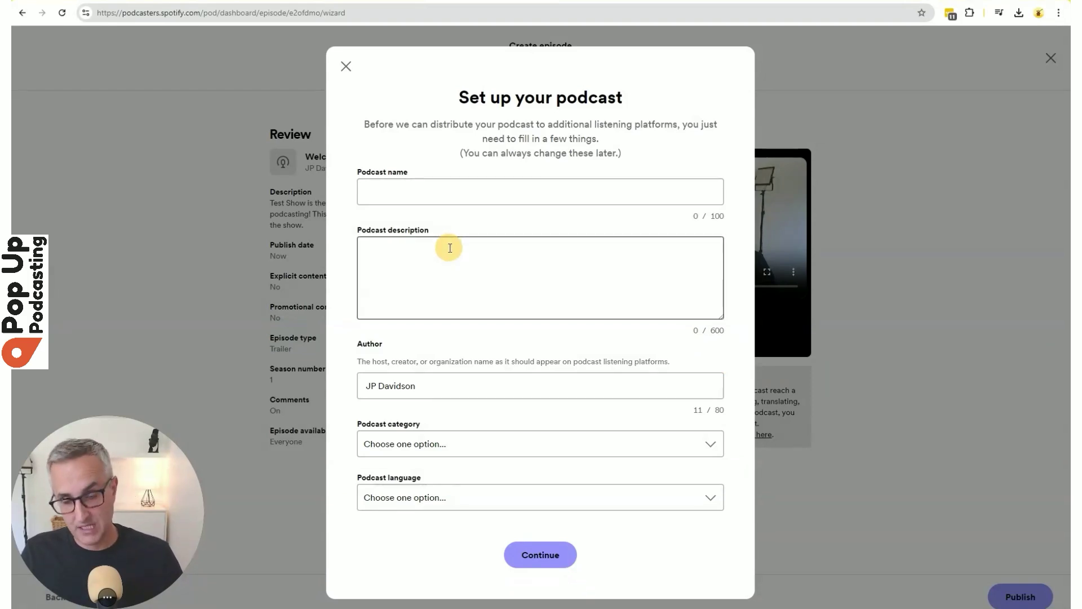
key("alt+Tab")
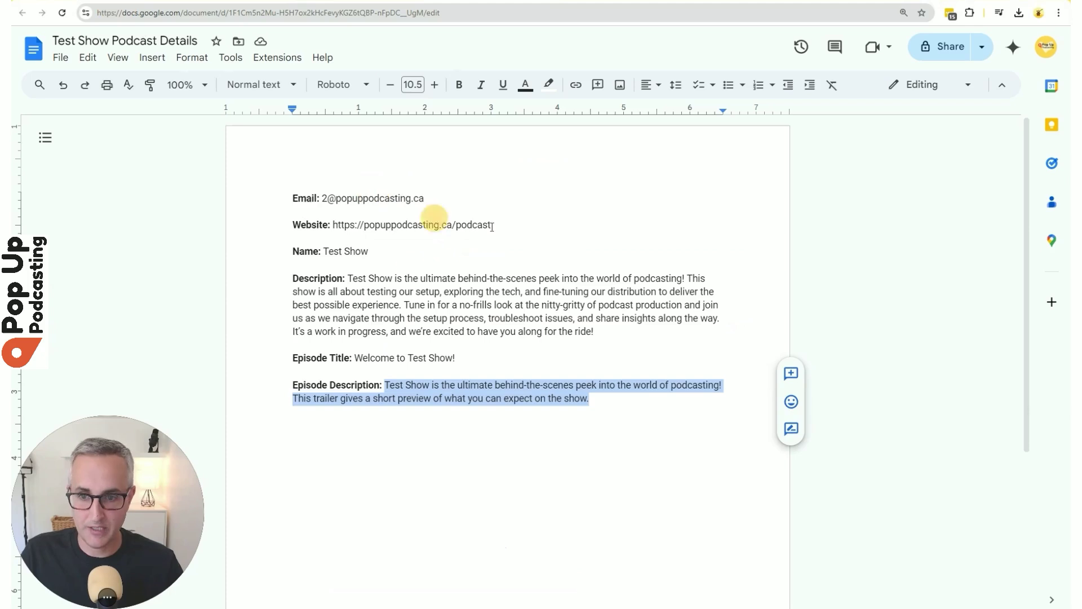
left_click_drag(323, 252, 369, 251)
key("ctrl+c")
key("alt+Tab")
left_click(440, 180)
key("ctrl+v")
key("alt+Tab")
Paste the show description from the notes and replace the author with Pop Up Podcasting.
left_click_drag(594, 332, 348, 278)
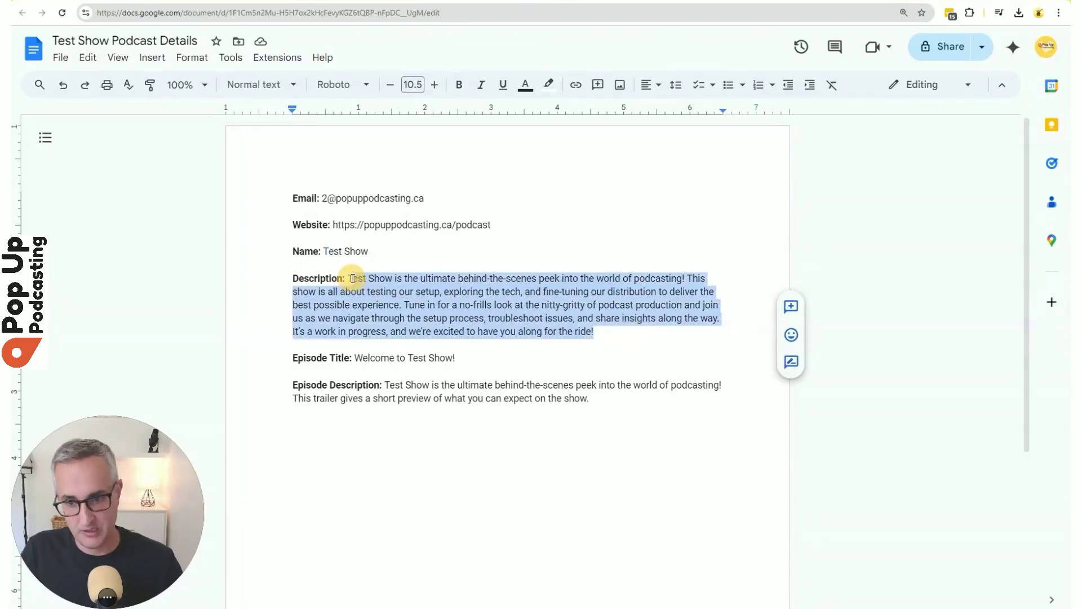
key("ctrl+c")
key("alt+Tab")
left_click(530, 282)
key("ctrl+v")
left_click(491, 380)
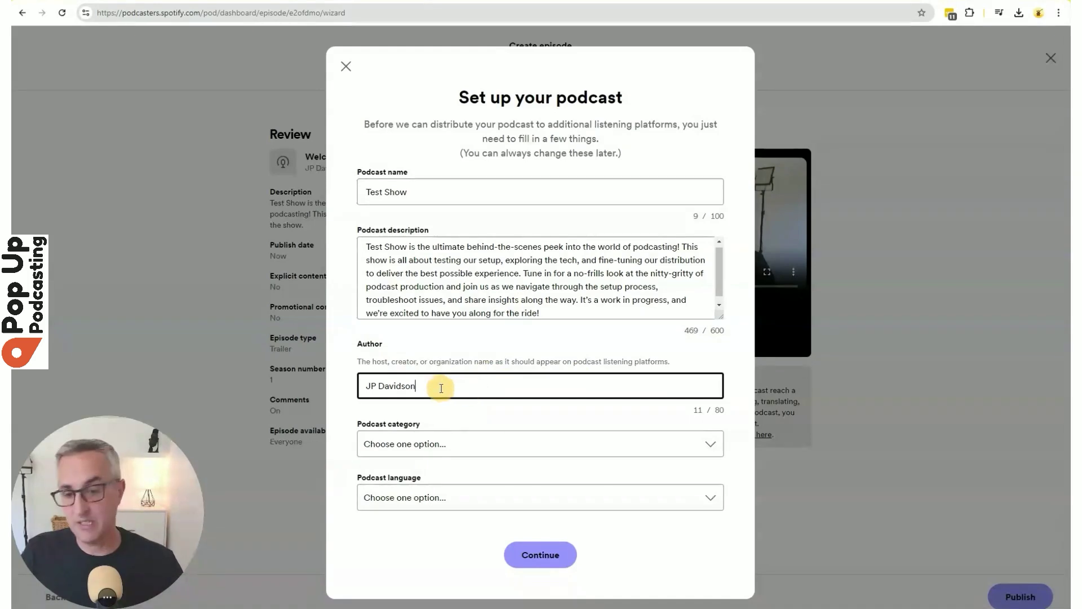
key("ctrl+a")
type("P")
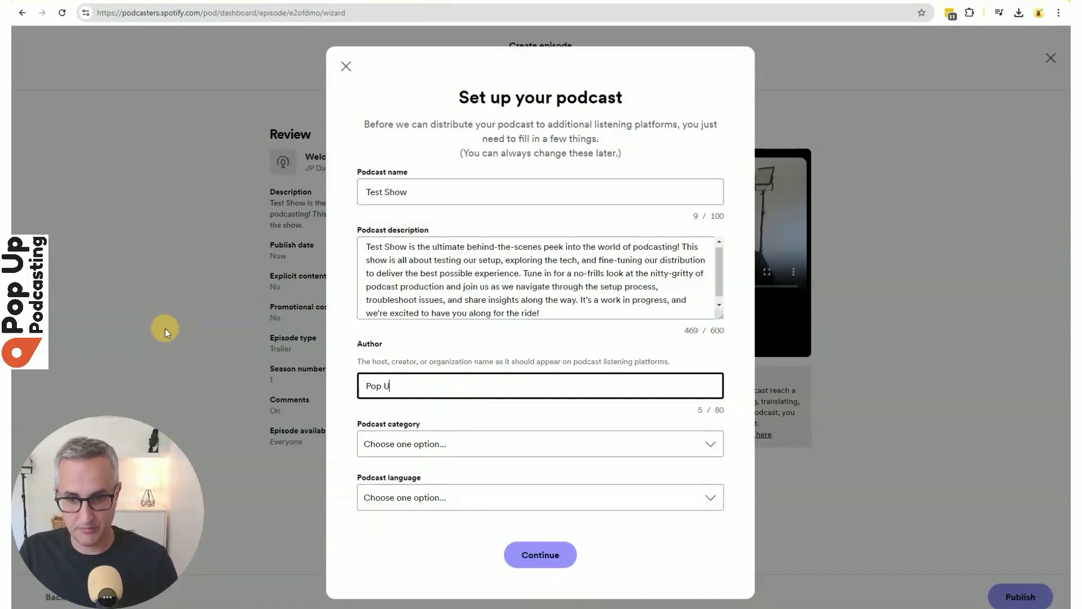
Choose Entrepreneurship as the category and English (Canada) as the language.
left_click(540, 444)
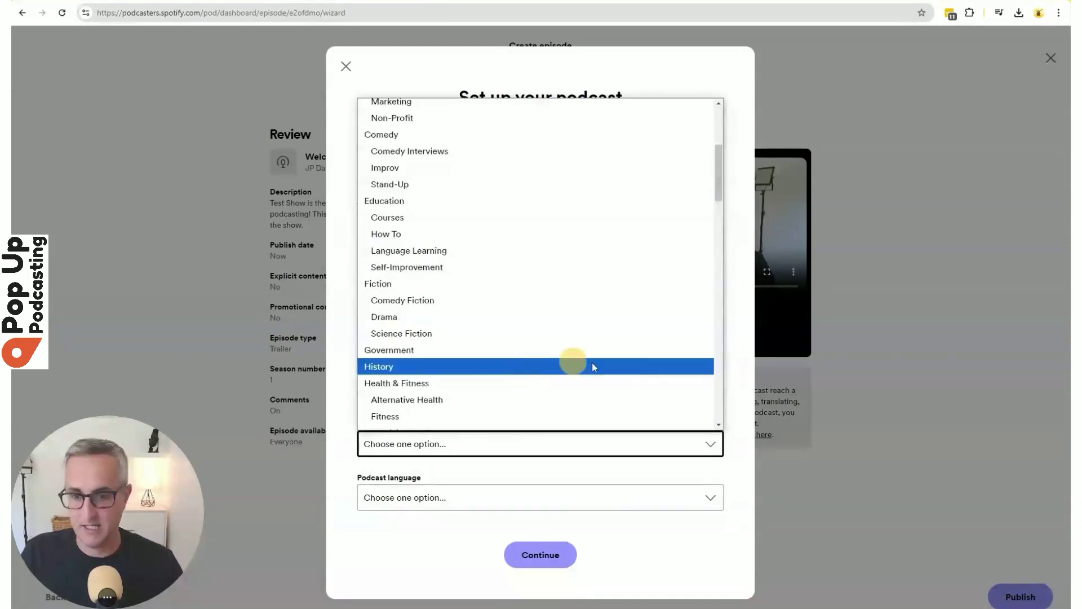
scroll(552, 389, "up", 3)
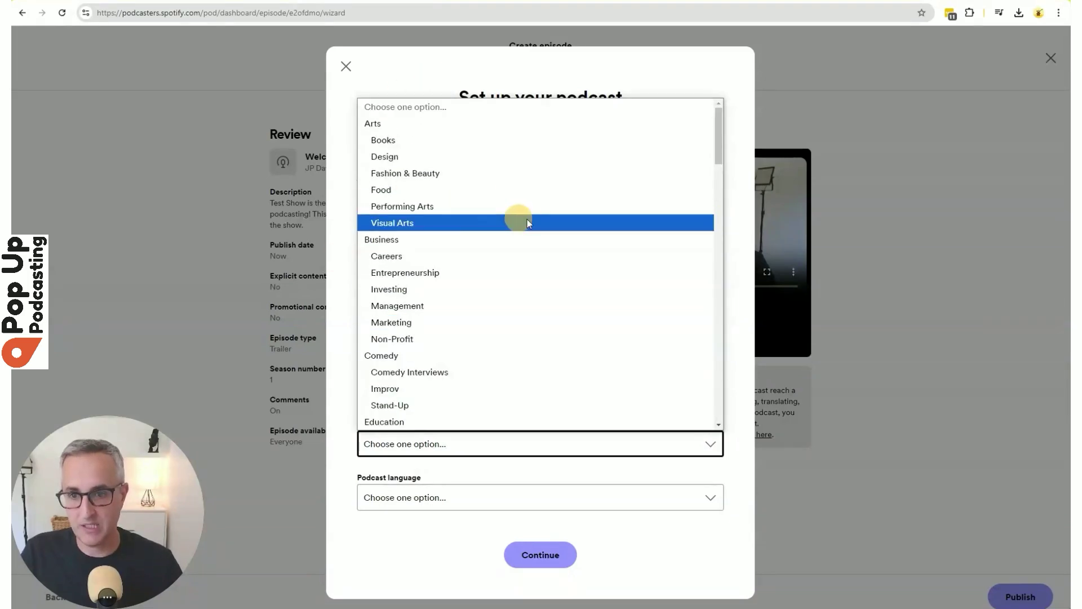
left_click(508, 274)
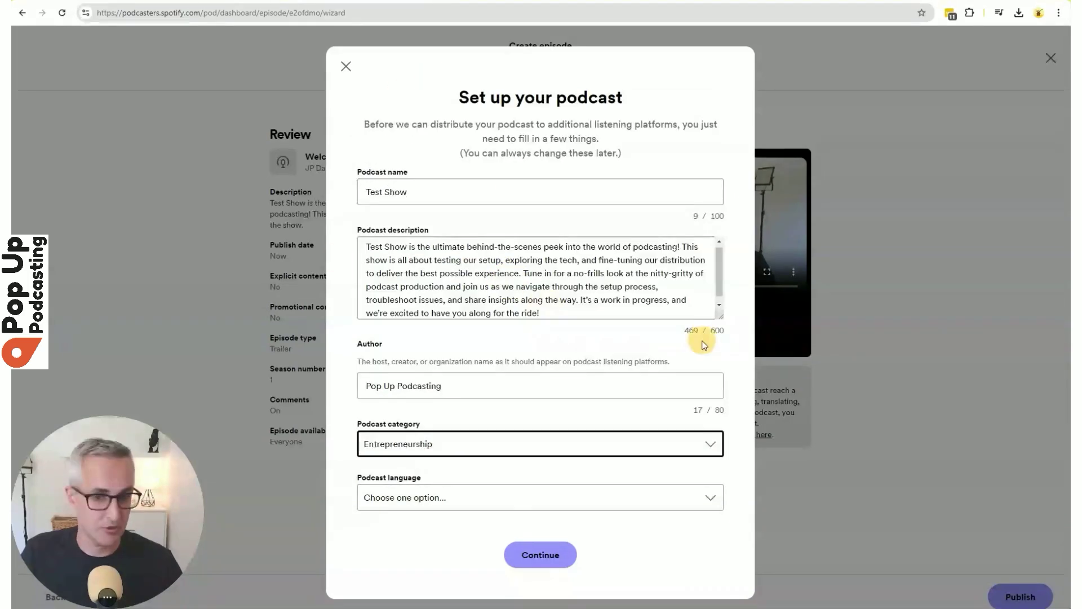
left_click(429, 503)
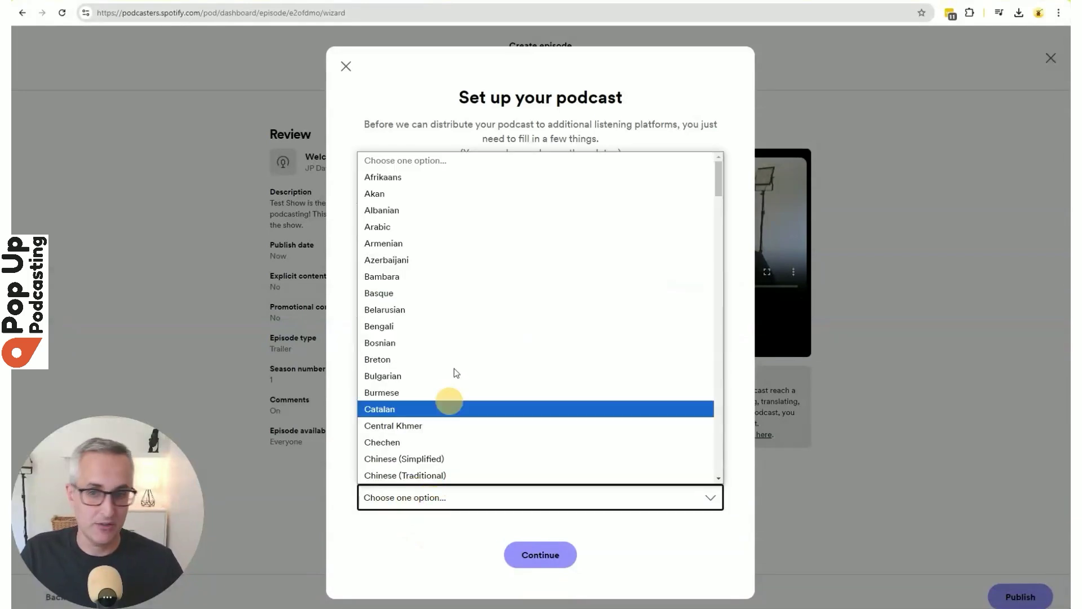
scroll(563, 361, "down", 4)
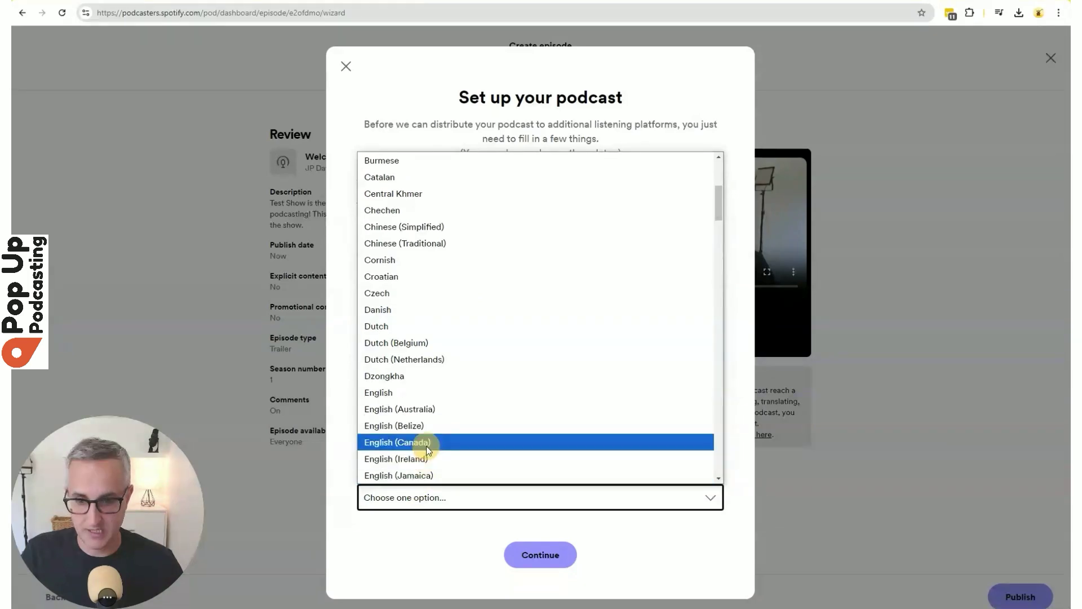
left_click(426, 444)
left_click(567, 557)
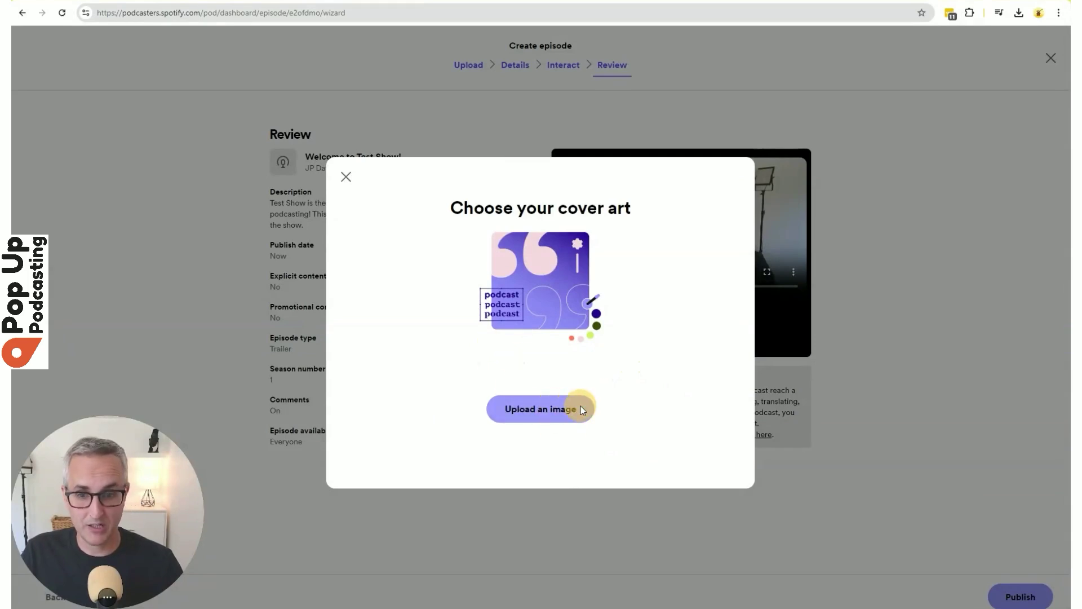
Upload Test Show.png as cover art, accept the crop, and publish to Spotify.
left_click(585, 408)
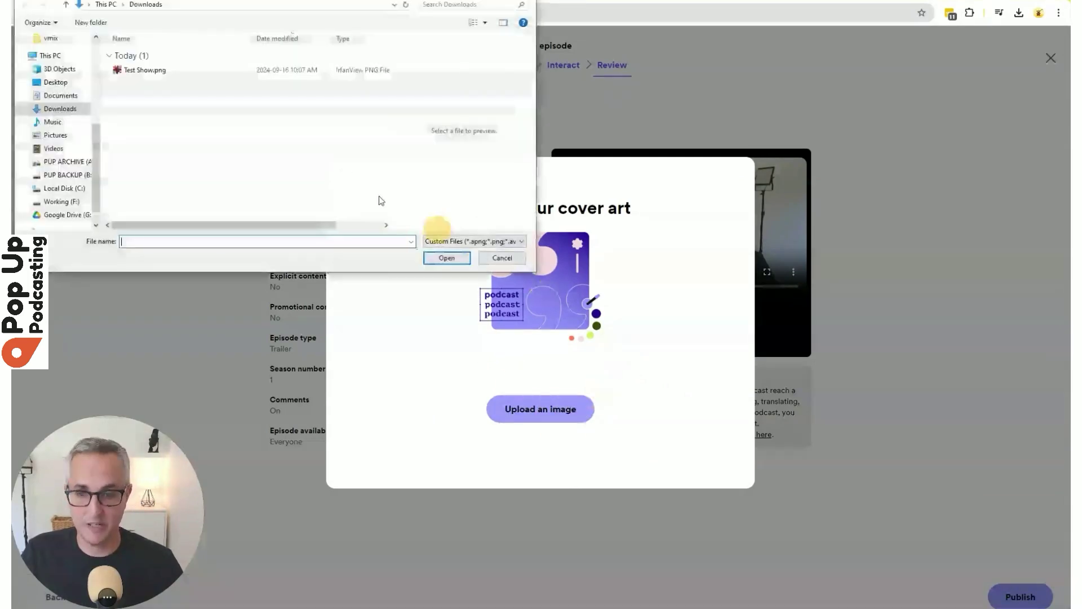
left_click(159, 71)
left_click(451, 256)
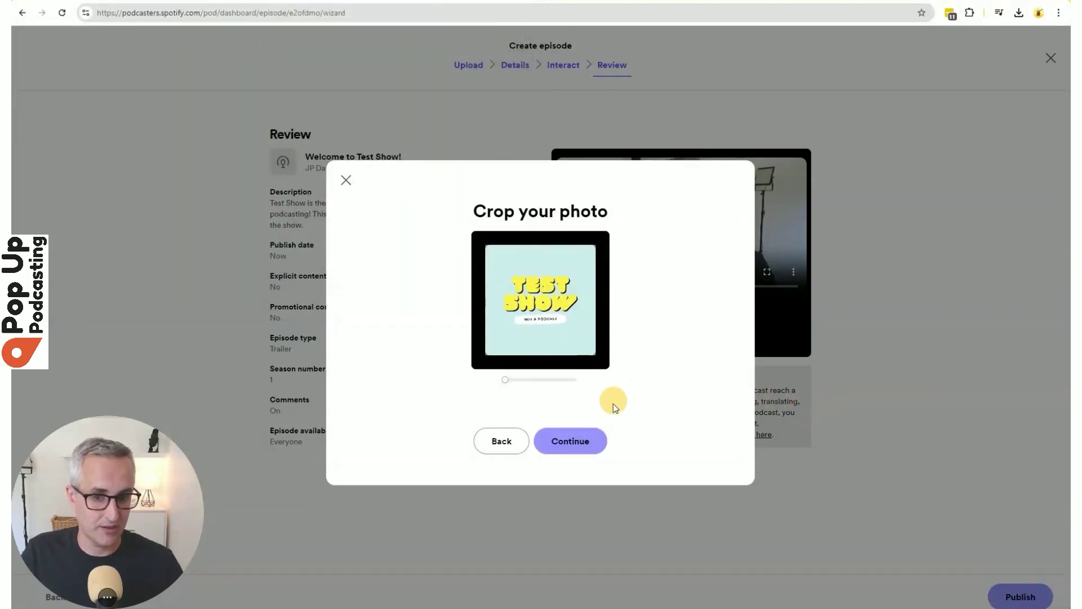
key("Return")
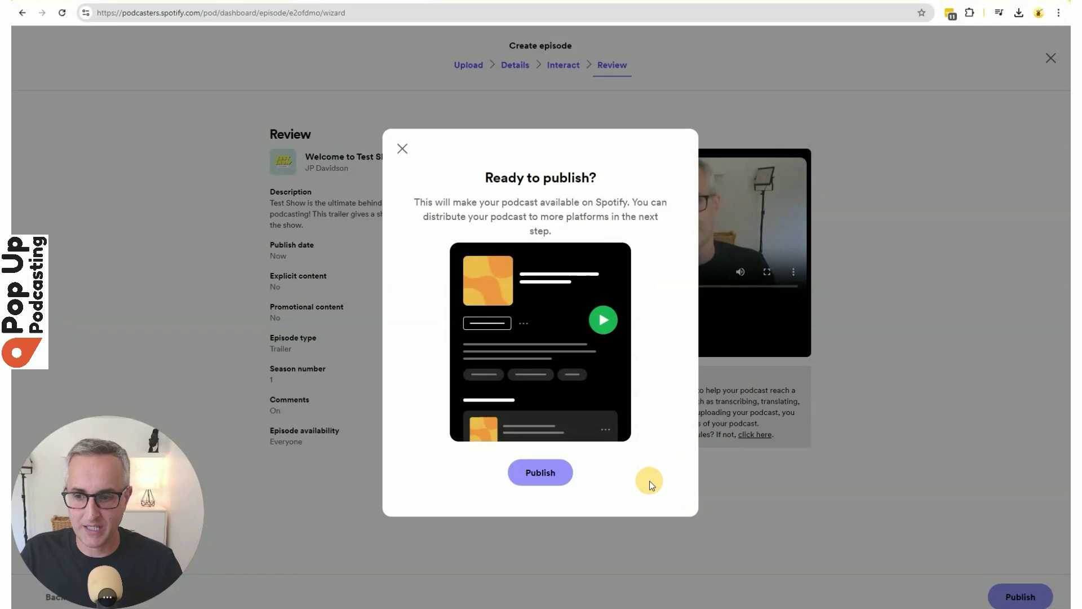
left_click(546, 477)
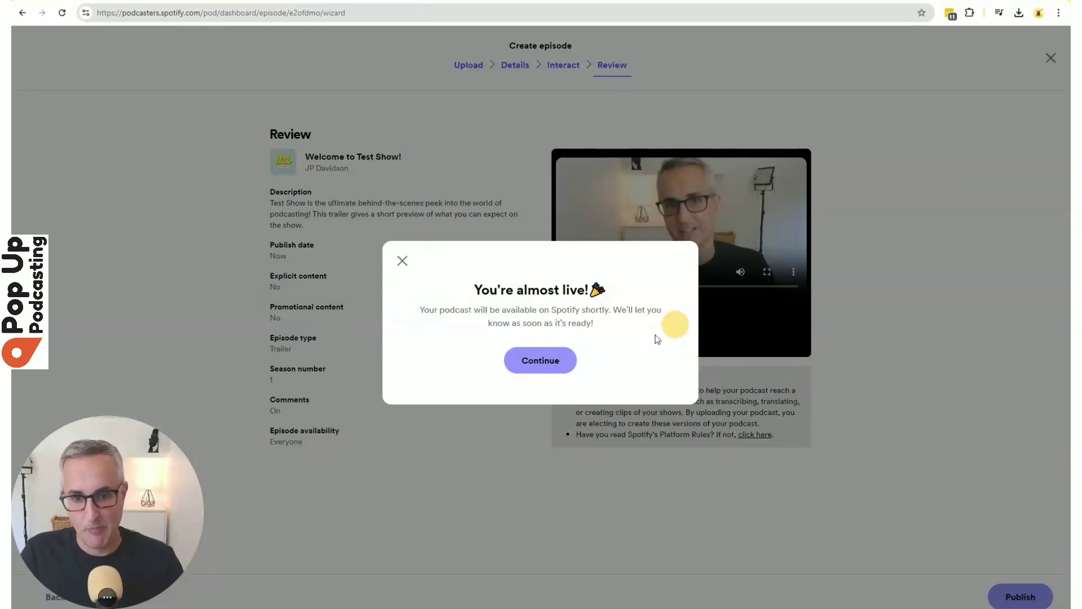
Dismiss the 'You're almost live!' message and look through the Availability platform list.
left_click(530, 365)
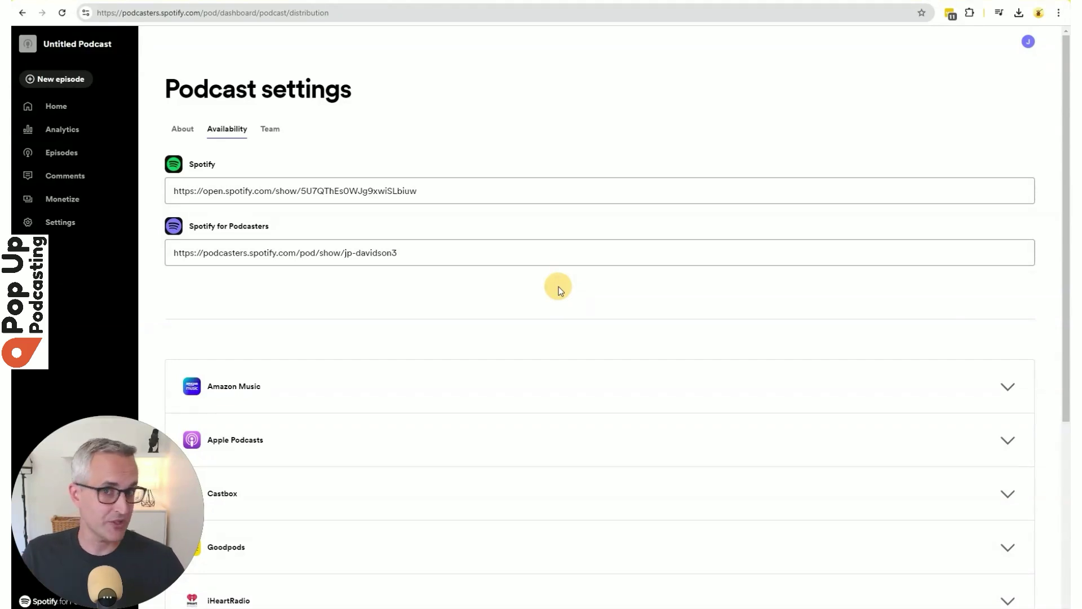
scroll(546, 278, "down", 5)
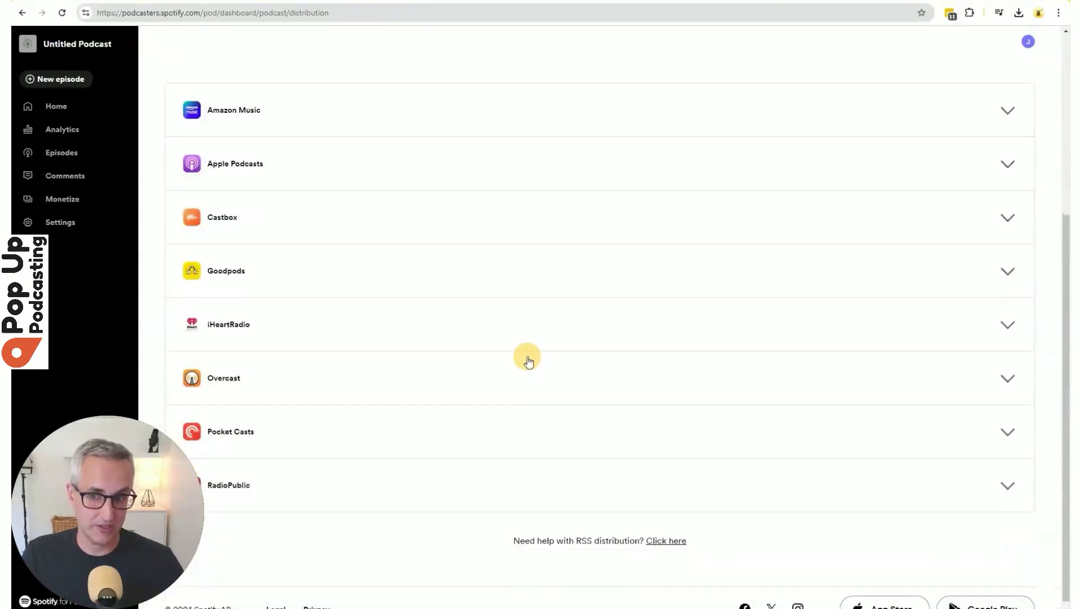
scroll(496, 338, "up", 5)
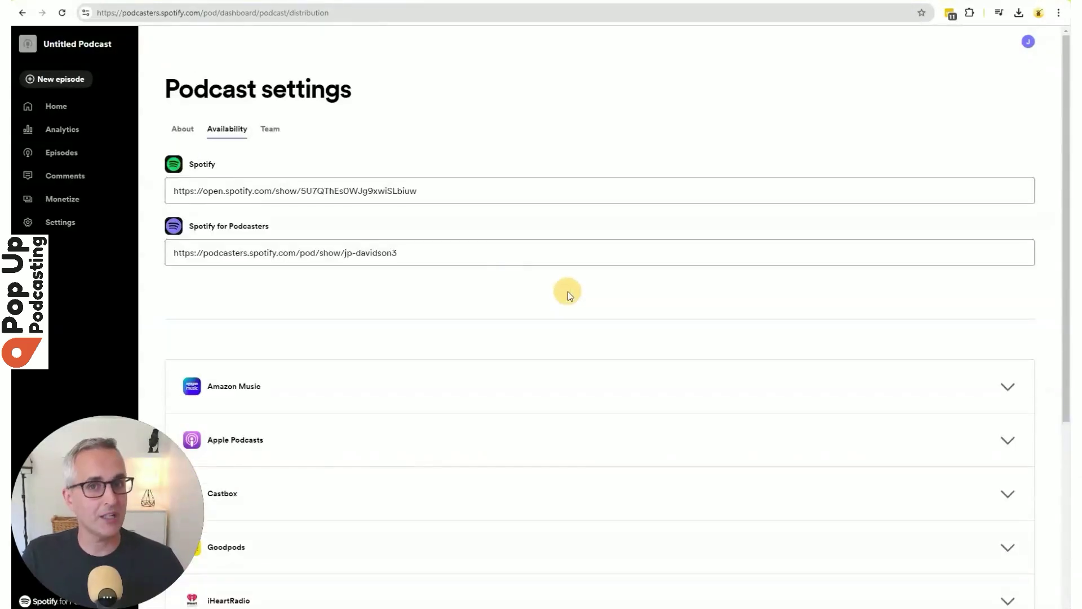
Review the About settings, leaving the author unchanged, down to category, language and content rating.
left_click(192, 132)
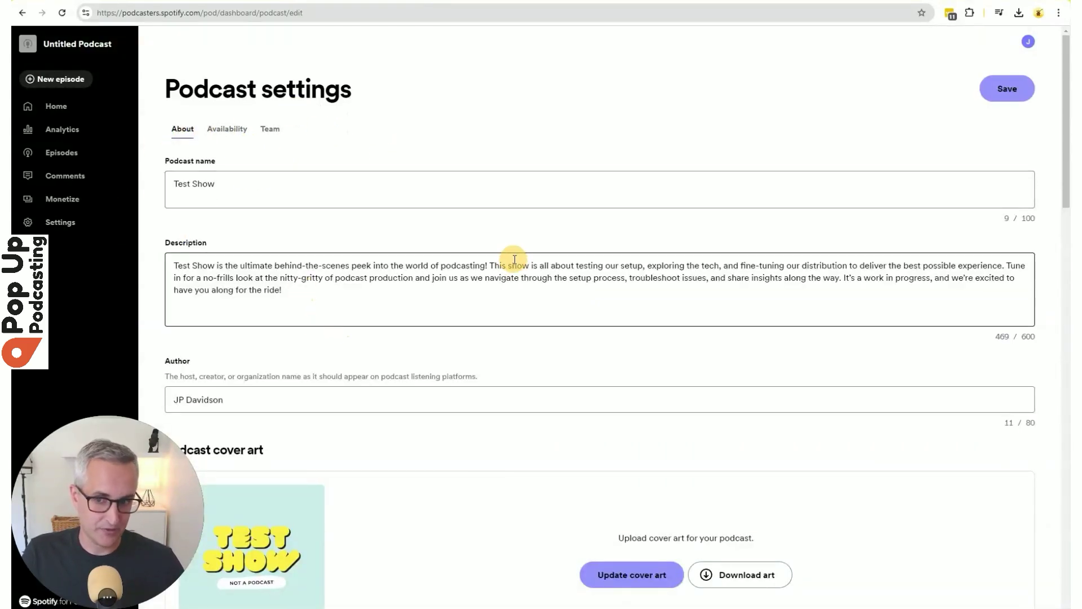
scroll(507, 273, "down", 2)
scroll(315, 282, "down", 1)
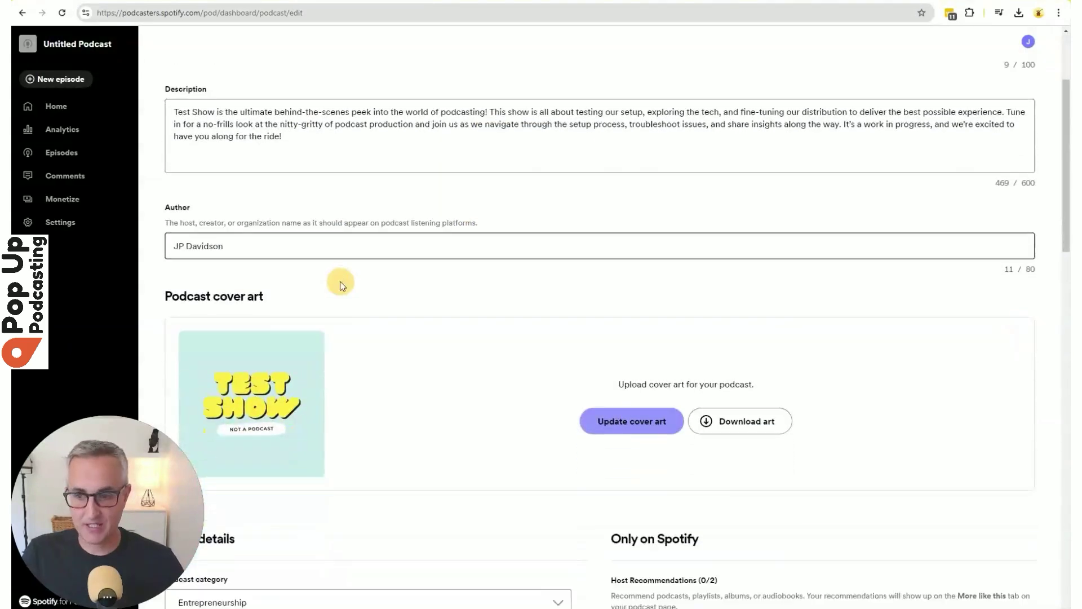
left_click(285, 234)
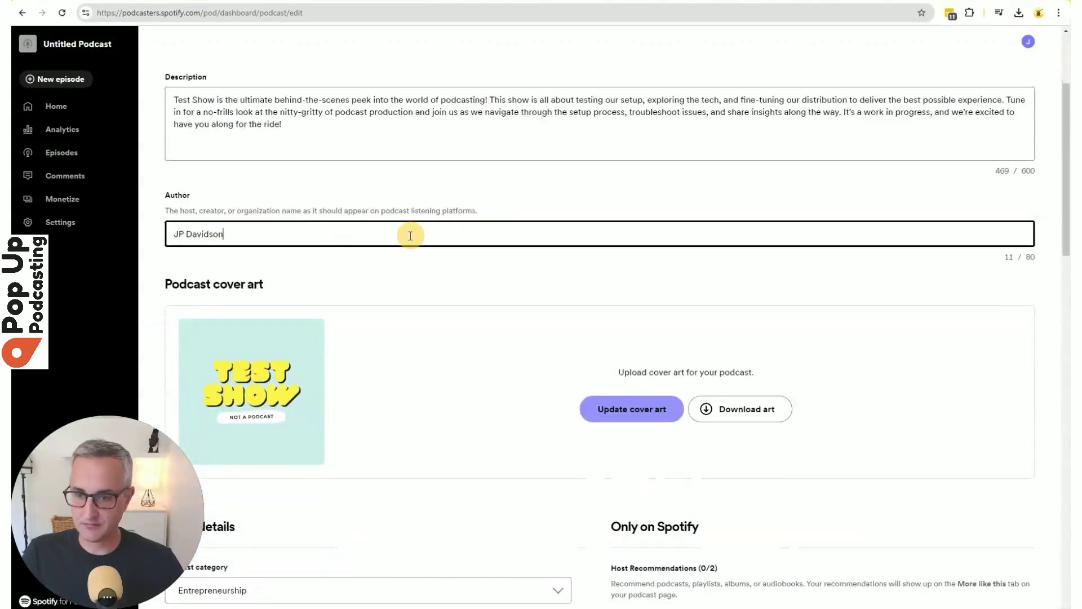
triple_click(268, 234)
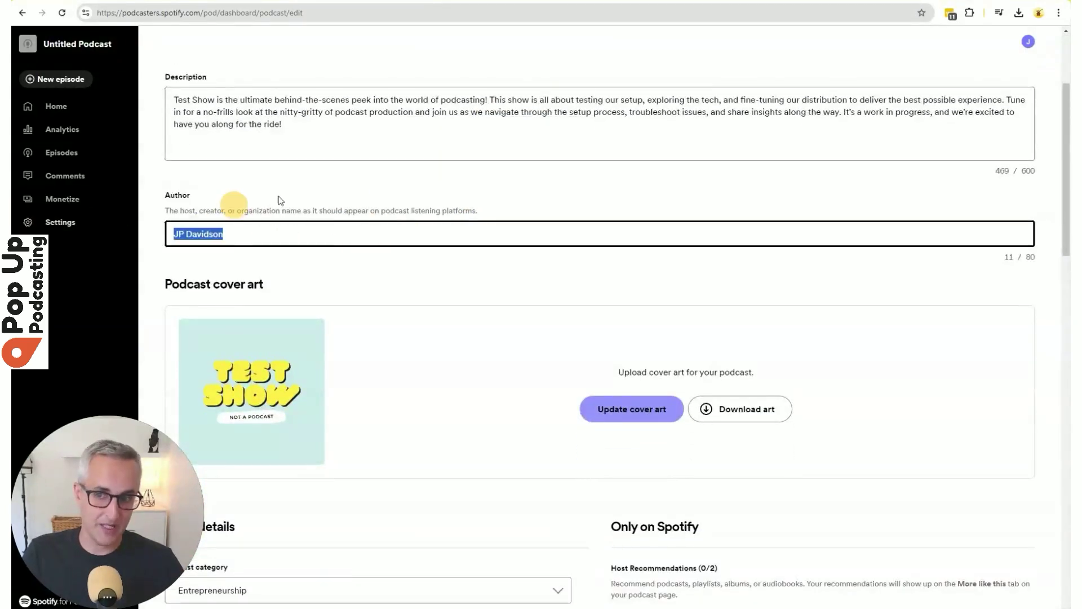
left_click(316, 255)
scroll(440, 232, "down", 1)
scroll(440, 233, "down", 1)
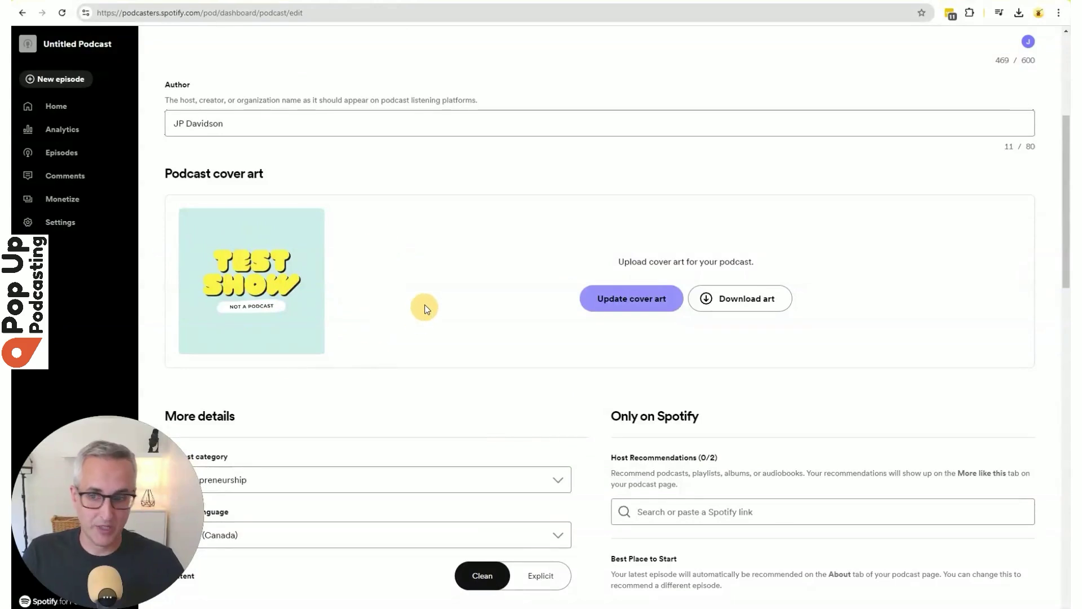
scroll(423, 304, "down", 4)
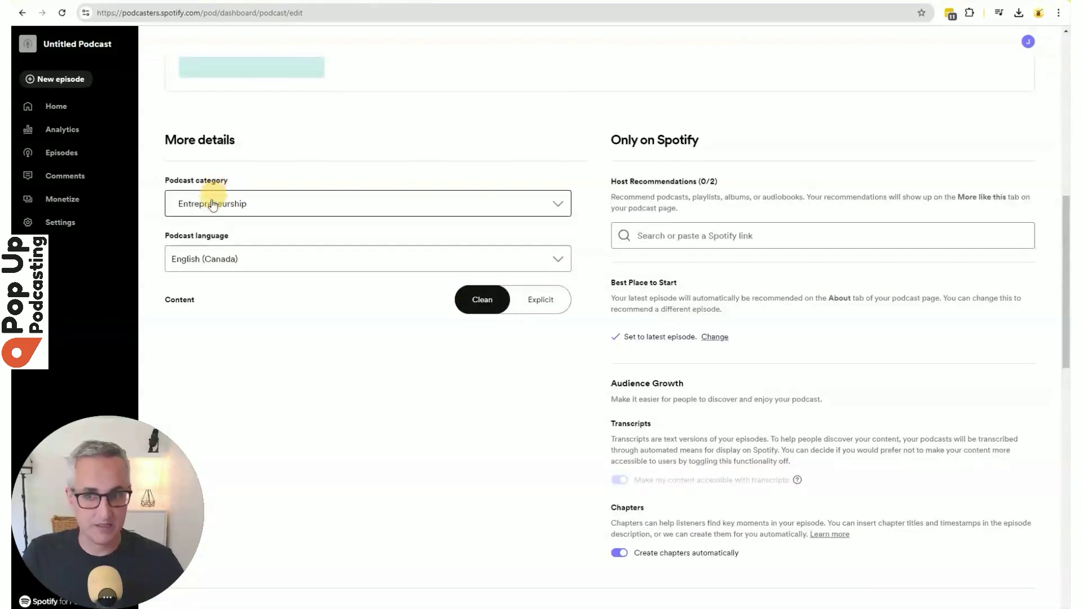
Change the profile URL slug to test-show and select the website address in the notes.
scroll(436, 208, "down", 7)
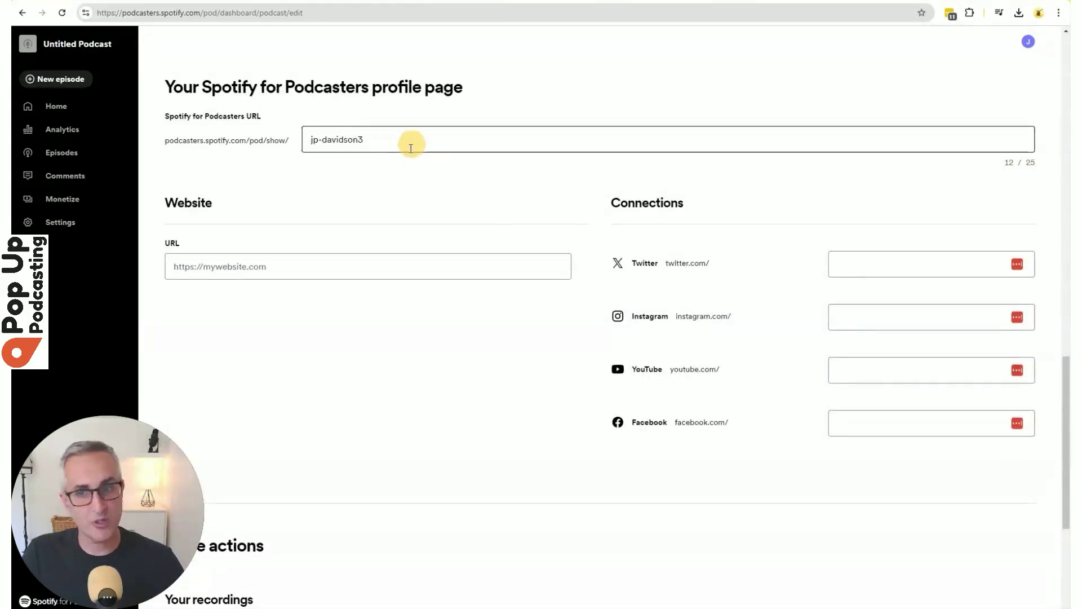
left_click_drag(410, 141, 297, 139)
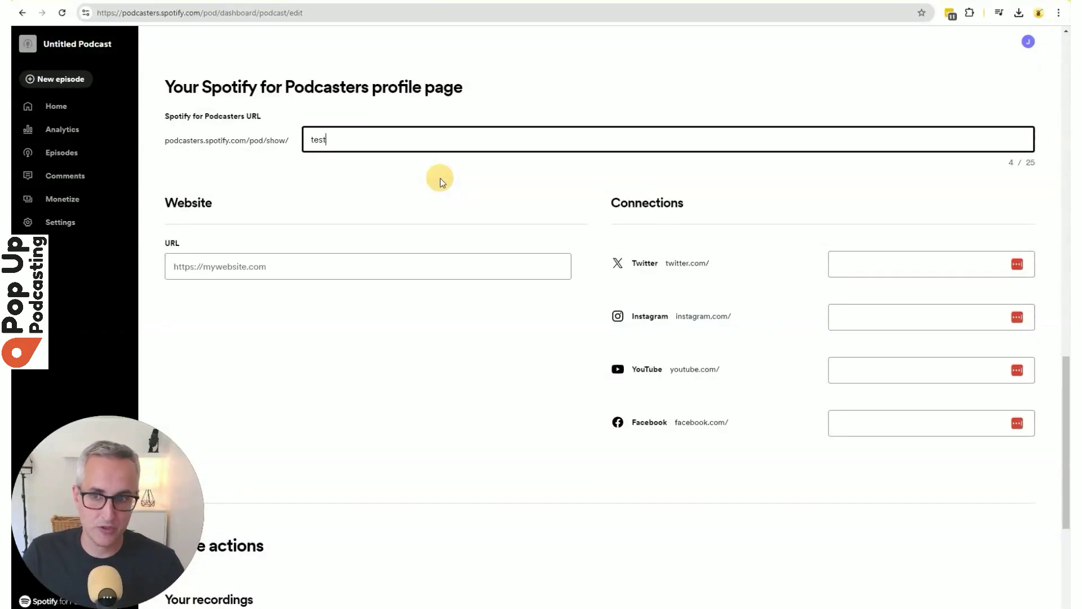
key("Tab")
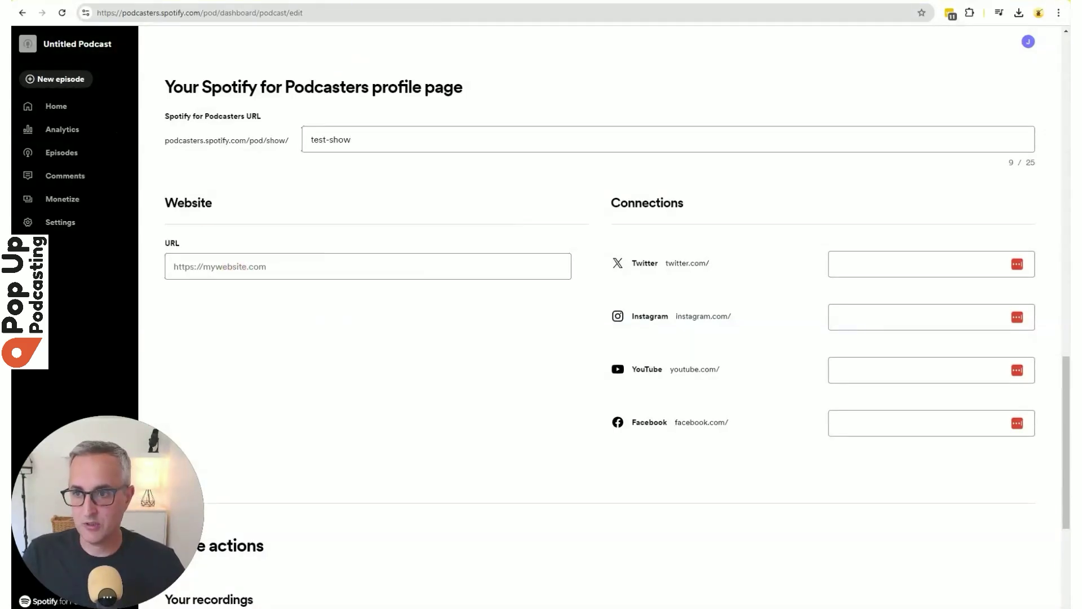
key("alt+Tab")
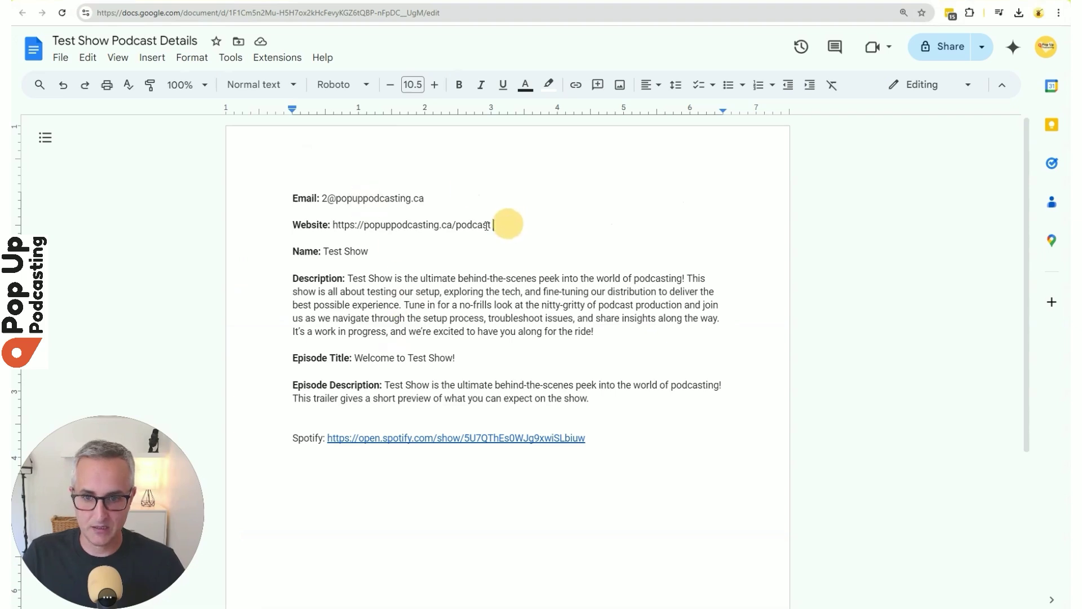
left_click_drag(495, 225, 332, 225)
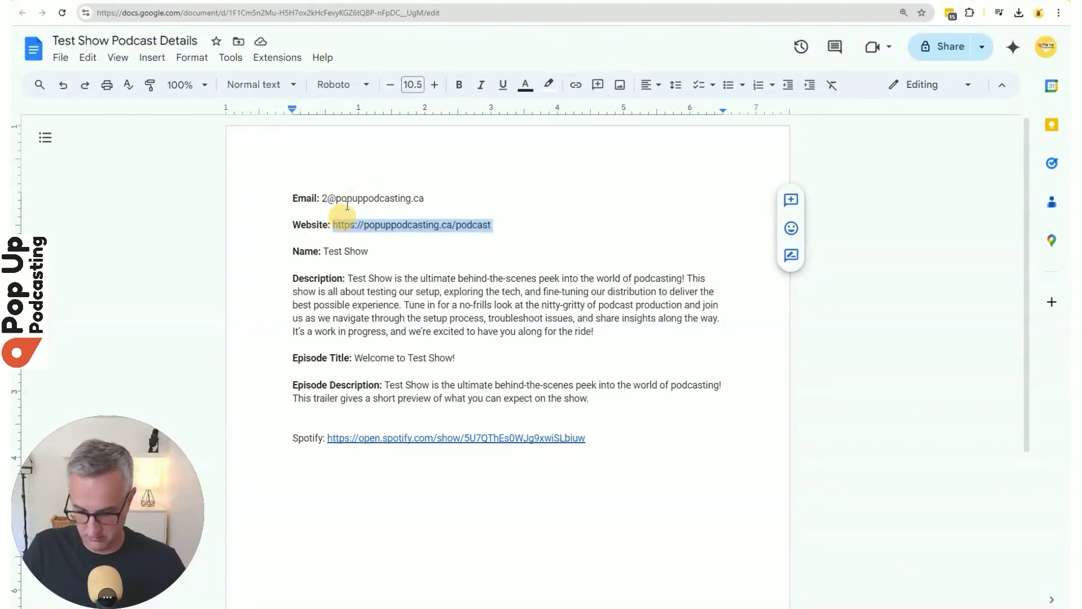
Paste the copied website address into the Website URL field.
key("ctrl+c")
key("alt+Tab")
left_click(270, 267)
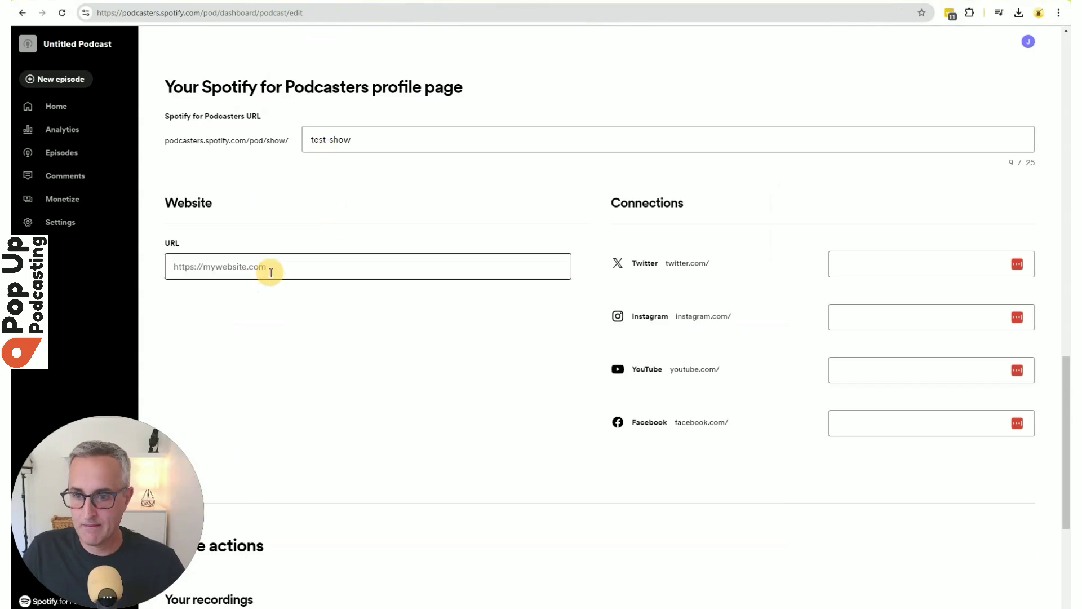
key("ctrl+v")
Enter popuppodcasting as the Instagram, YouTube and Facebook handles.
left_click(891, 263)
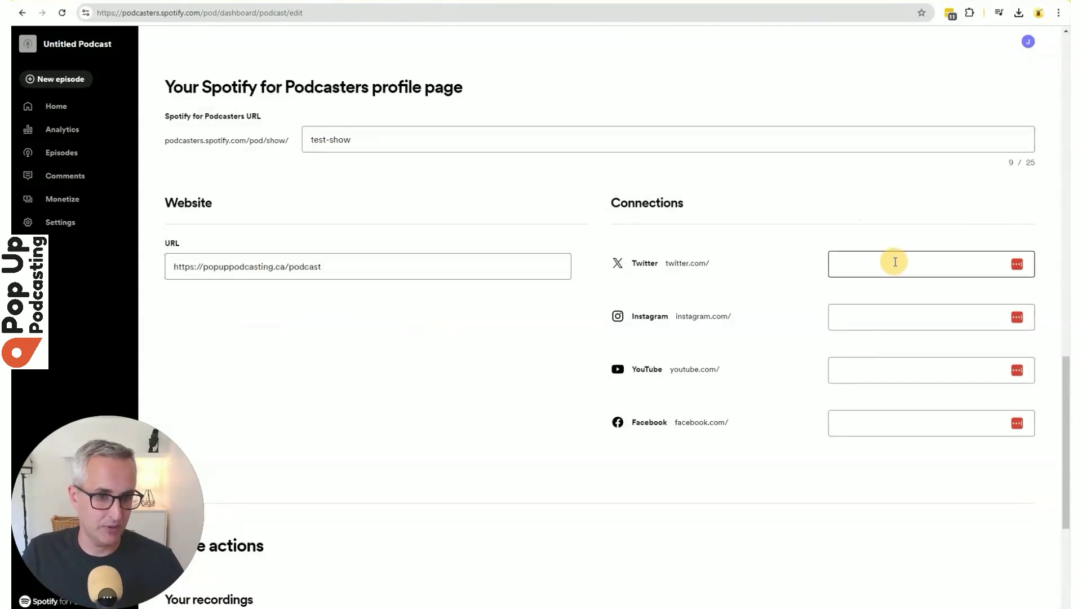
left_click(858, 328)
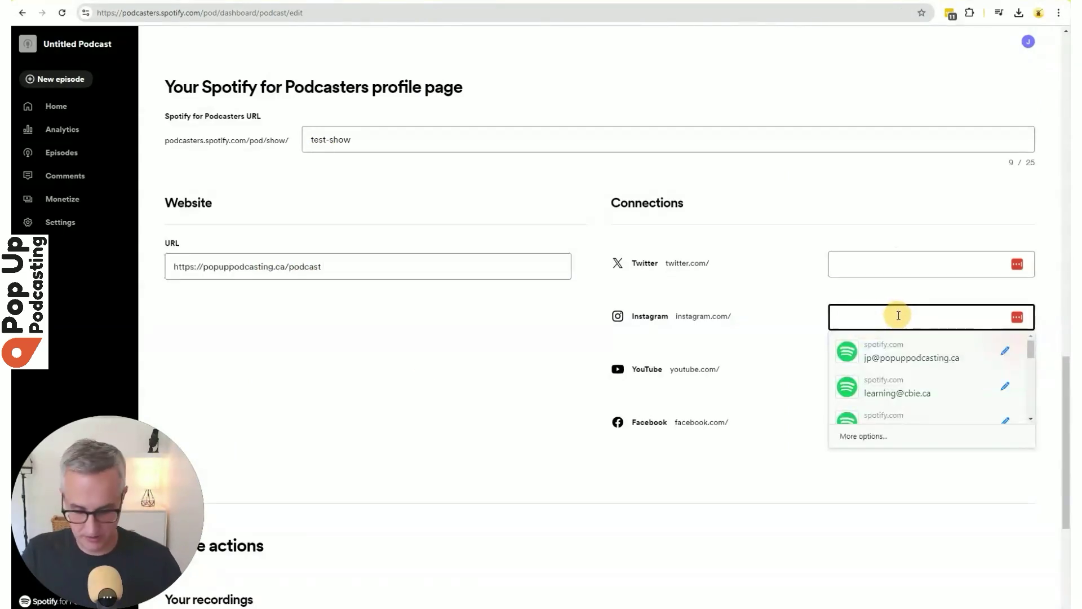
type("popuppodcasting")
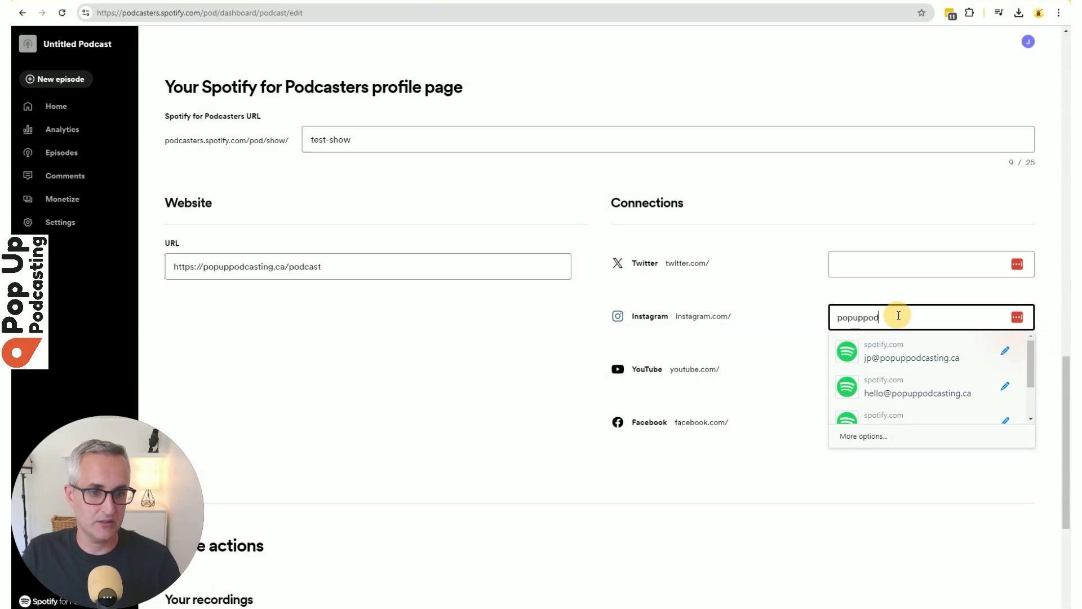
key("Tab")
key("shift+Tab")
key("ctrl+c")
key("Tab")
key("ctrl+v")
key("Tab")
key("ctrl+v")
Save the updated podcast settings.
scroll(320, 526, "down", 5)
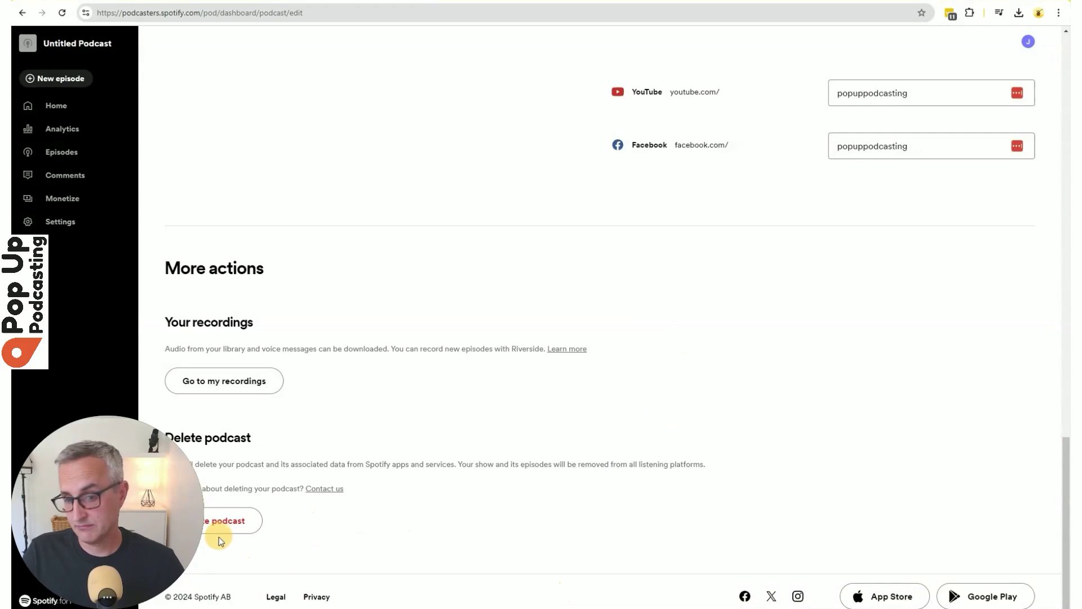
scroll(594, 482, "up", 8)
scroll(573, 469, "up", 15)
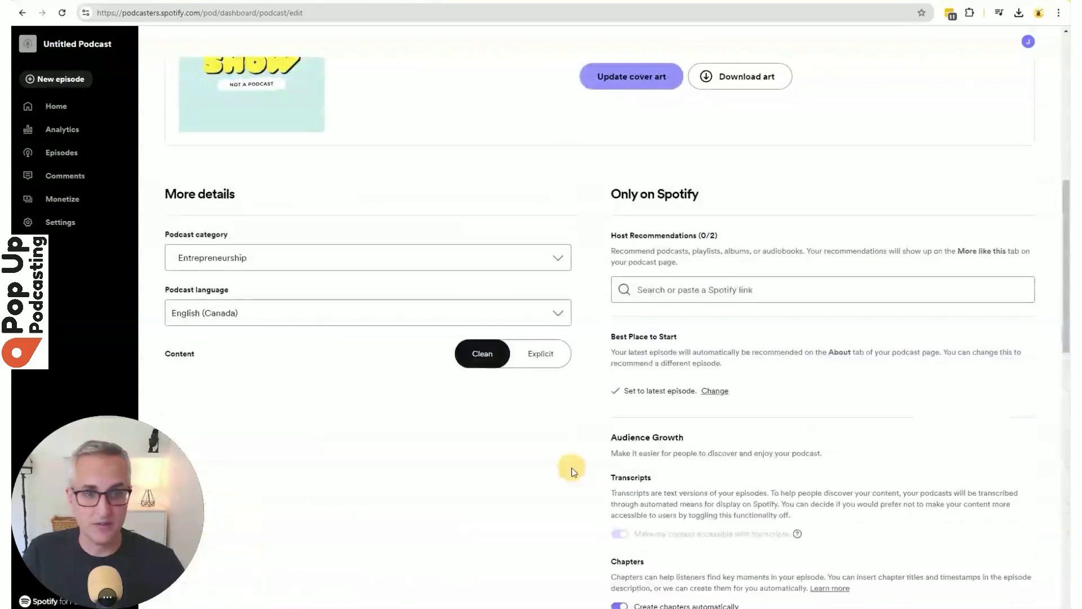
scroll(561, 473, "up", 1)
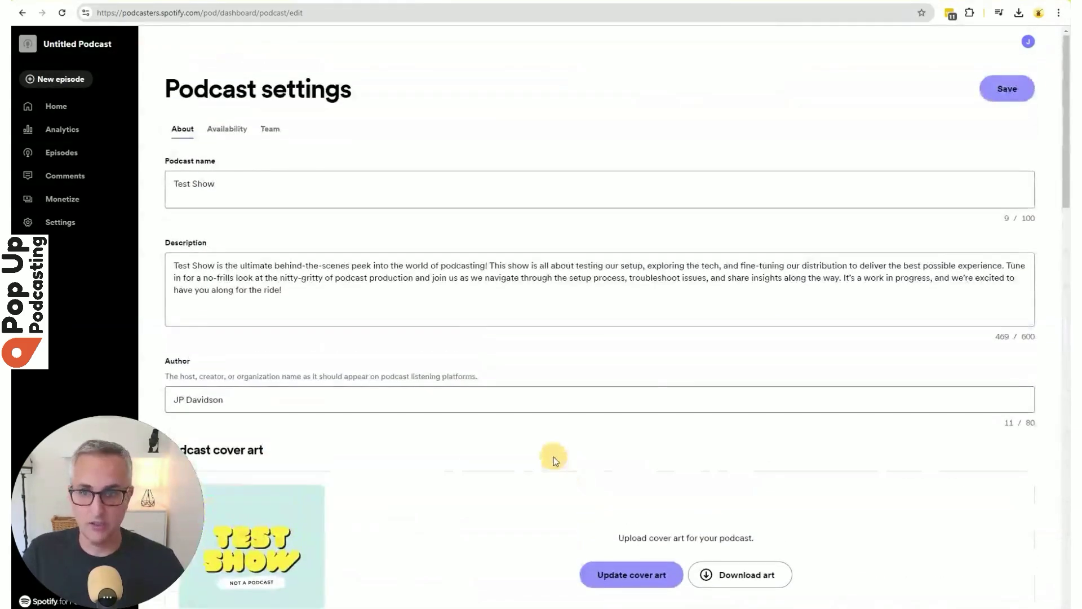
left_click(1004, 95)
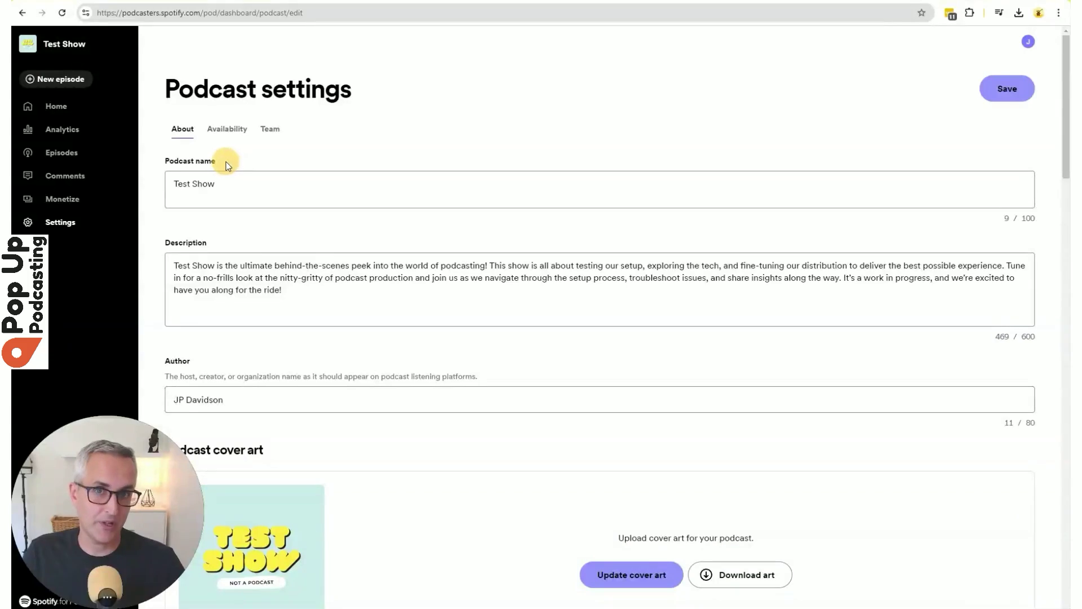
Enable RSS Distribution under Availability and attach the contact e-mail address to the RSS feed.
left_click(234, 142)
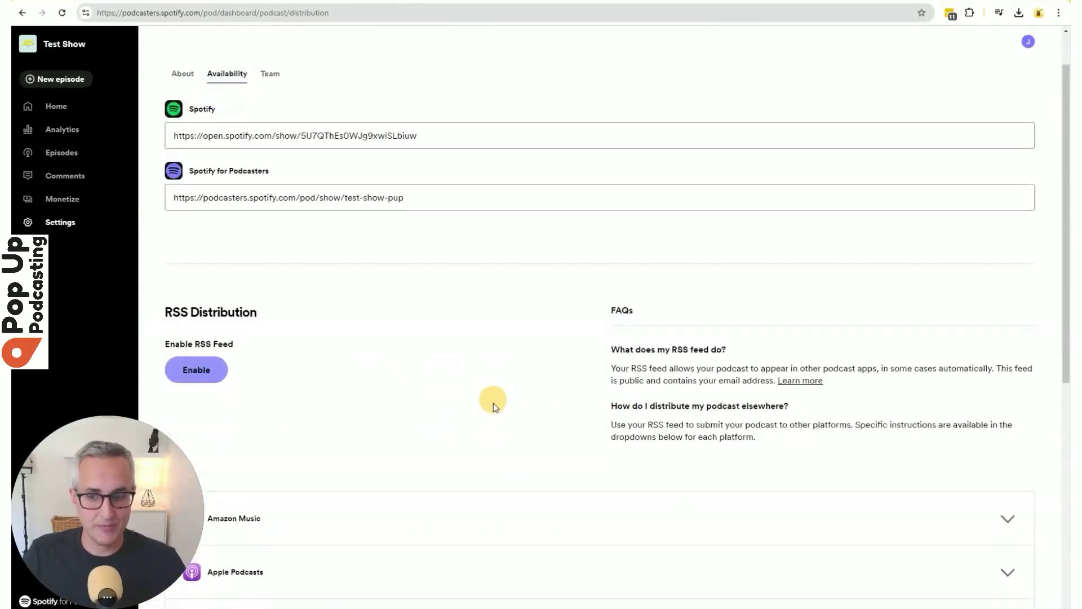
scroll(493, 404, "down", 3)
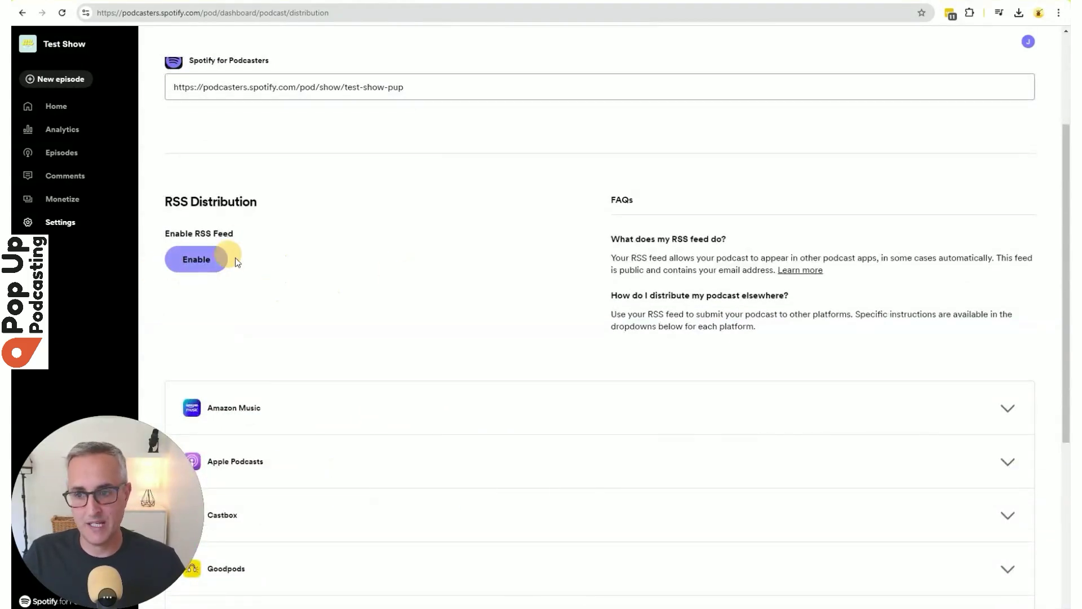
left_click(203, 262)
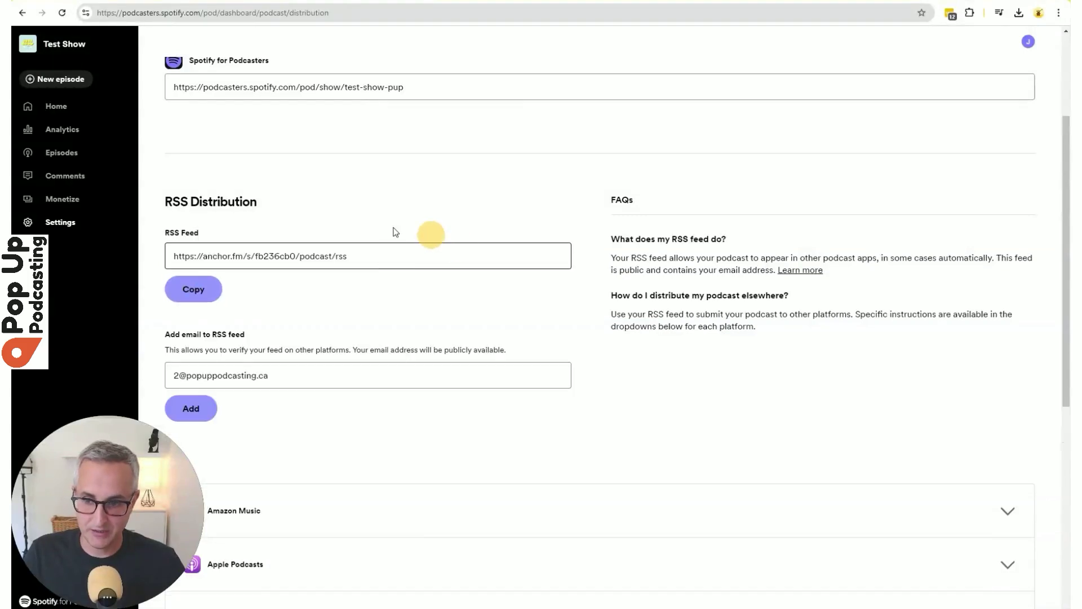
left_click(323, 256)
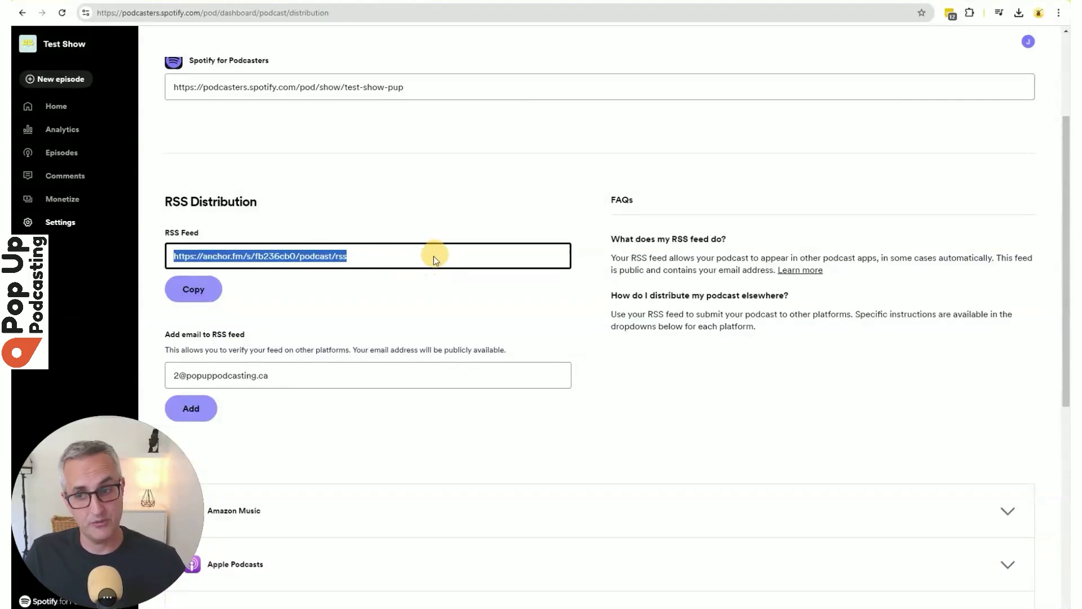
left_click(233, 376)
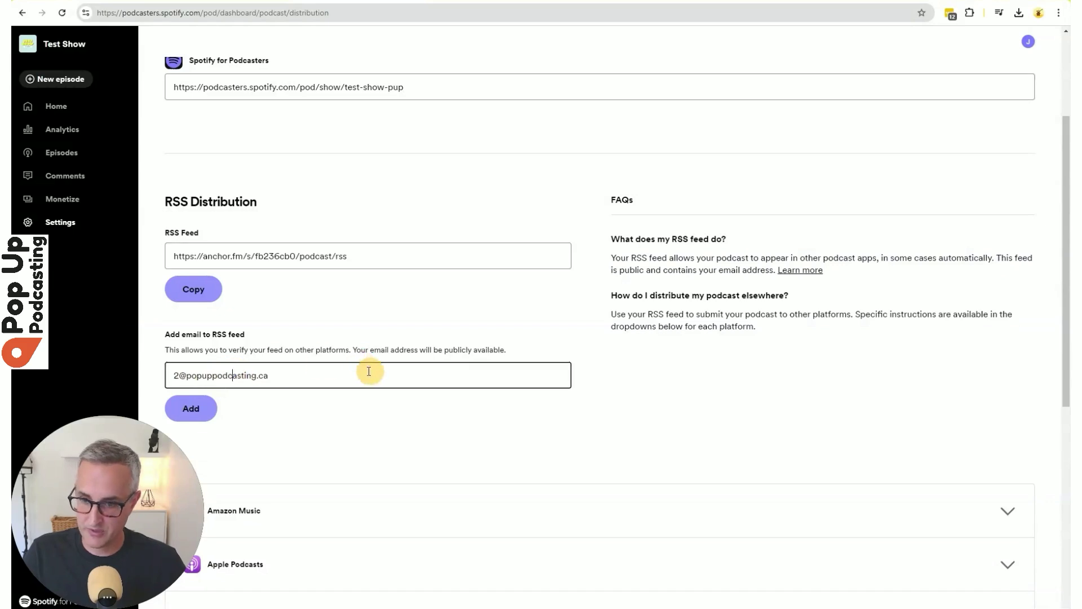
left_click(211, 416)
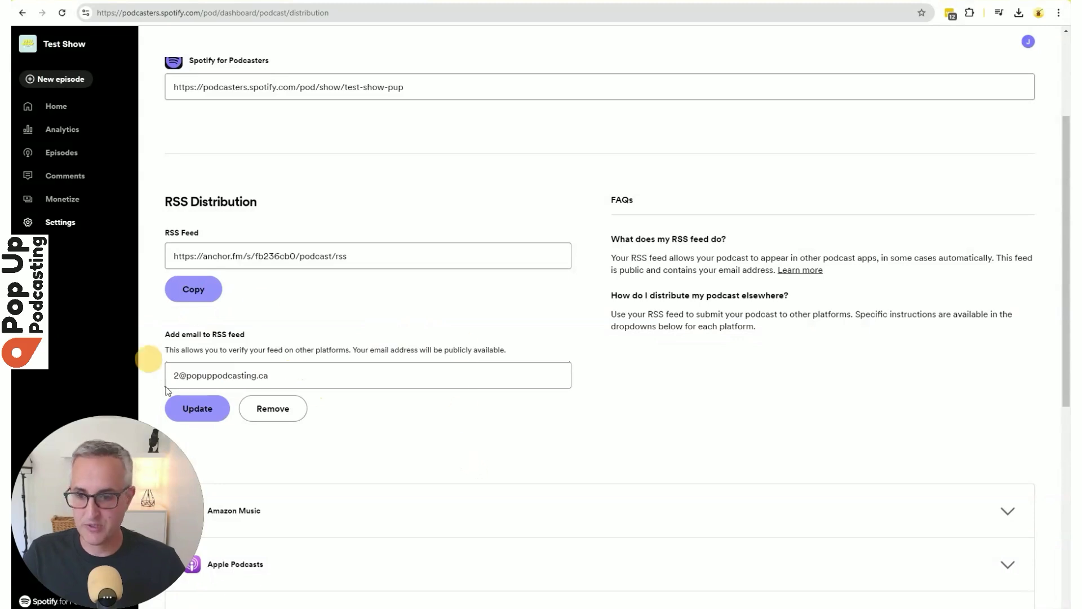
left_click(266, 372)
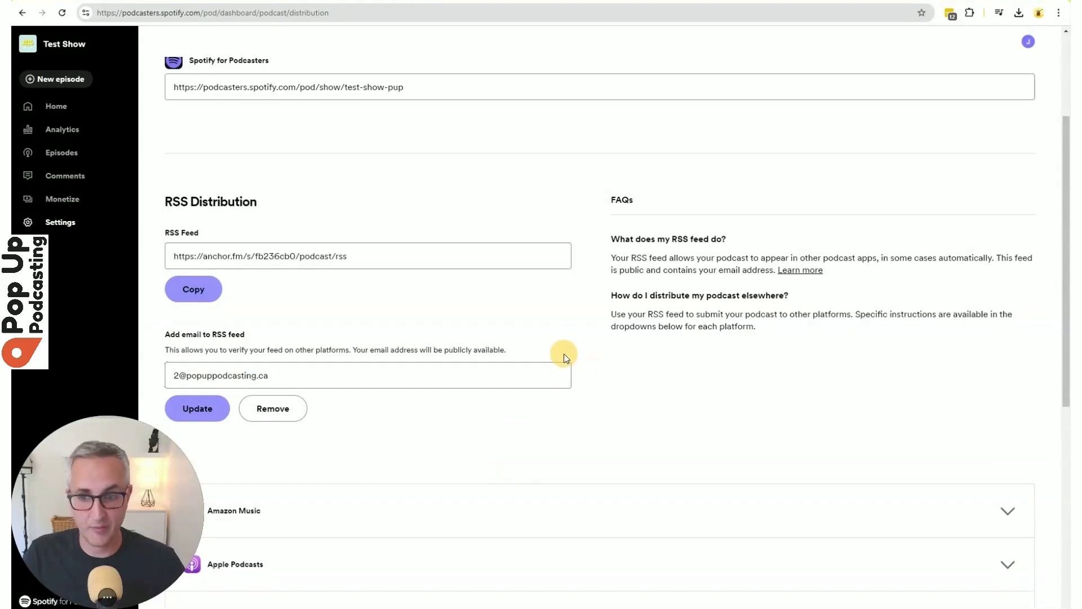
Find Amazon Music in the distribution platforms list and expand its submission instructions.
scroll(389, 385, "down", 4)
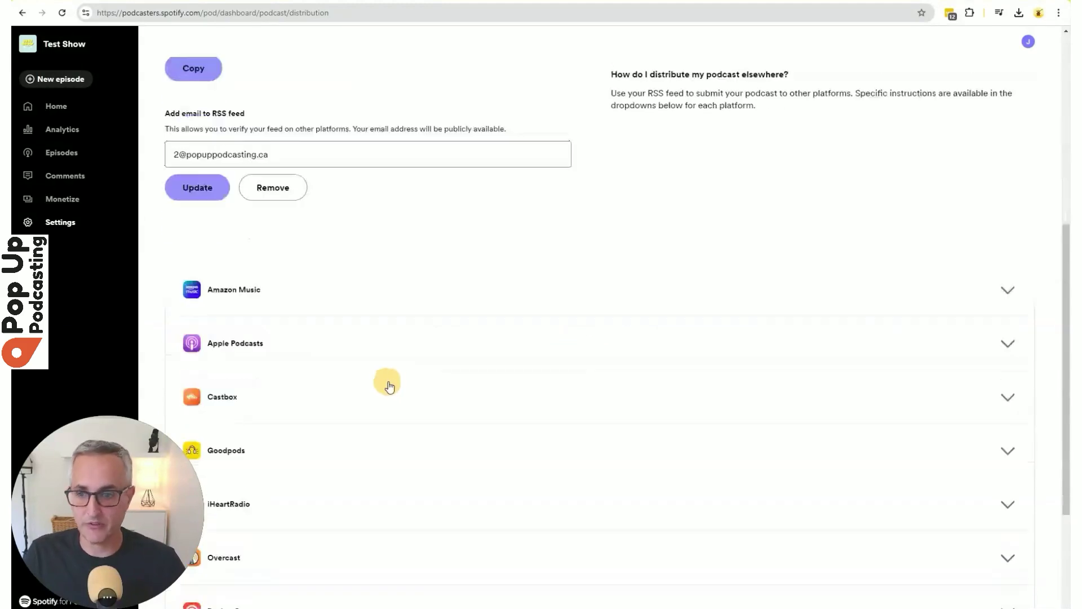
scroll(417, 369, "up", 3)
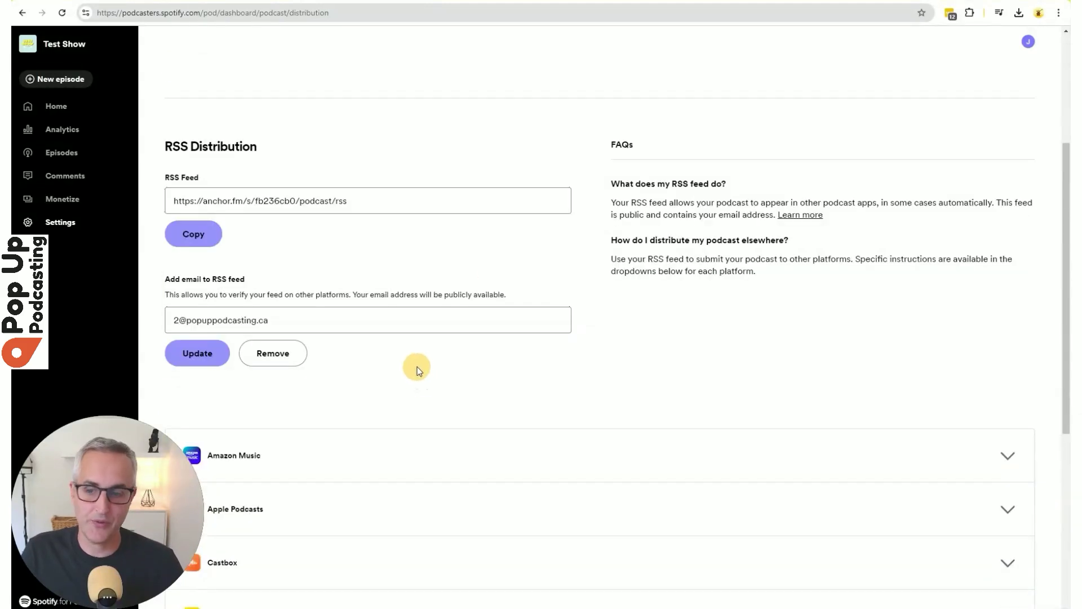
scroll(396, 347, "down", 4)
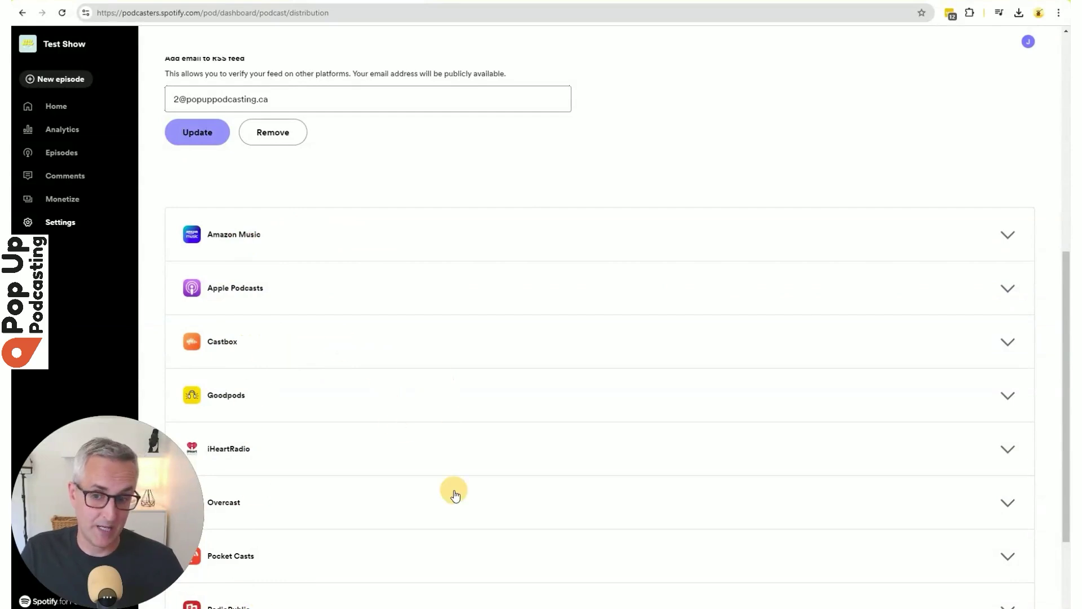
scroll(456, 495, "down", 3)
scroll(432, 462, "up", 2)
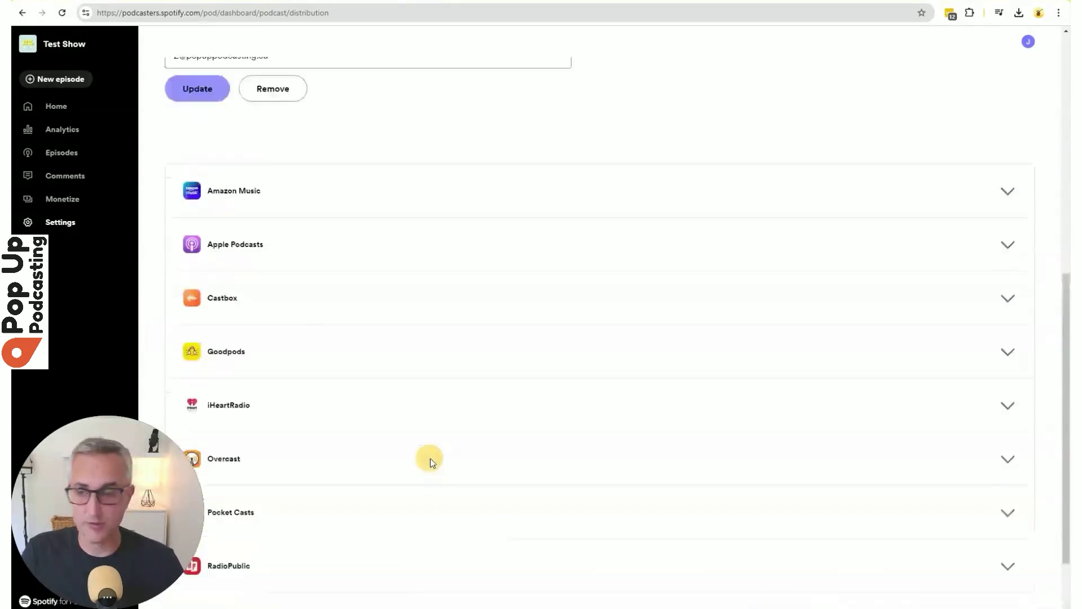
scroll(432, 462, "up", 1)
left_click(242, 262)
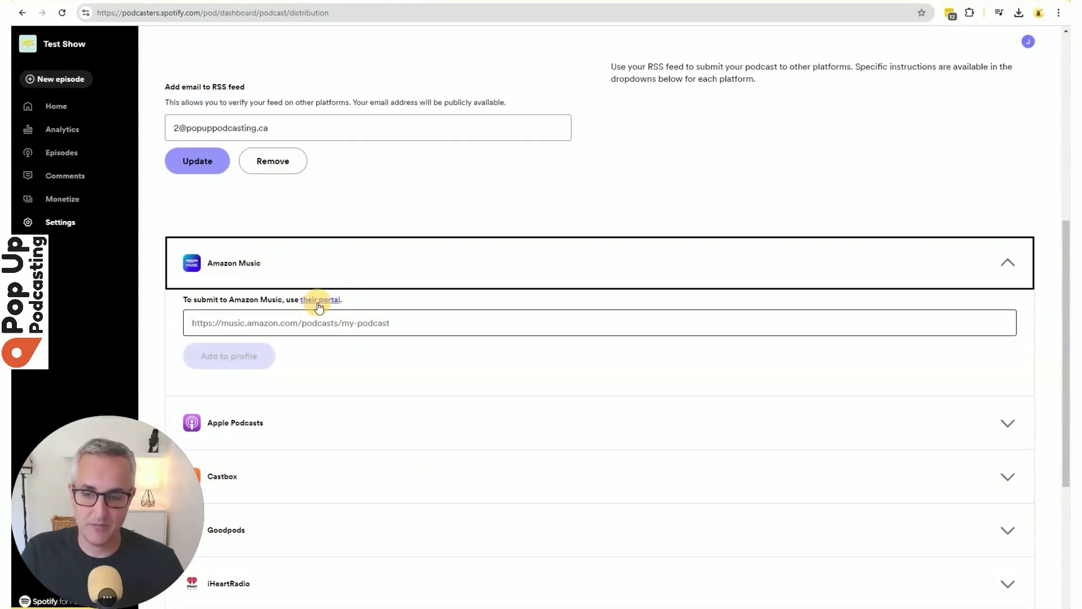
Open Amazon Music's podcaster portal, choose Add Or Claim Your Podcast, and sign in with an Amazon ID.
left_click(321, 301)
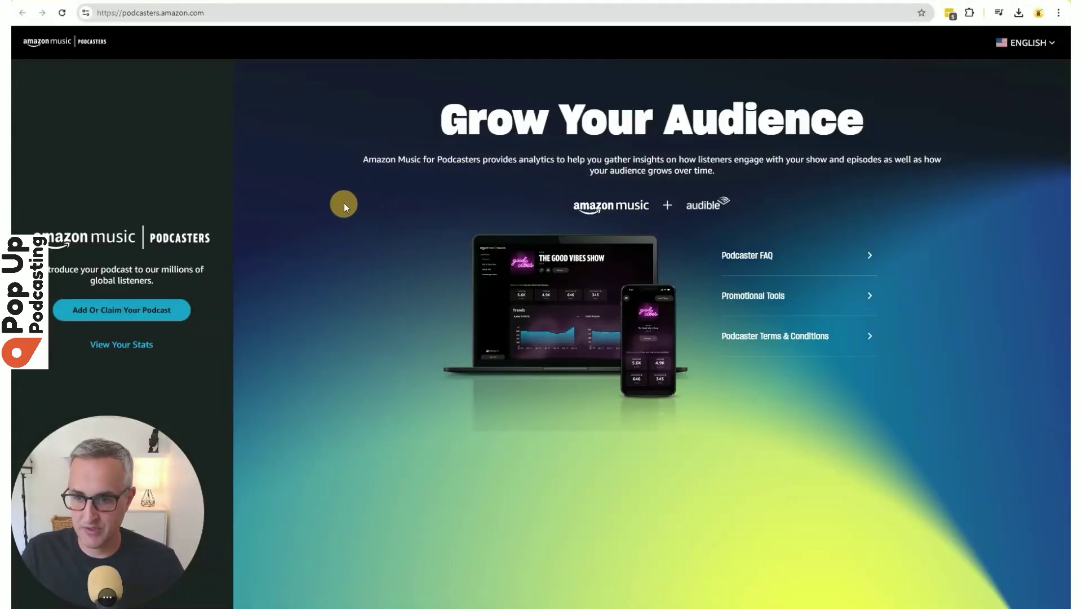
left_click(161, 313)
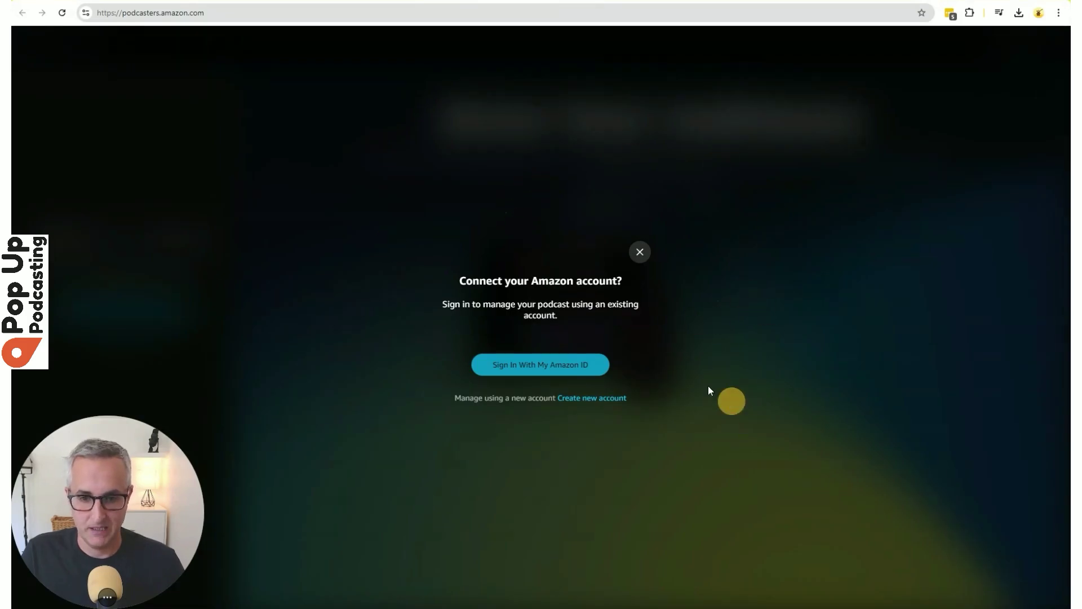
left_click(564, 365)
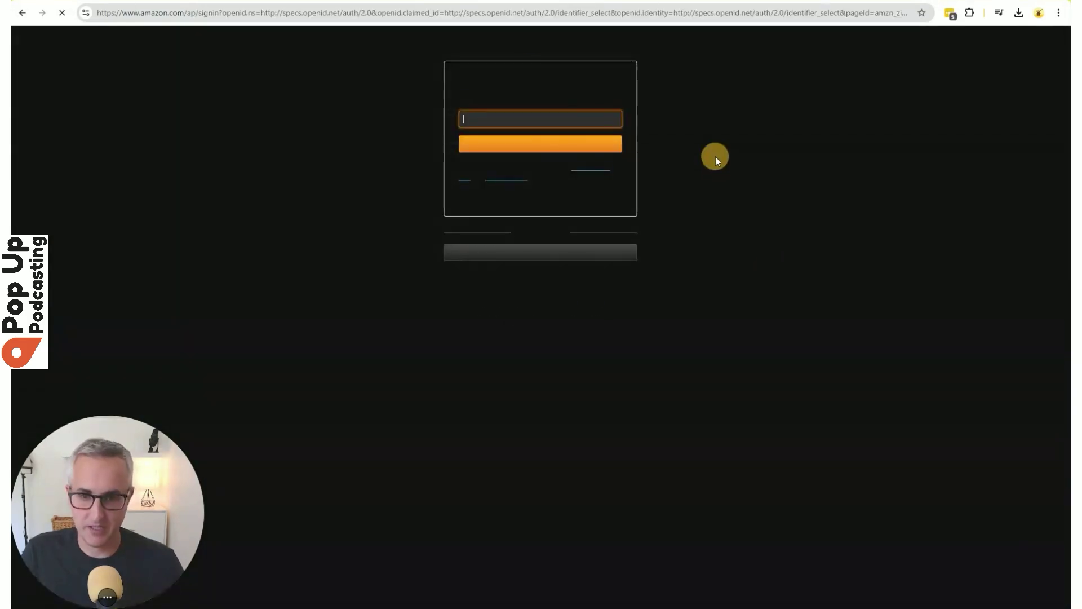
left_click(612, 116)
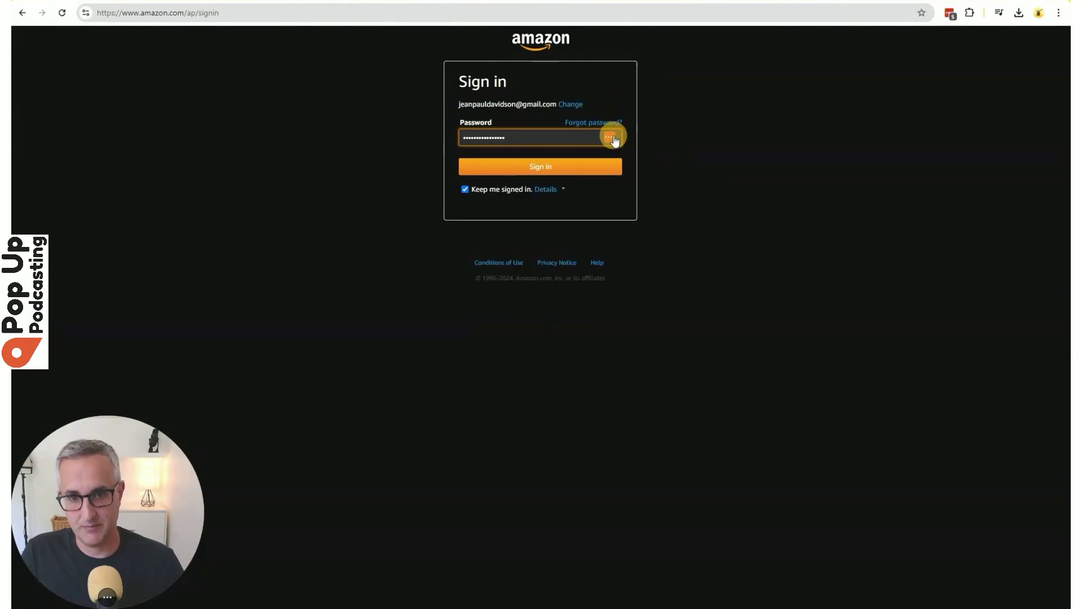
left_click(524, 165)
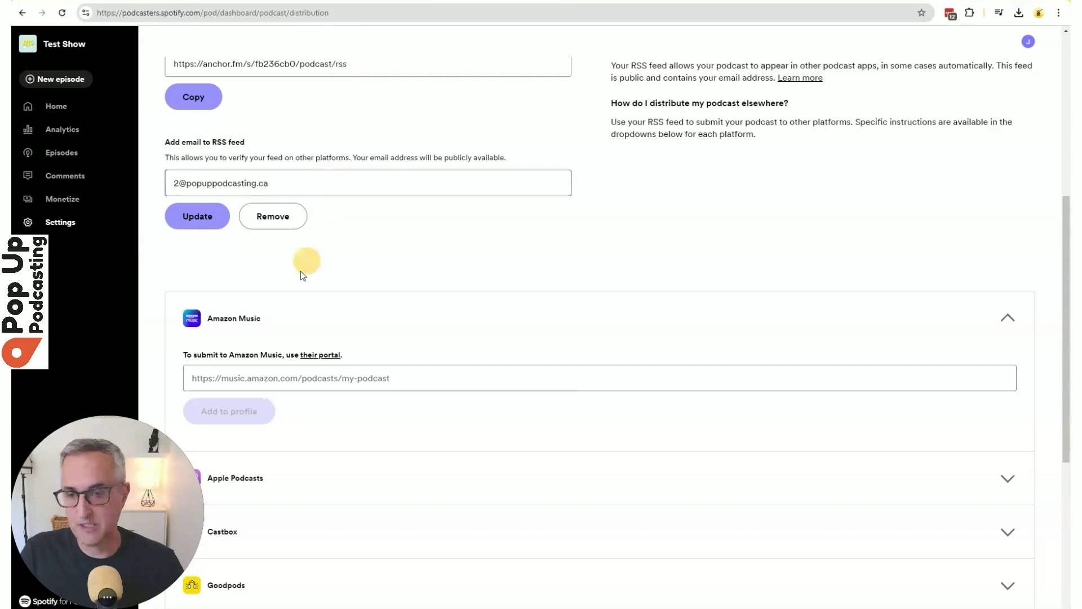
Copy the show's RSS feed address in Spotify and return to Amazon's RSS feed URL field.
scroll(406, 262, "up", 4)
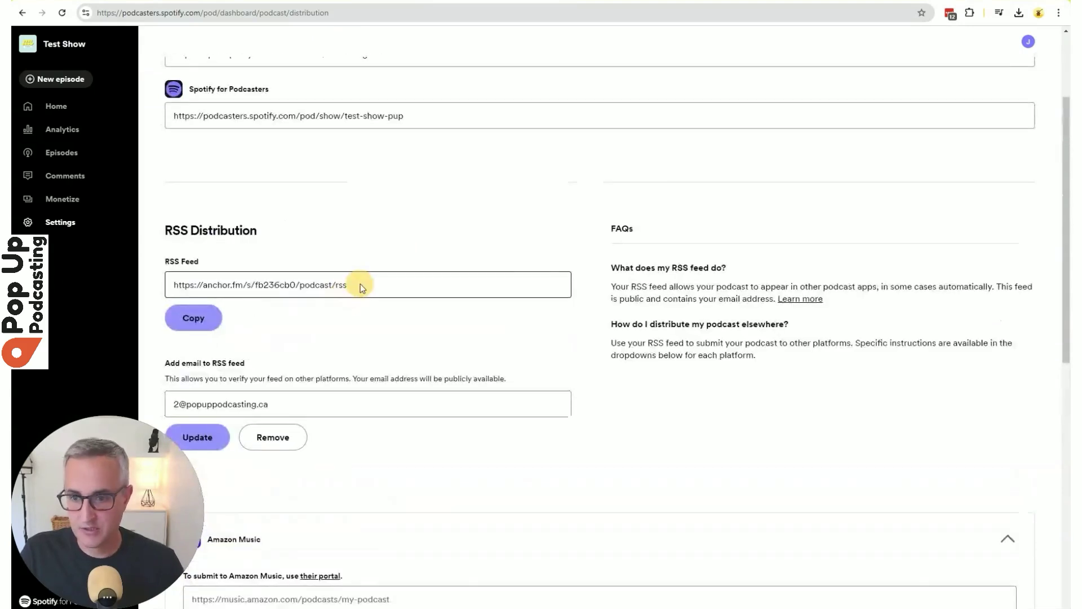
left_click(191, 317)
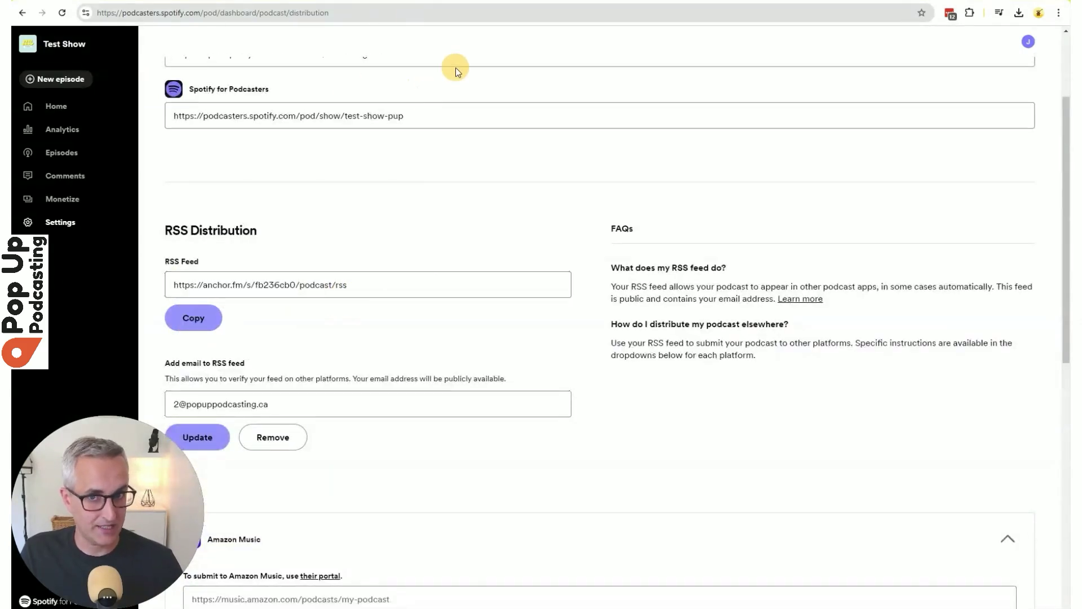
left_click(438, 206)
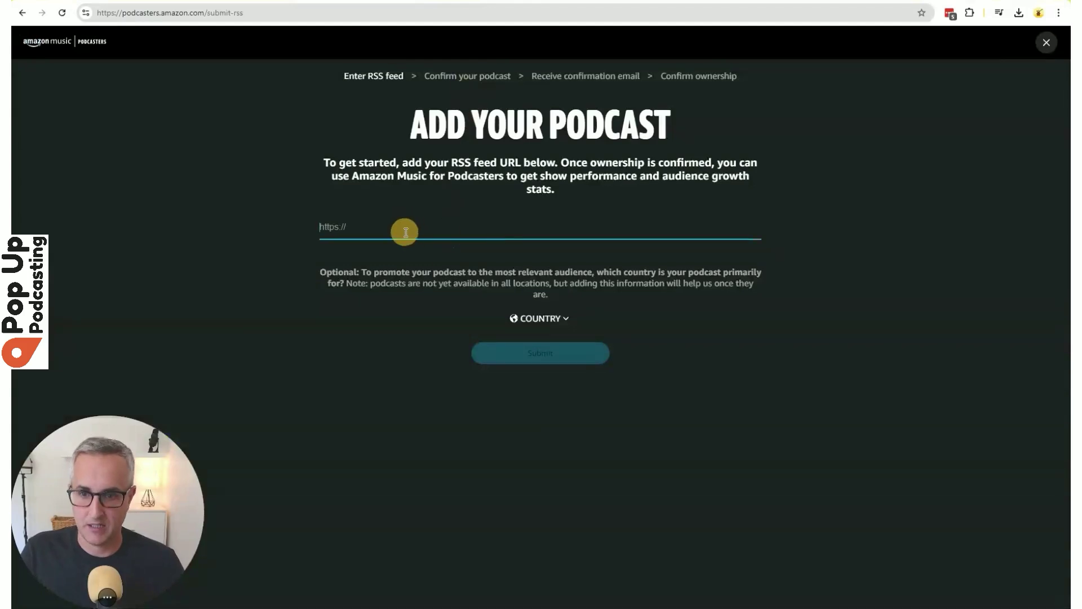
Paste the RSS feed, choose Canada as country, accept the terms, and send the ownership confirmation e-mail.
key("ctrl+v")
left_click(558, 323)
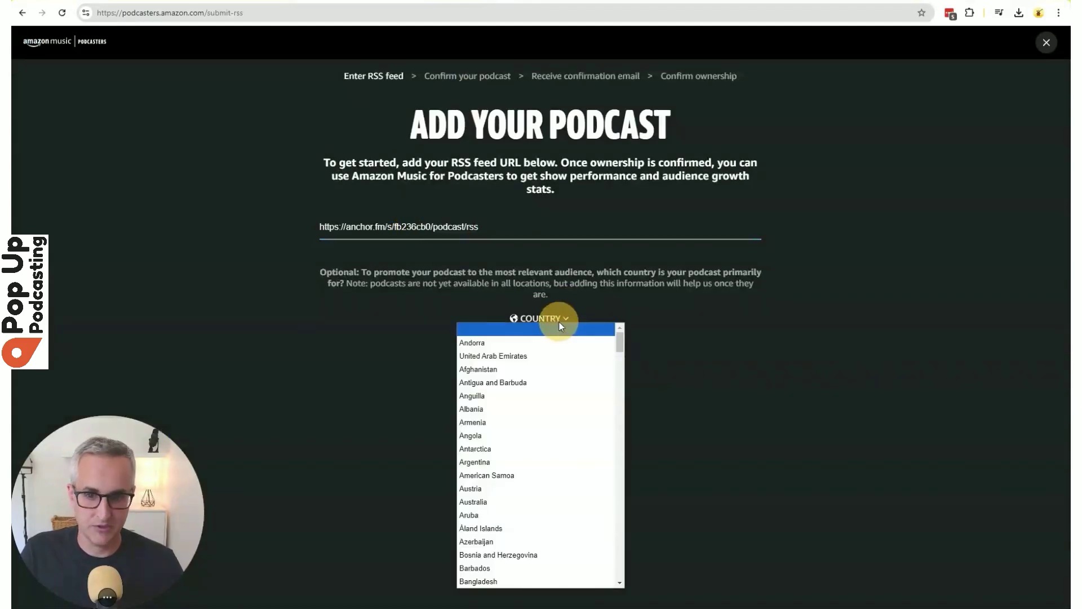
scroll(519, 500, "down", 1)
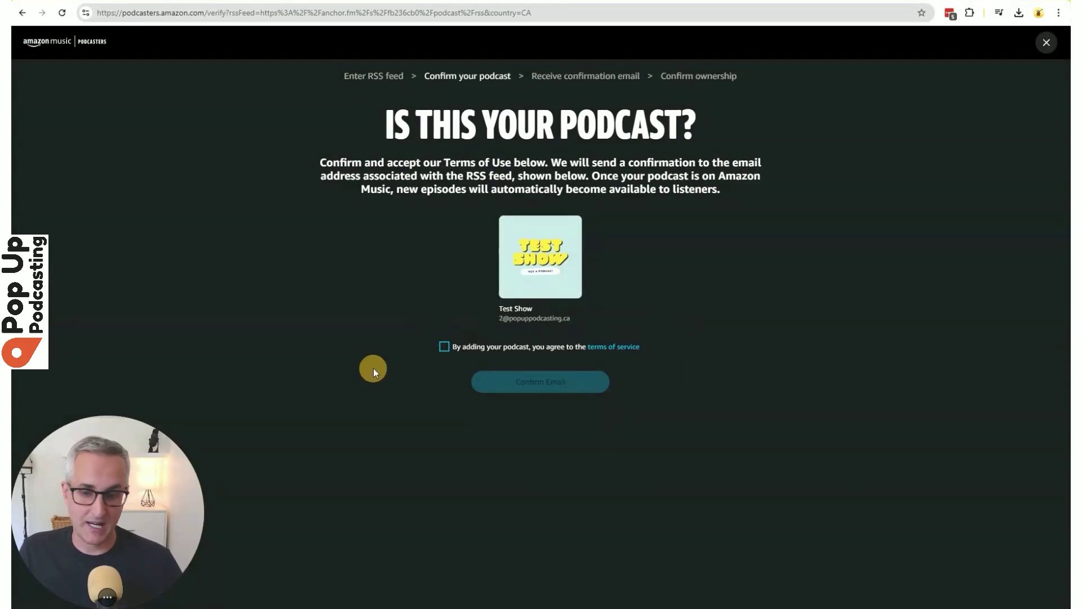
left_click(445, 346)
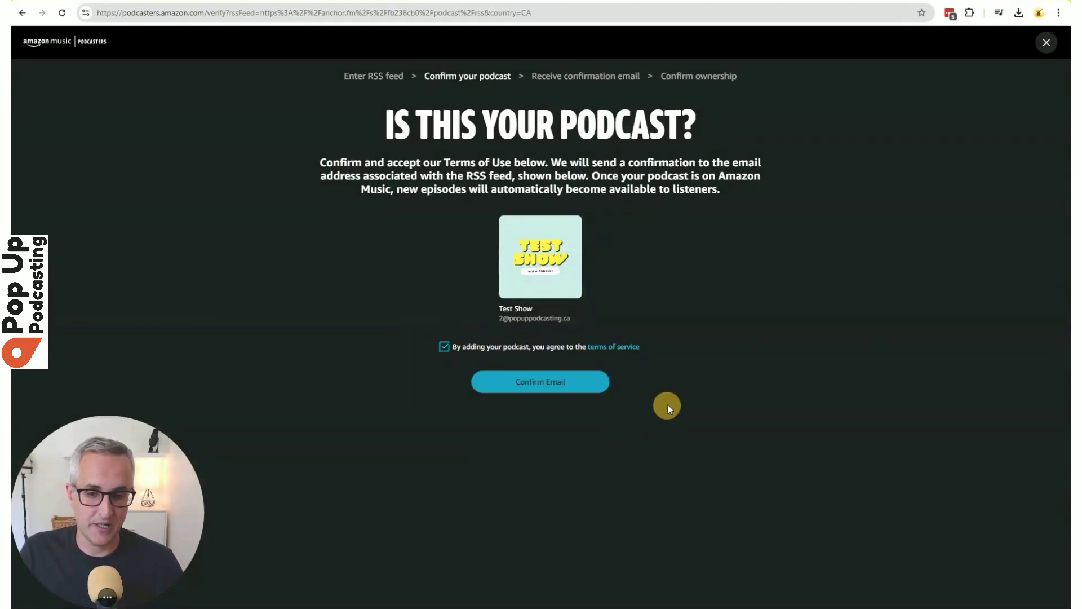
left_click(558, 380)
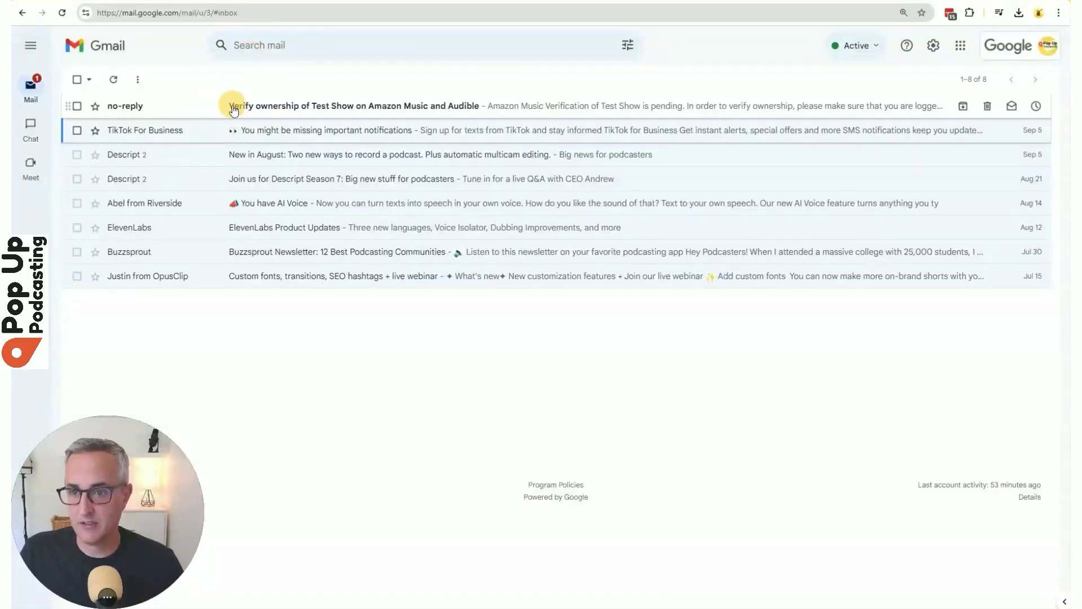
Confirm Test Show ownership from Amazon's e-mail, open the dashboard, then select Spotify's empty Amazon Music URL field.
left_click(232, 104)
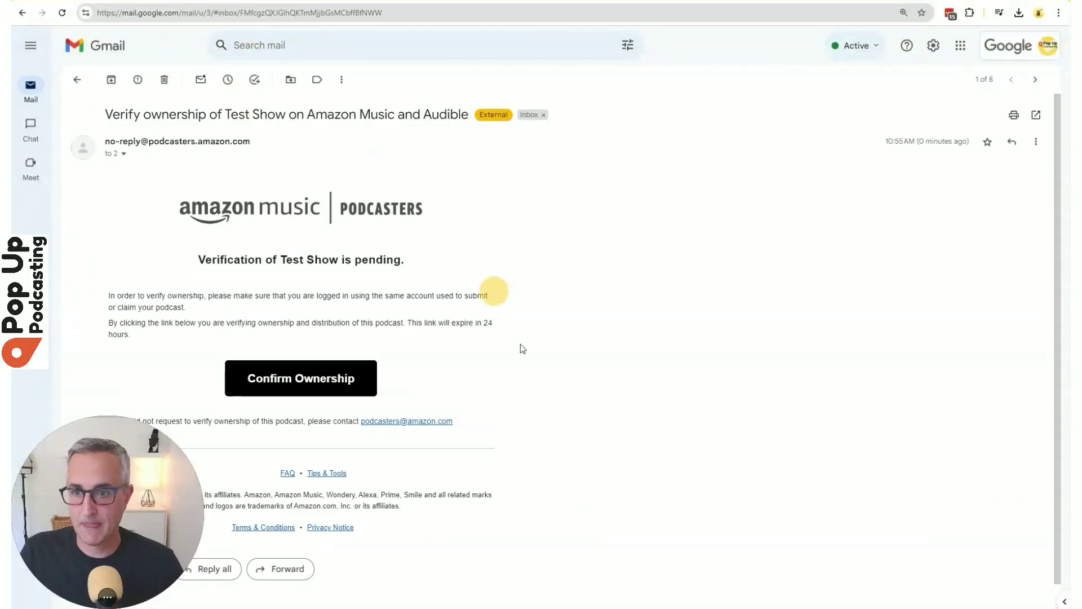
left_click(295, 376)
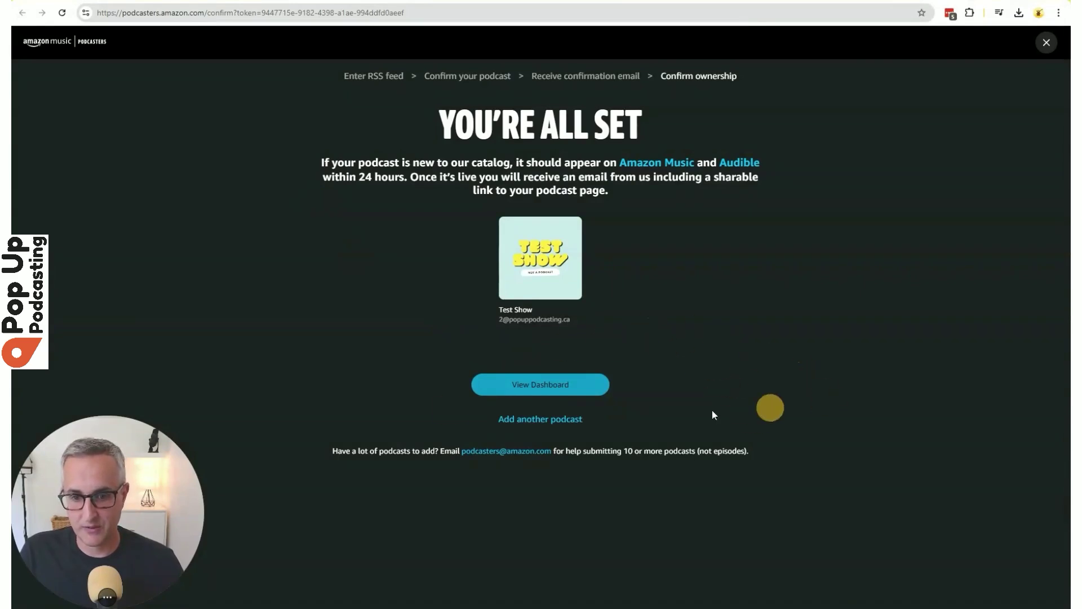
left_click(539, 385)
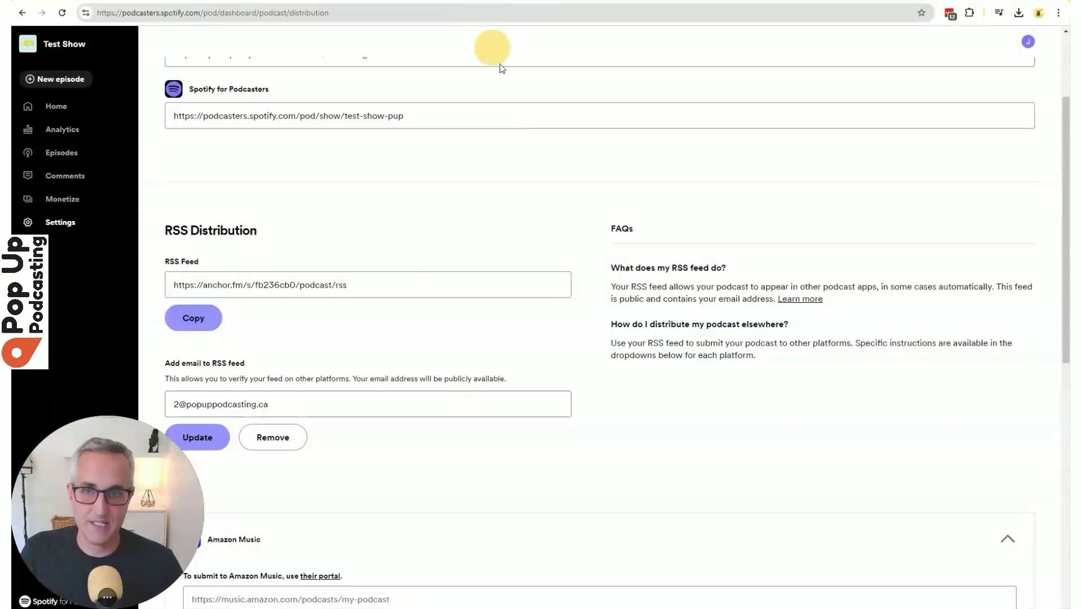
scroll(488, 256, "down", 7)
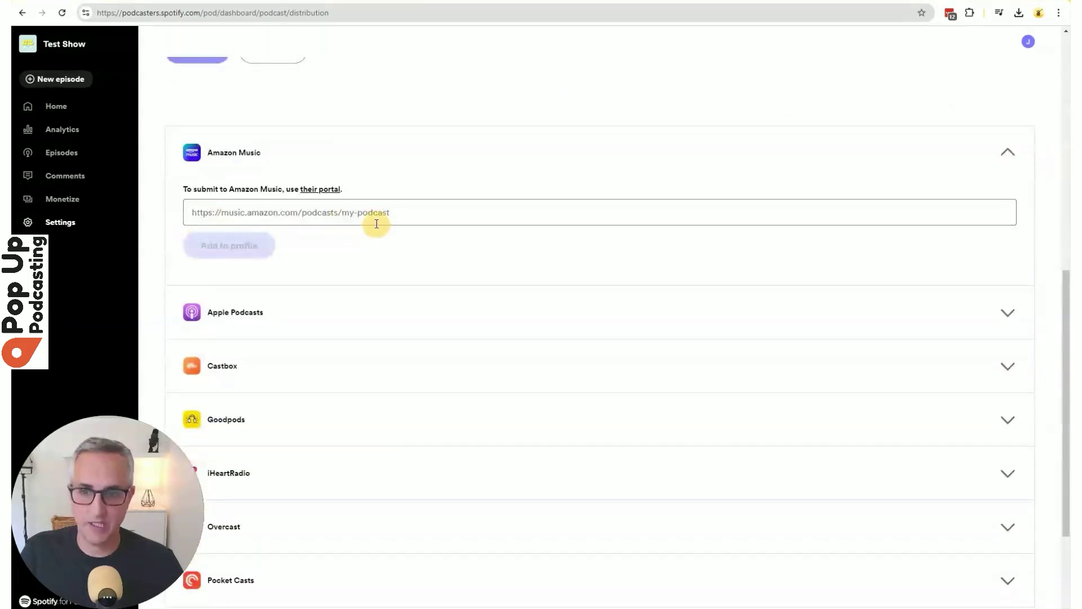
left_click(333, 213)
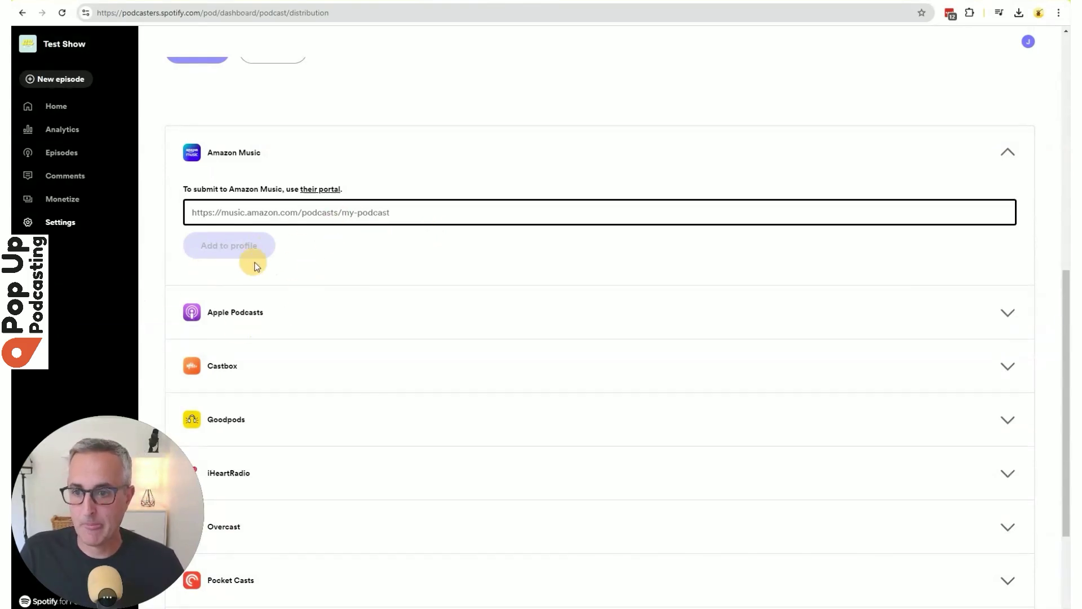
Go to Apple Podcasts Connect and sign in with e-mail, password and a texted verification code.
left_click(267, 314)
scroll(476, 237, "down", 1)
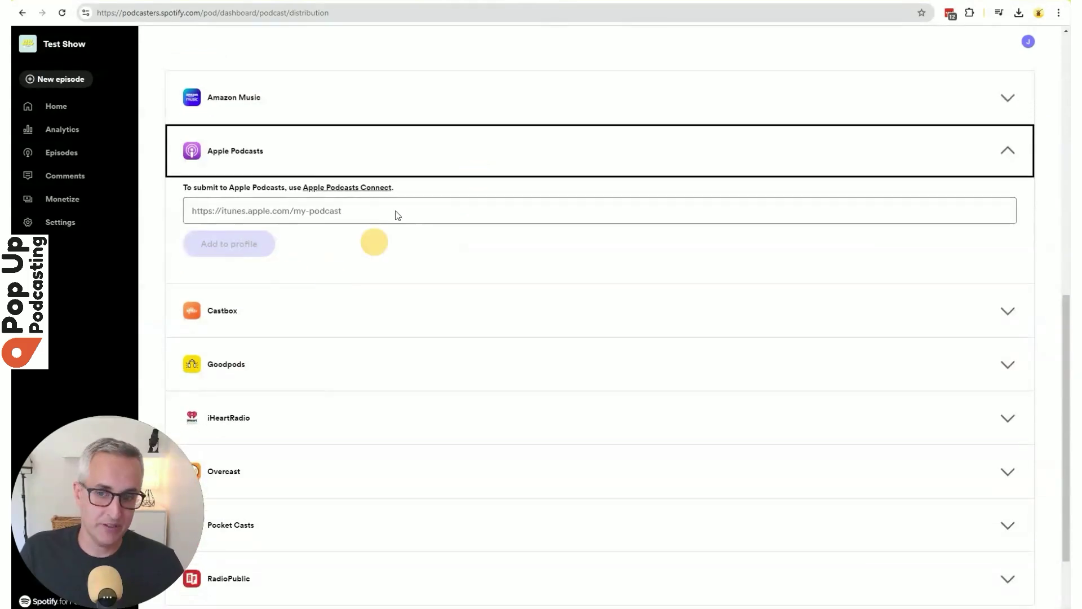
left_click(338, 191)
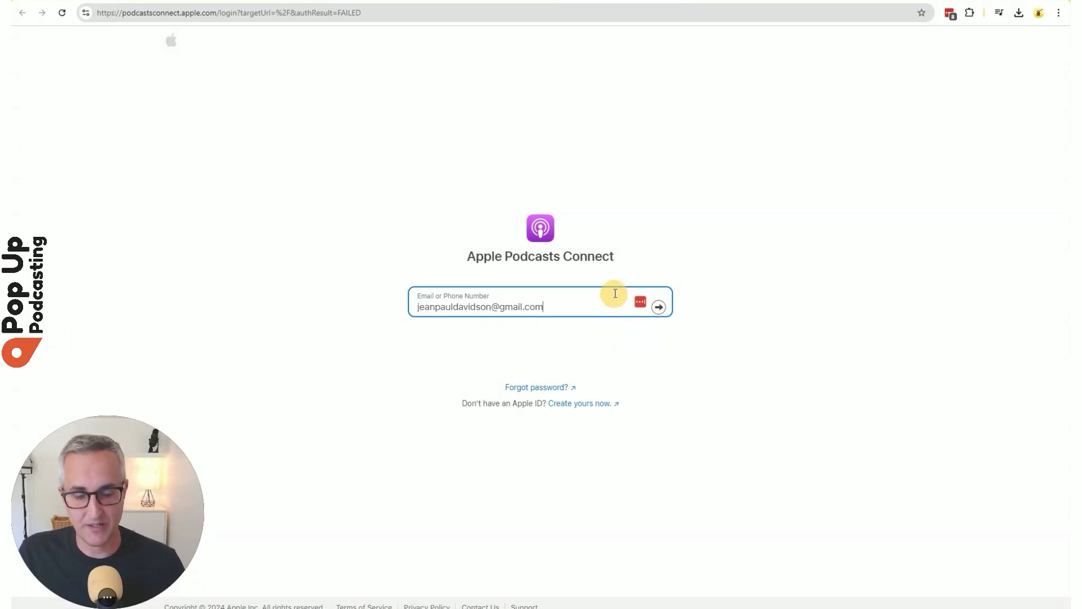
left_click(659, 307)
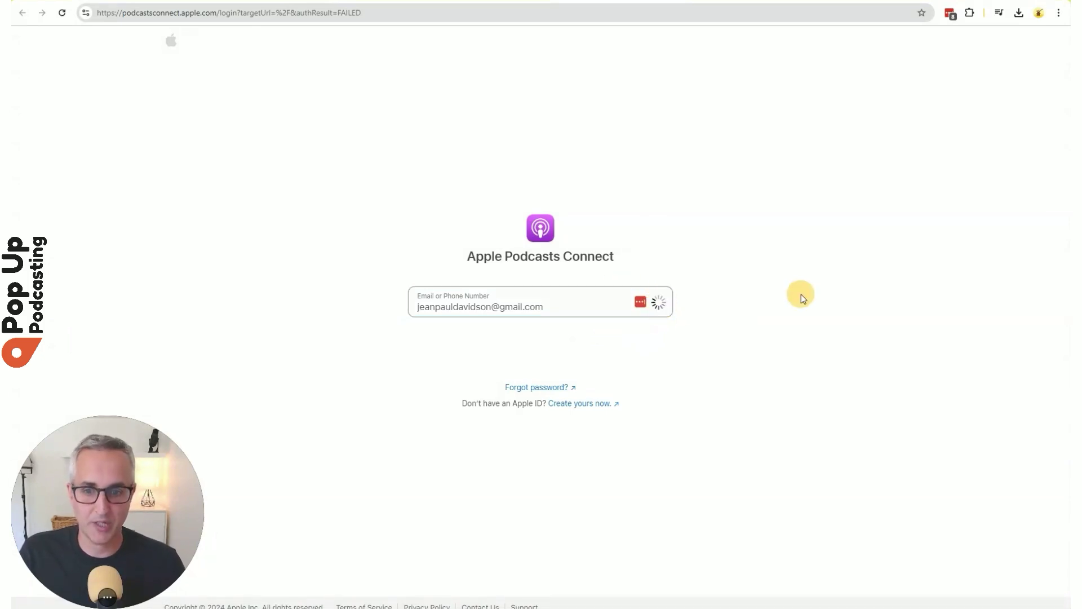
left_click(476, 335)
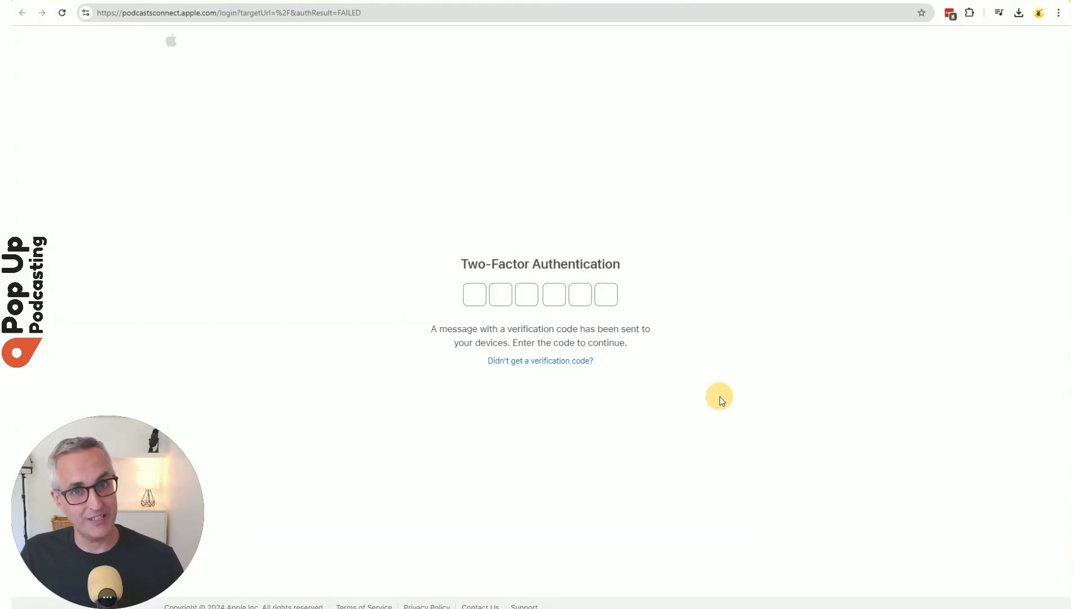
left_click(546, 361)
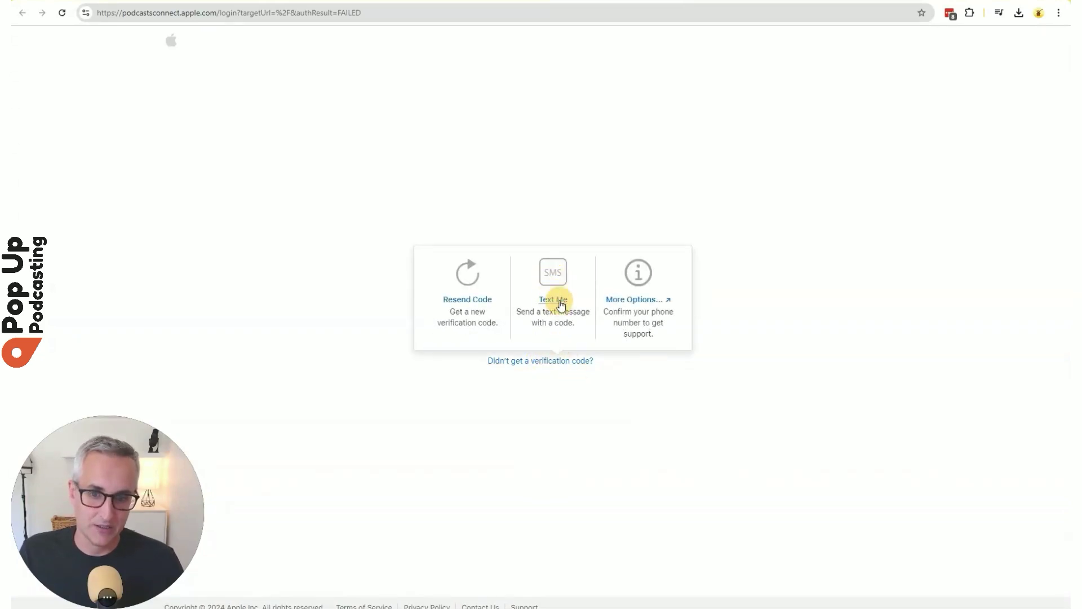
left_click(554, 299)
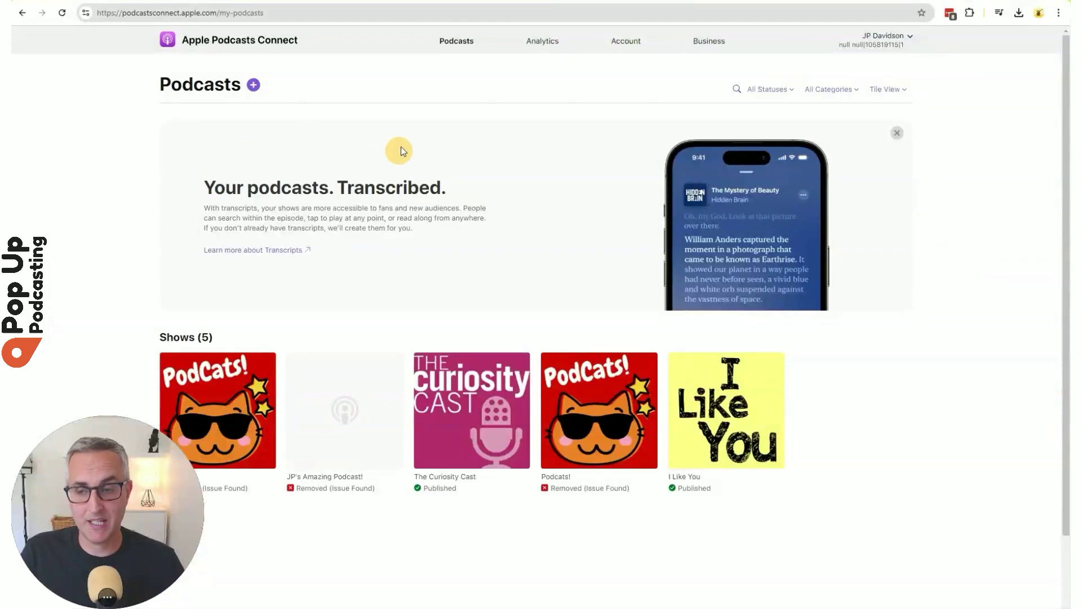
Start a new show in Apple Podcasts Connect using the 'with an RSS feed' option.
left_click(254, 85)
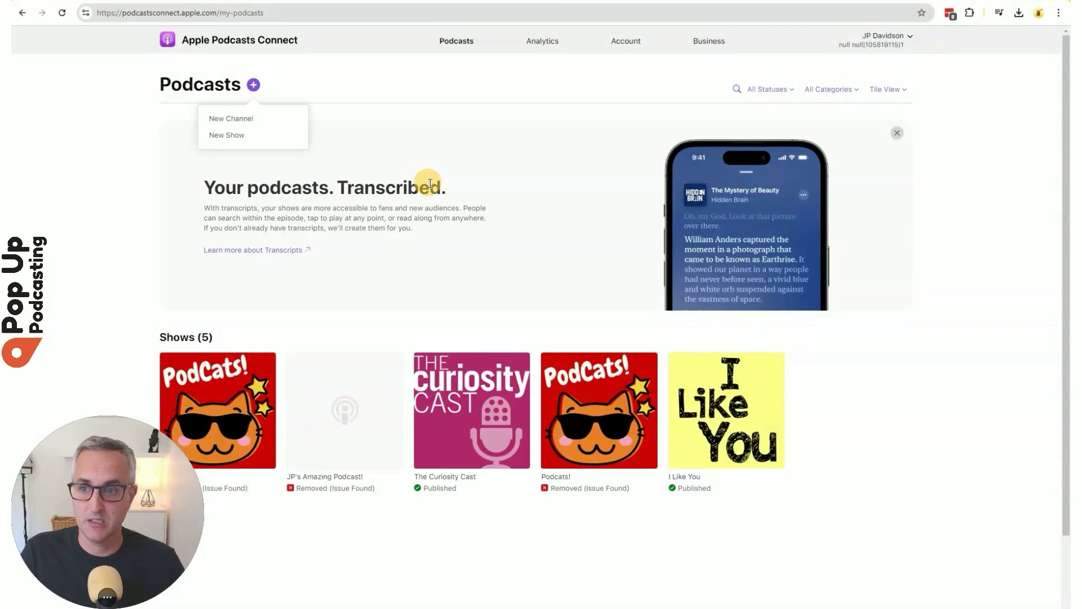
left_click(244, 137)
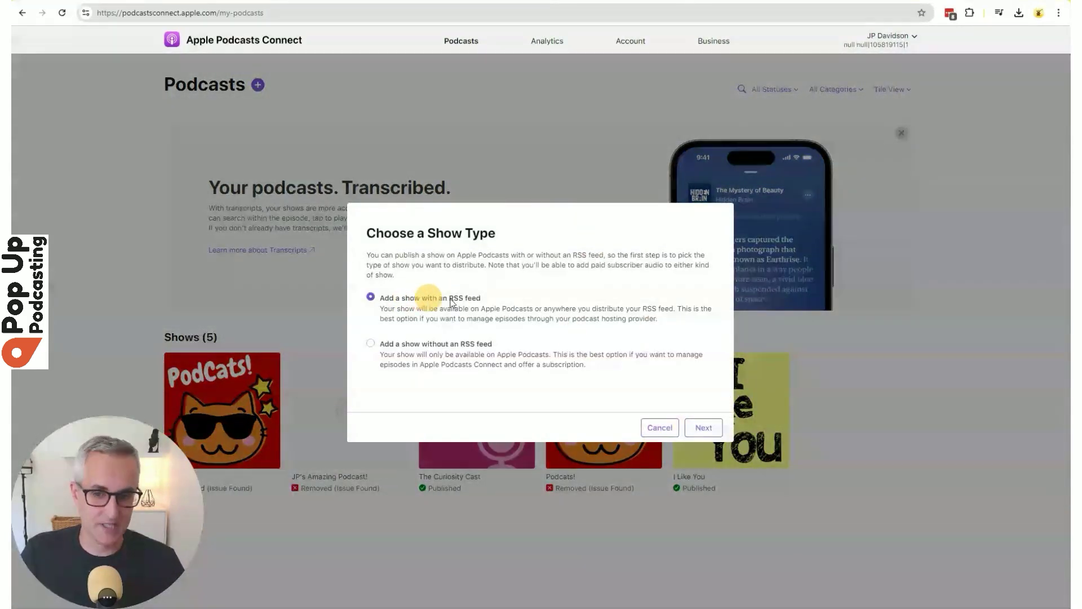
left_click(714, 430)
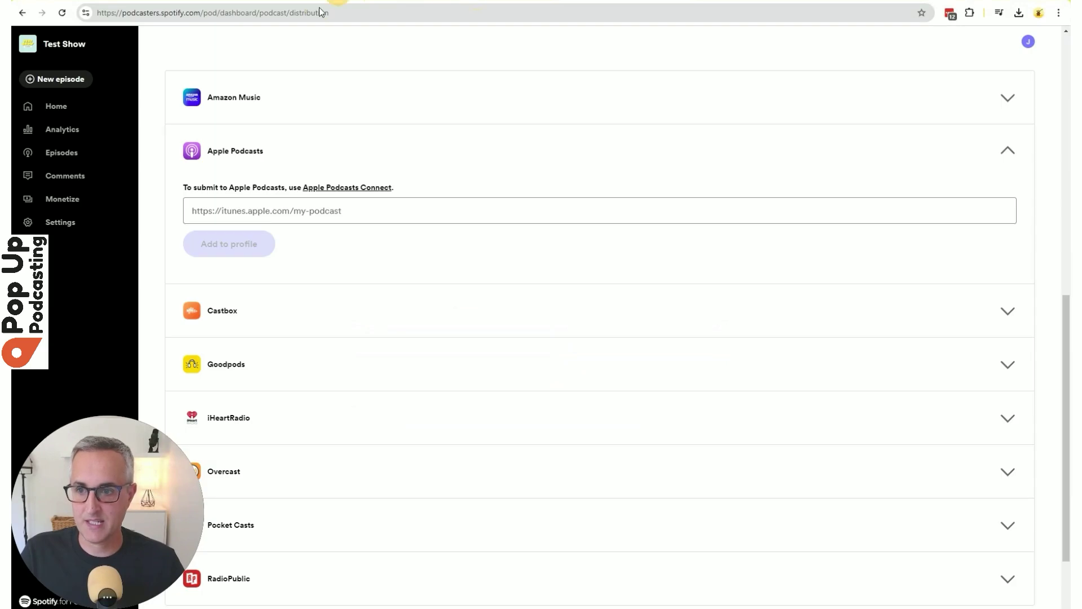
scroll(394, 201, "up", 5)
left_click(194, 209)
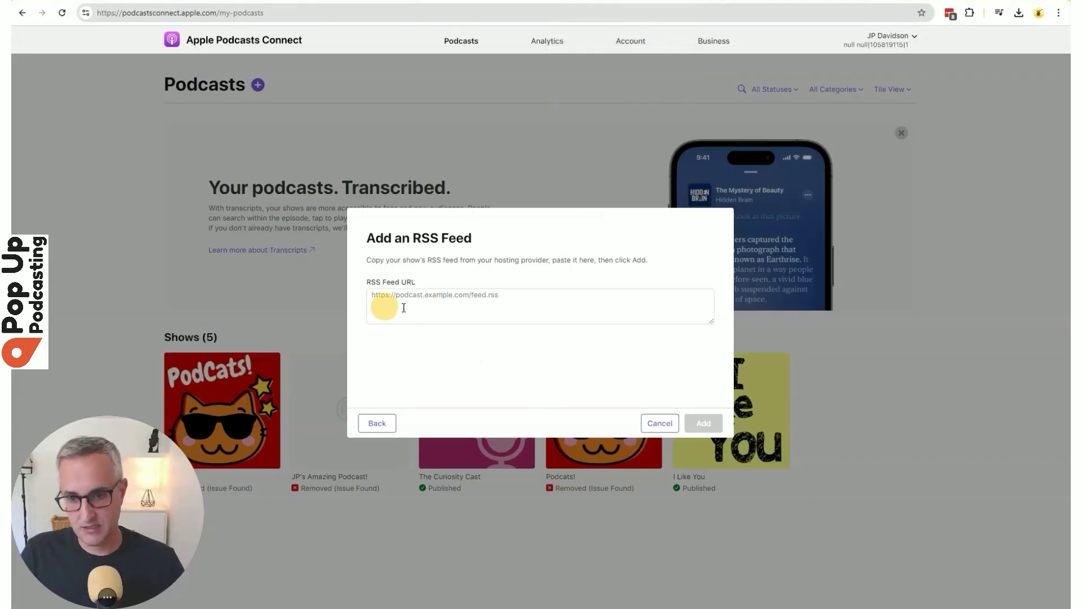
left_click(403, 308)
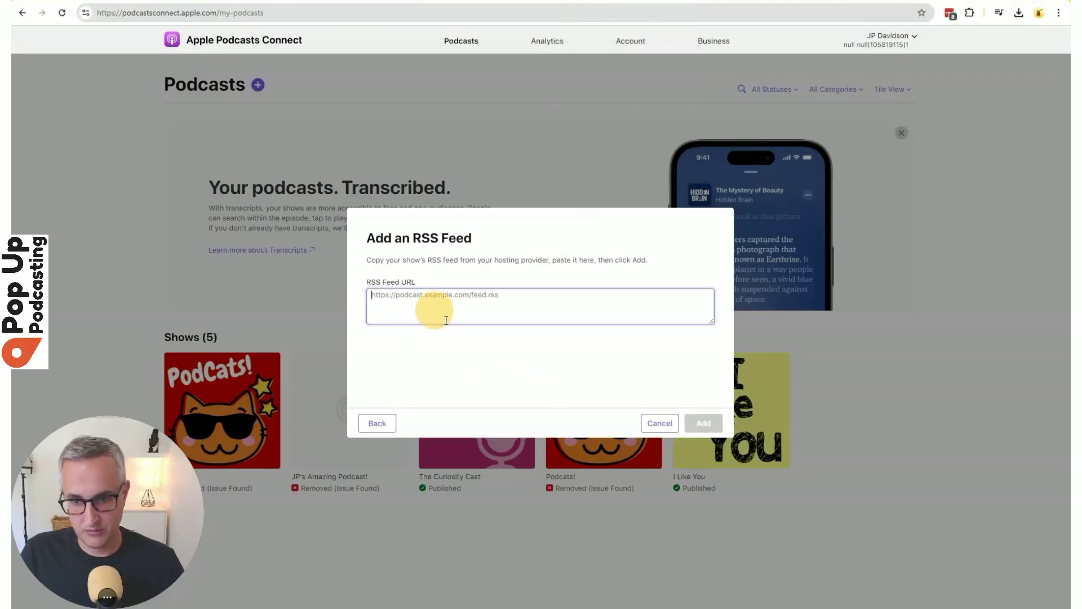
key("ctrl+v")
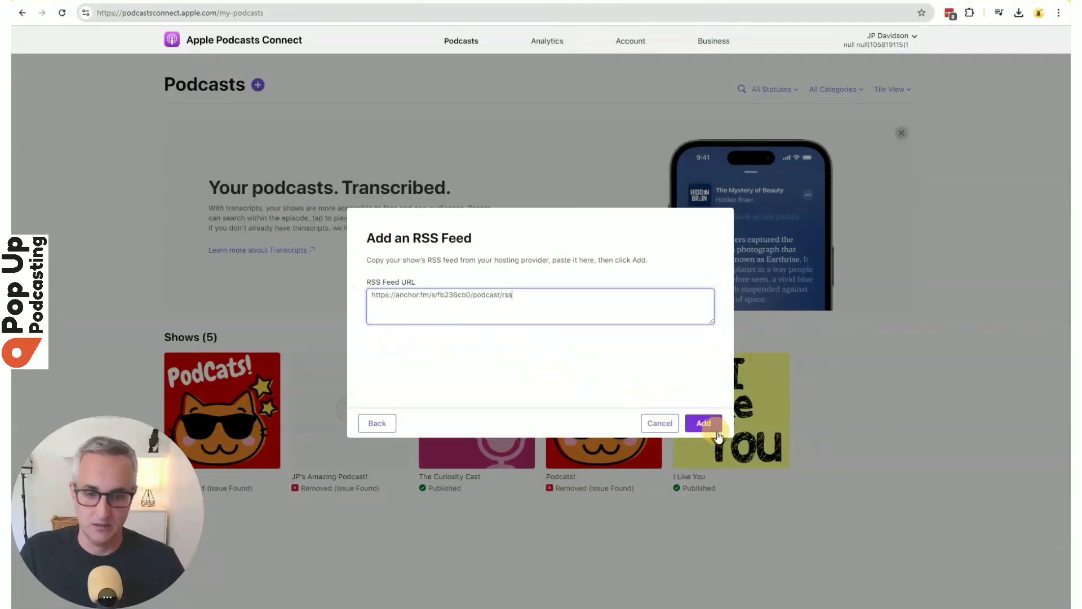
left_click(703, 424)
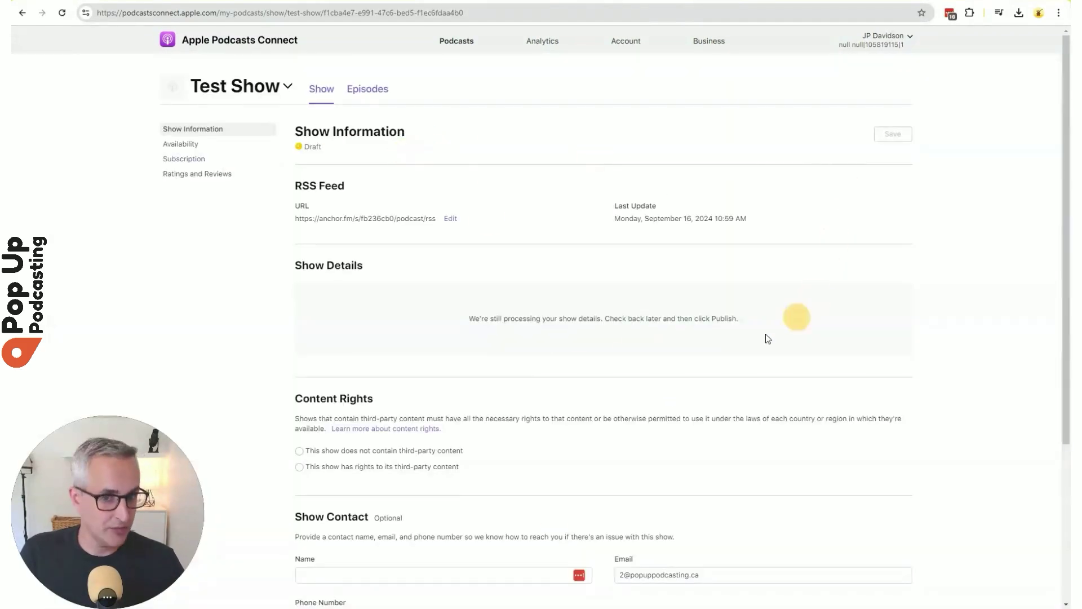
Enter the show contact's name and phone number, and declare the show has no third-party content.
scroll(679, 377, "down", 2)
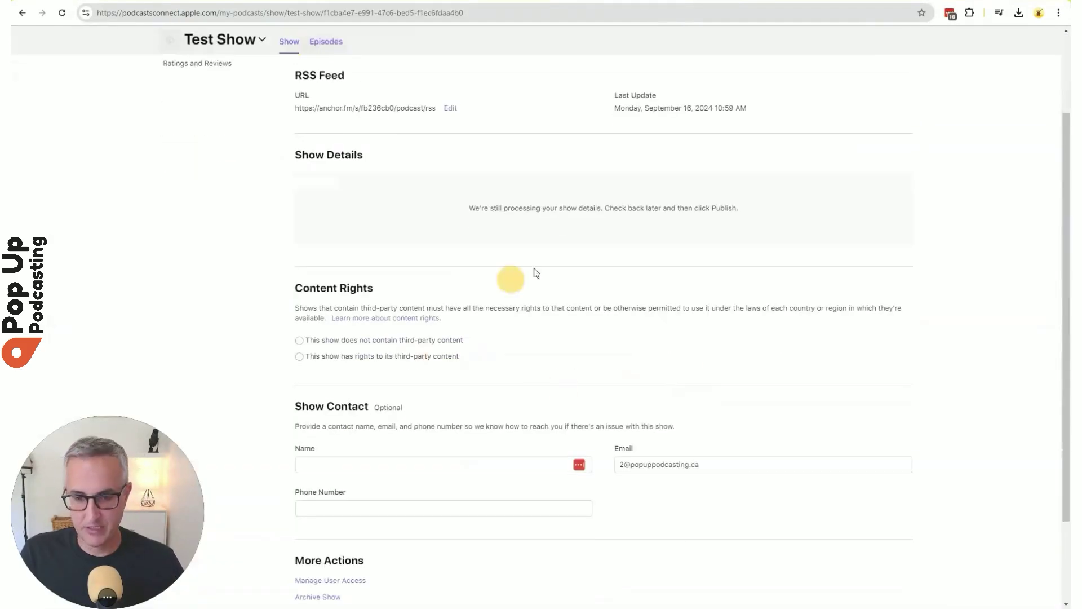
scroll(688, 282, "down", 2)
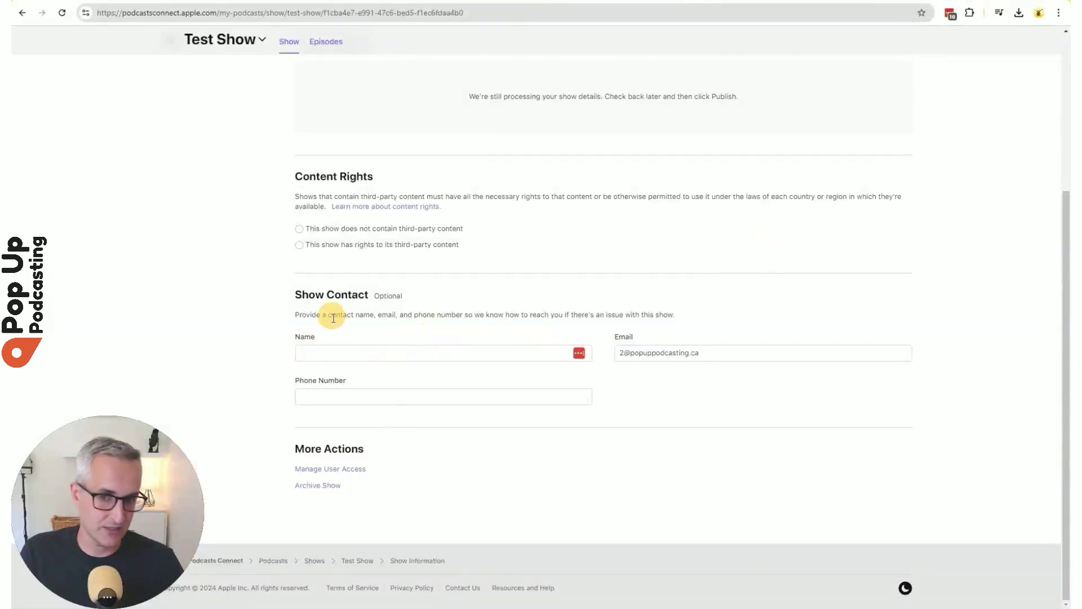
left_click(345, 354)
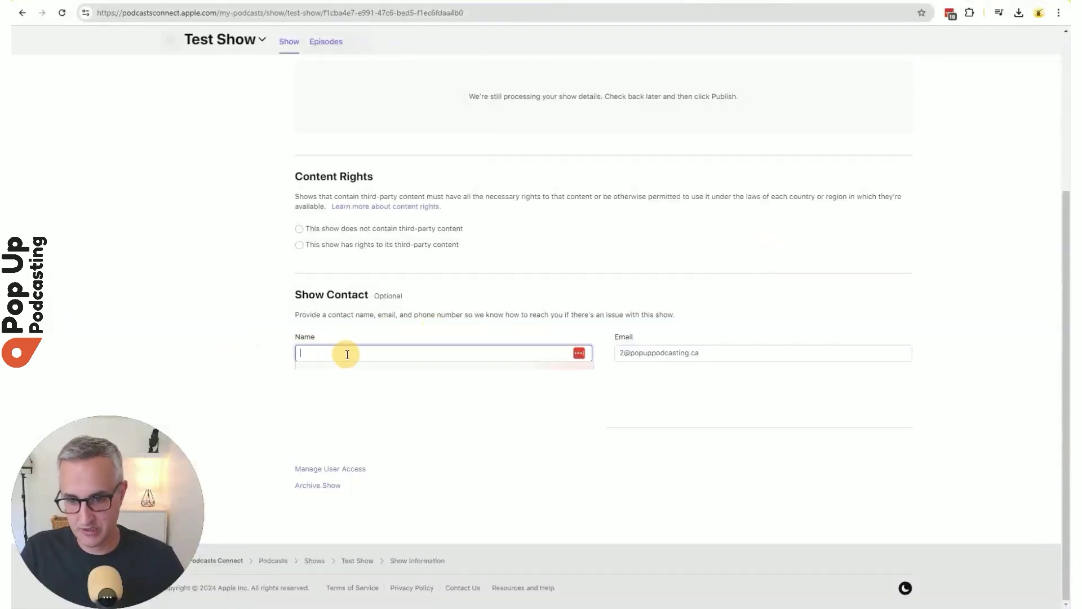
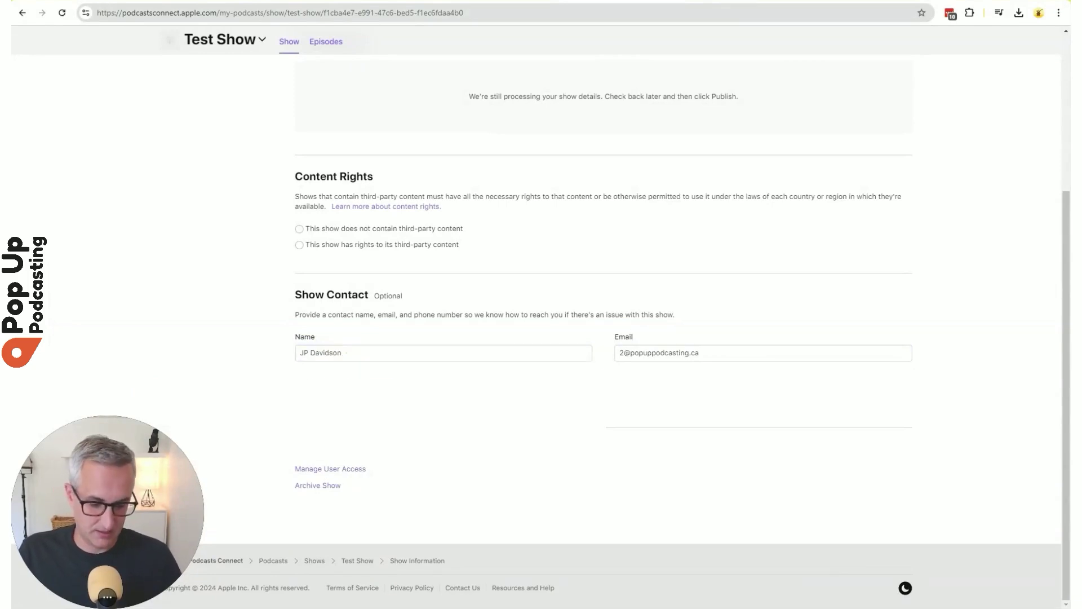
left_click(383, 394)
scroll(988, 228, "up", 4)
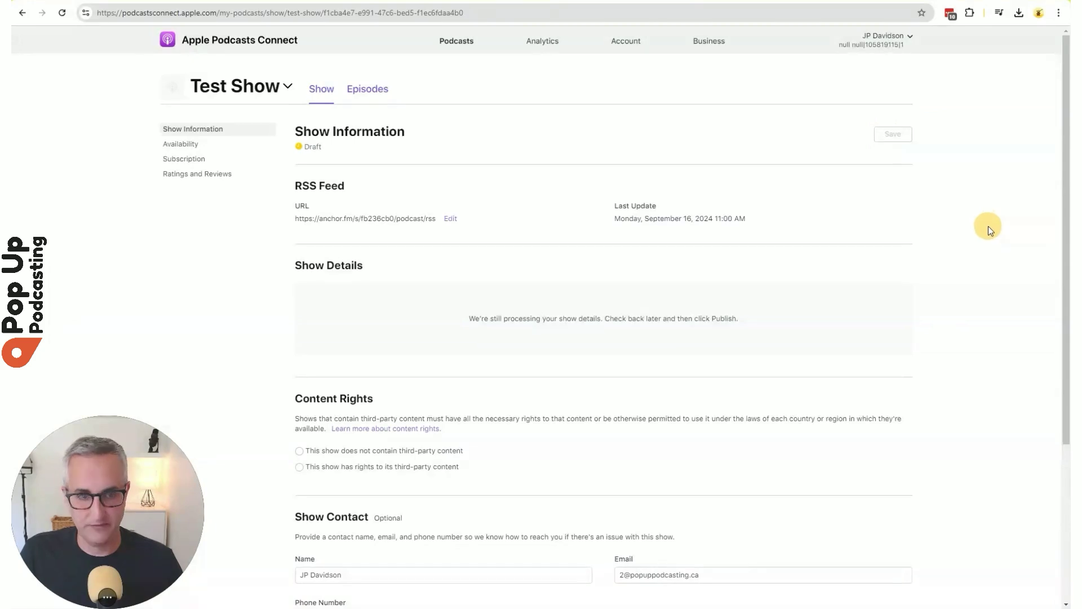
left_click(300, 227)
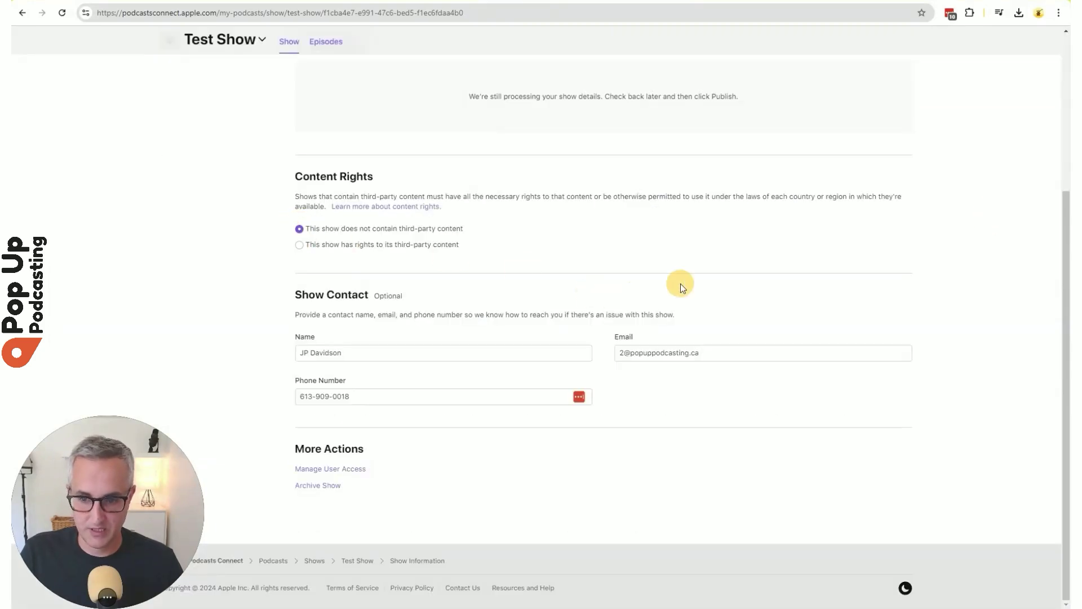
Reload the Test Show page to check its processing status, then switch back to Spotify for Podcasters.
scroll(727, 429, "up", 2)
scroll(732, 416, "up", 3)
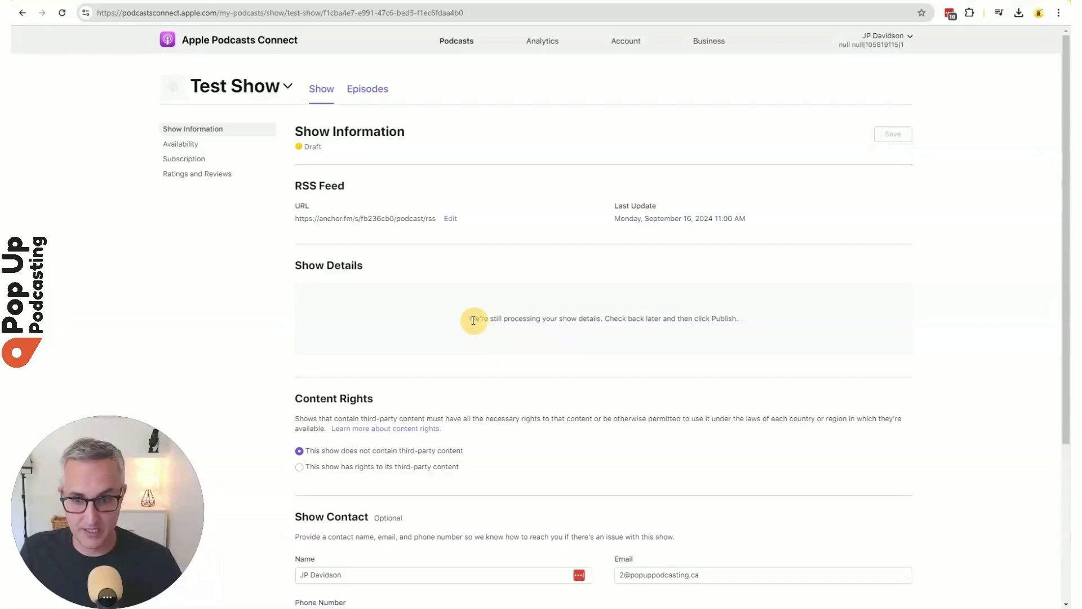
left_click_drag(466, 318, 887, 310)
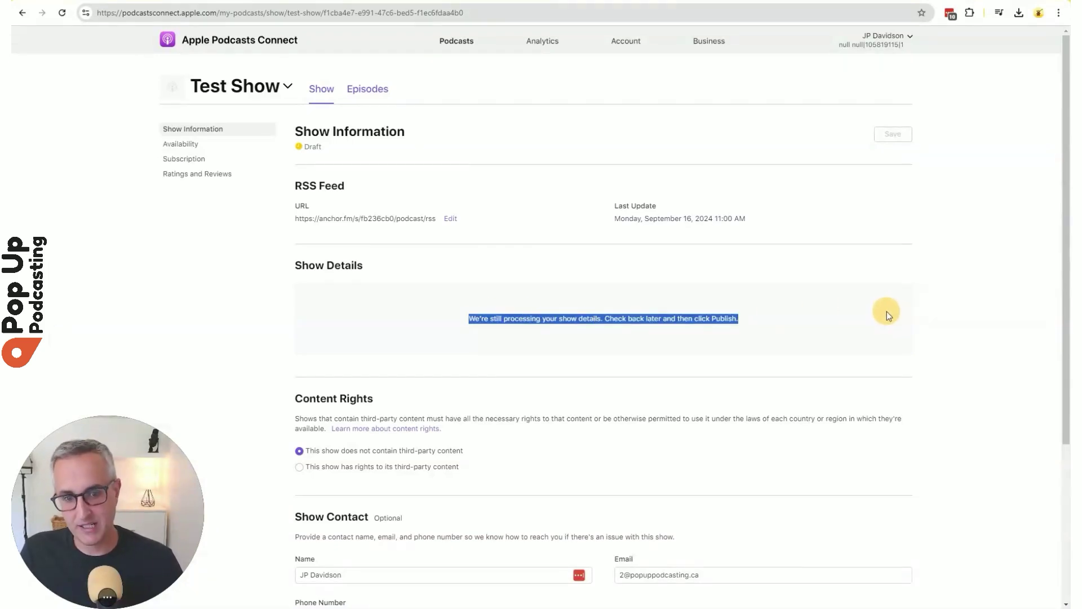
left_click(823, 314)
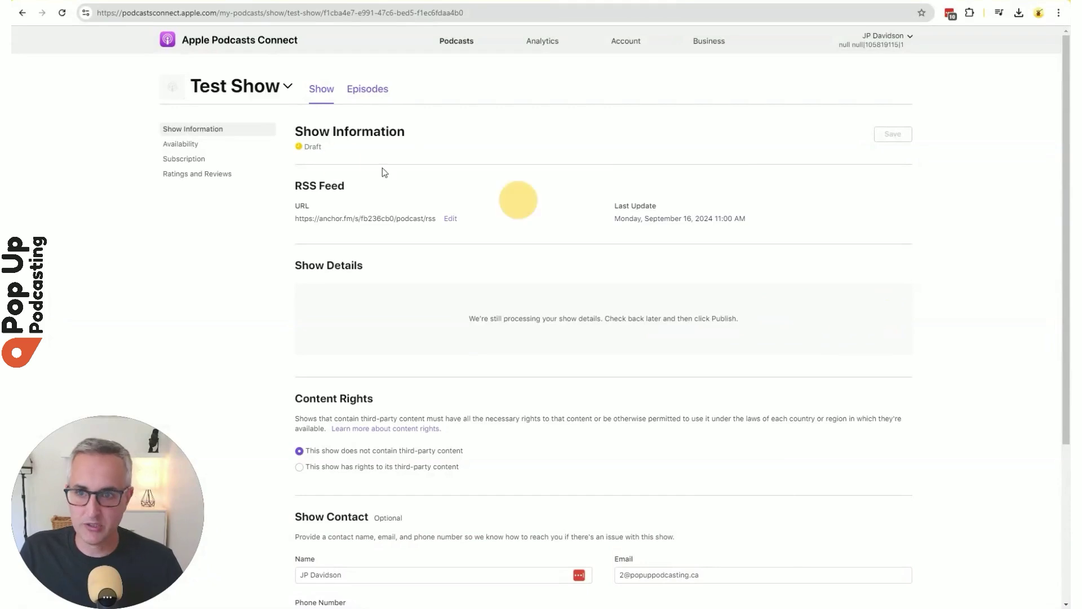
key("ctrl+r")
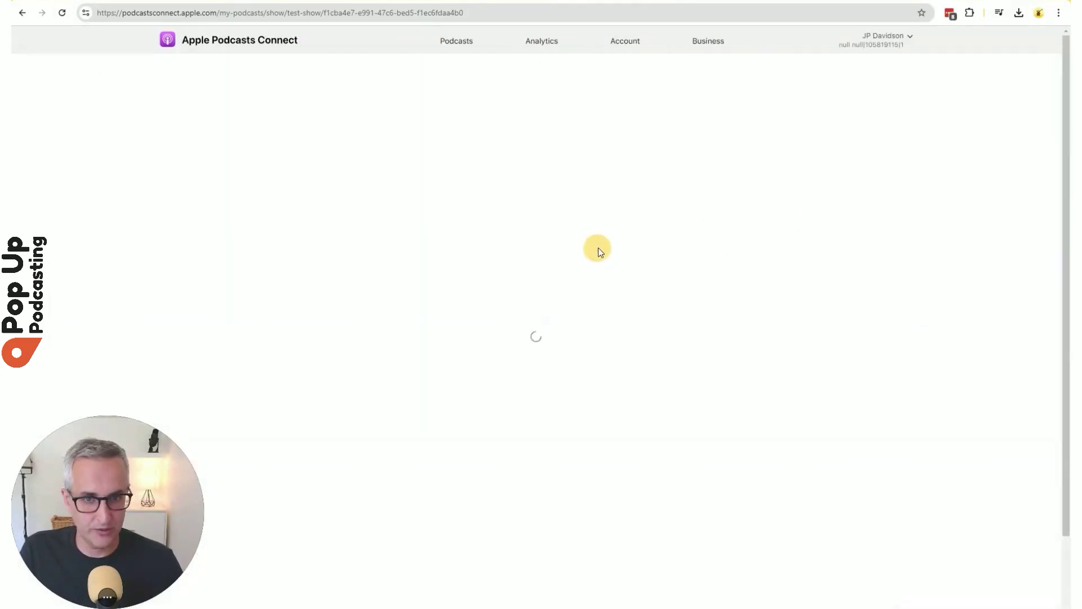
scroll(719, 204, "down", 4)
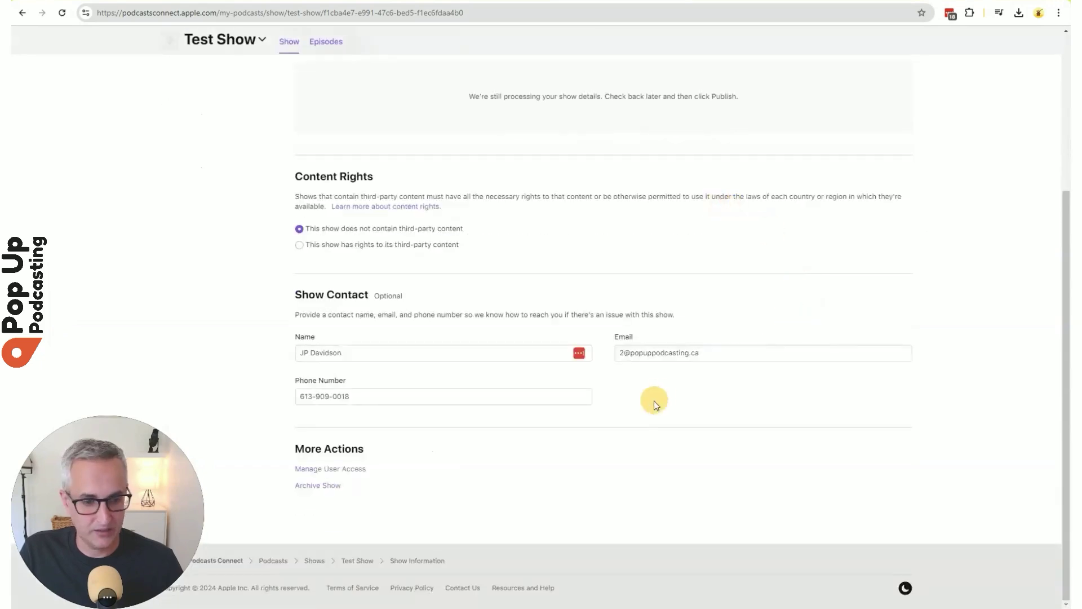
scroll(654, 401, "up", 4)
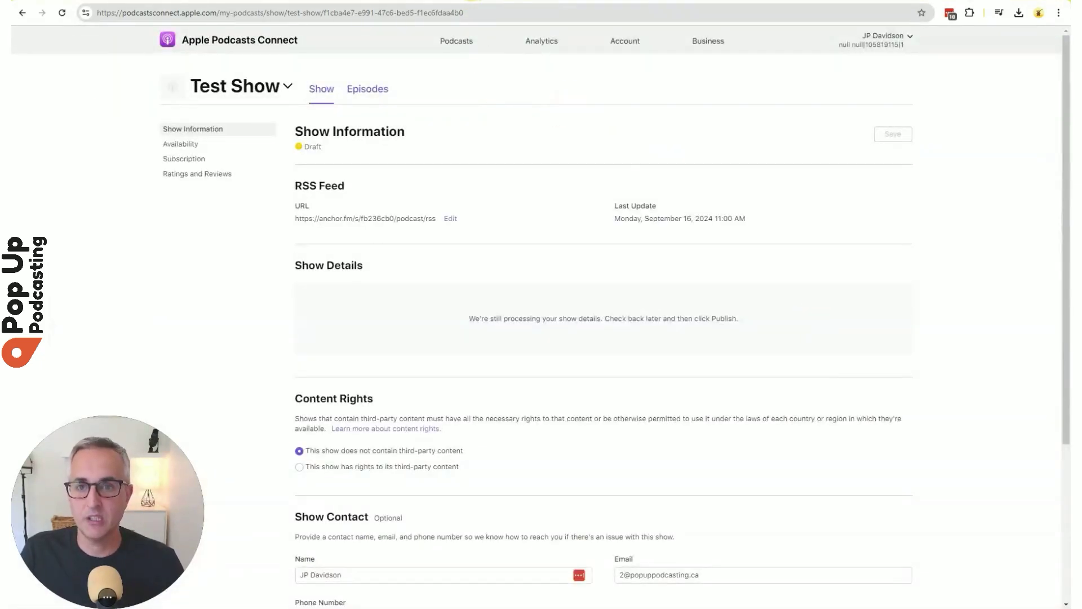
key("ctrl+Tab")
Scroll back to the top of the page on the way to YouTube's home page.
scroll(909, 386, "up", 2)
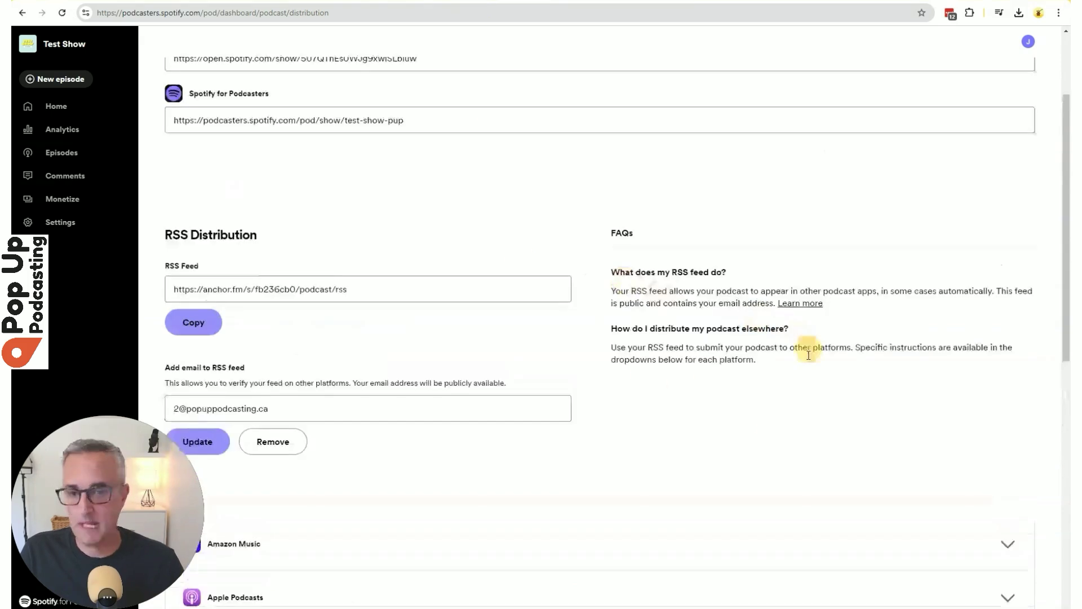
scroll(809, 355, "up", 3)
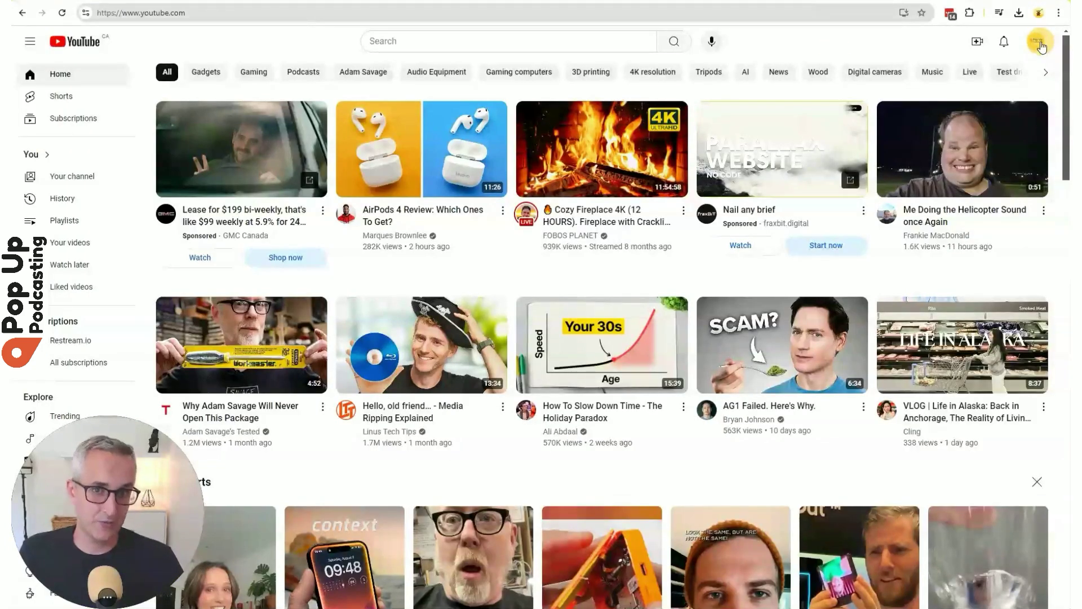
Go to YouTube Studio from the account avatar menu.
left_click(1040, 44)
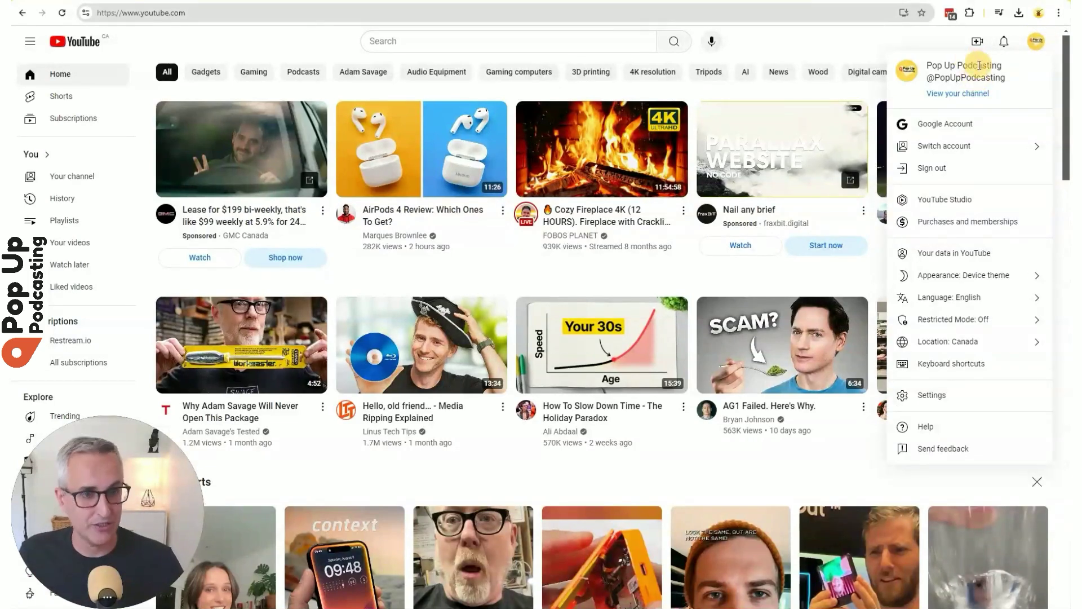
left_click(1040, 42)
left_click(1040, 45)
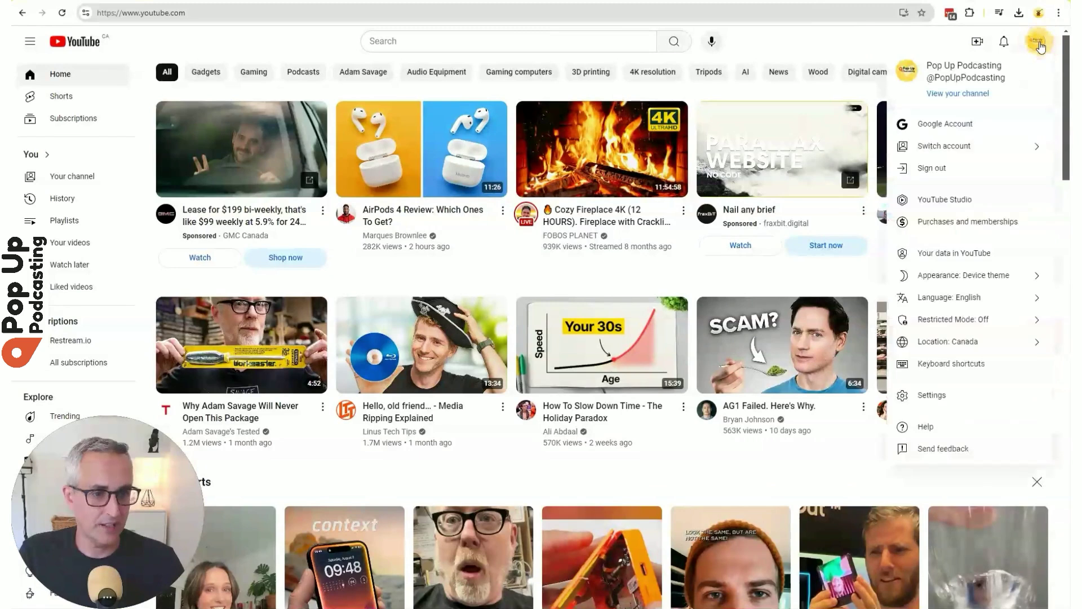
left_click(1007, 192)
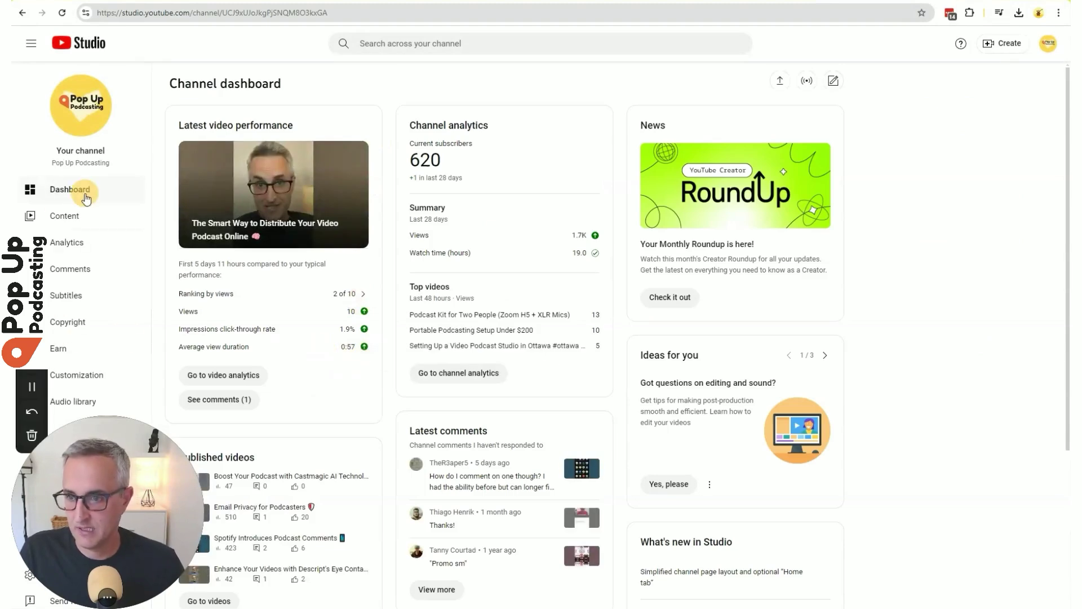
Show the channel's four playlists under Content, opening and dismissing the Shorts playlist options.
left_click(79, 220)
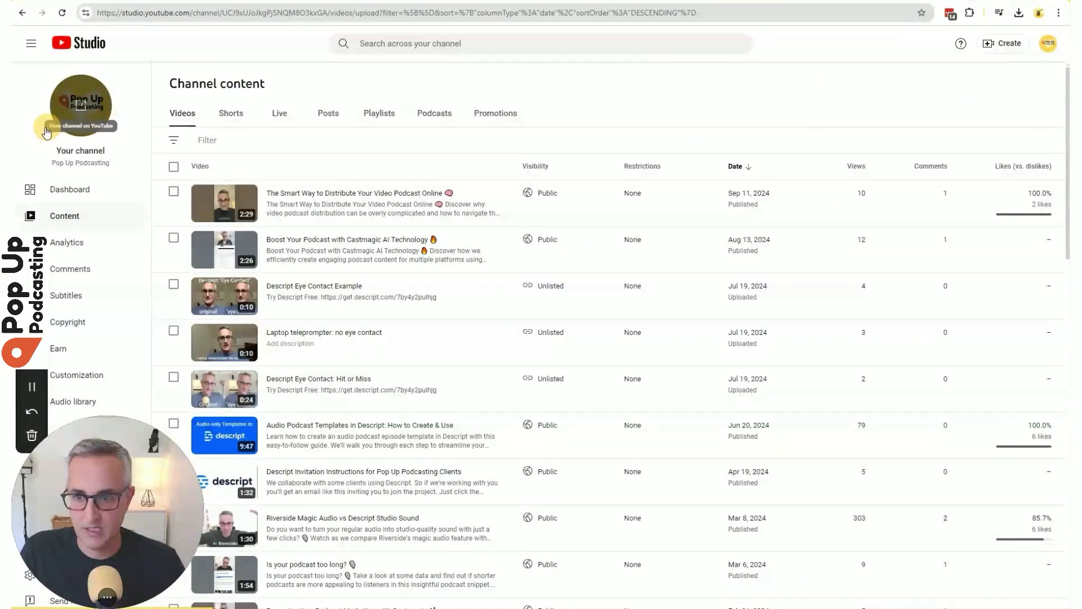
left_click(434, 118)
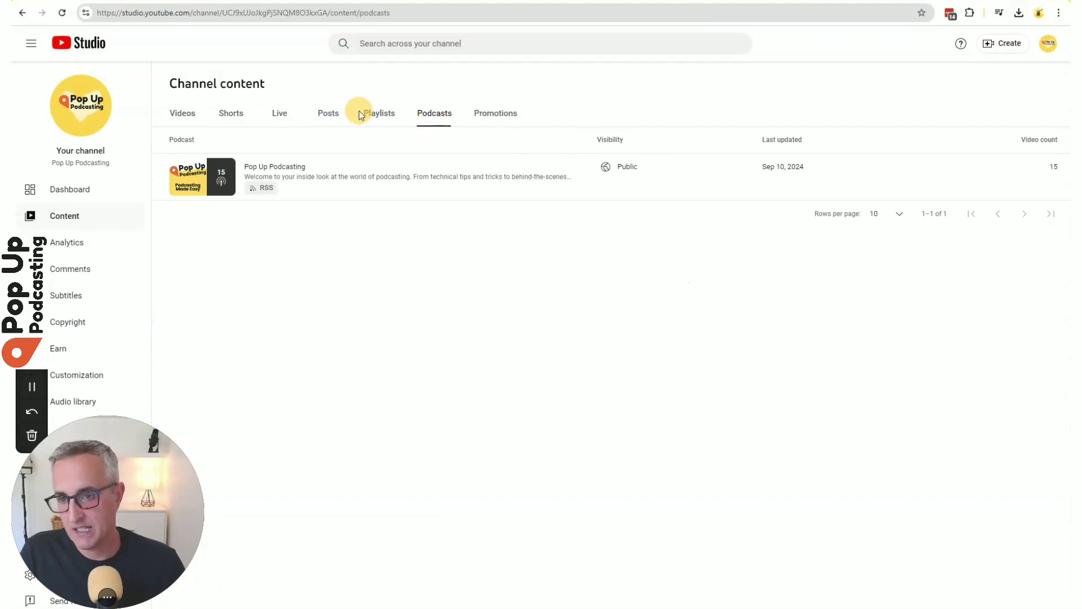
mouse_move(450, 197)
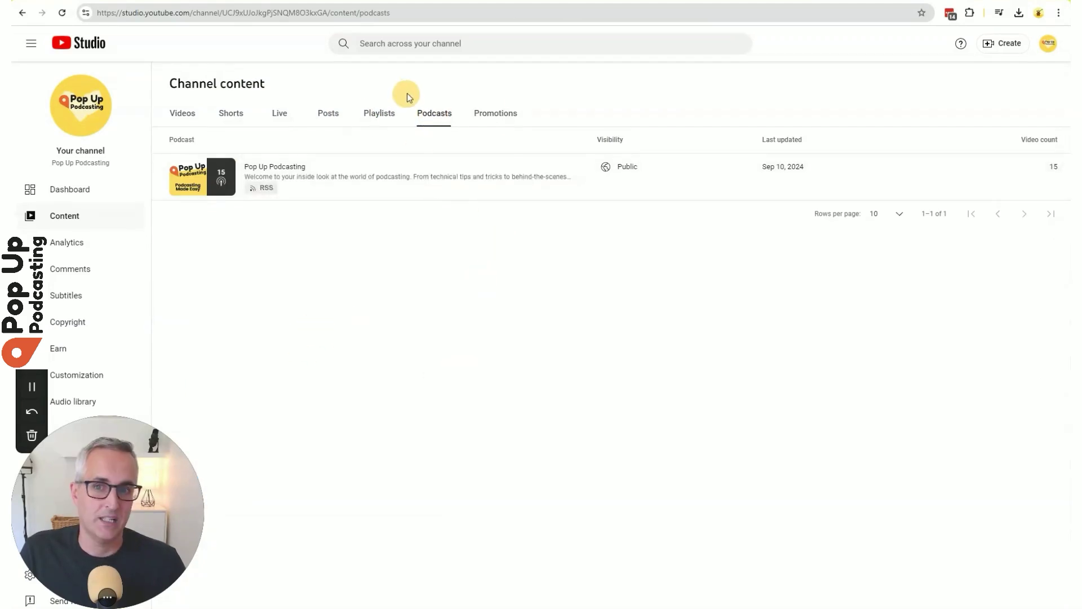
left_click(376, 117)
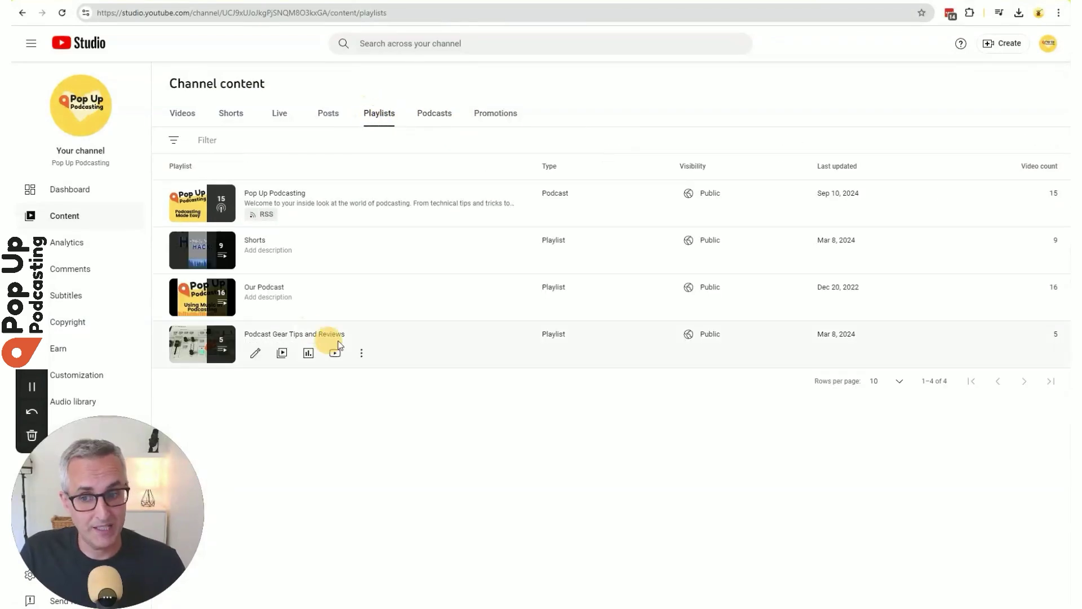
mouse_move(346, 225)
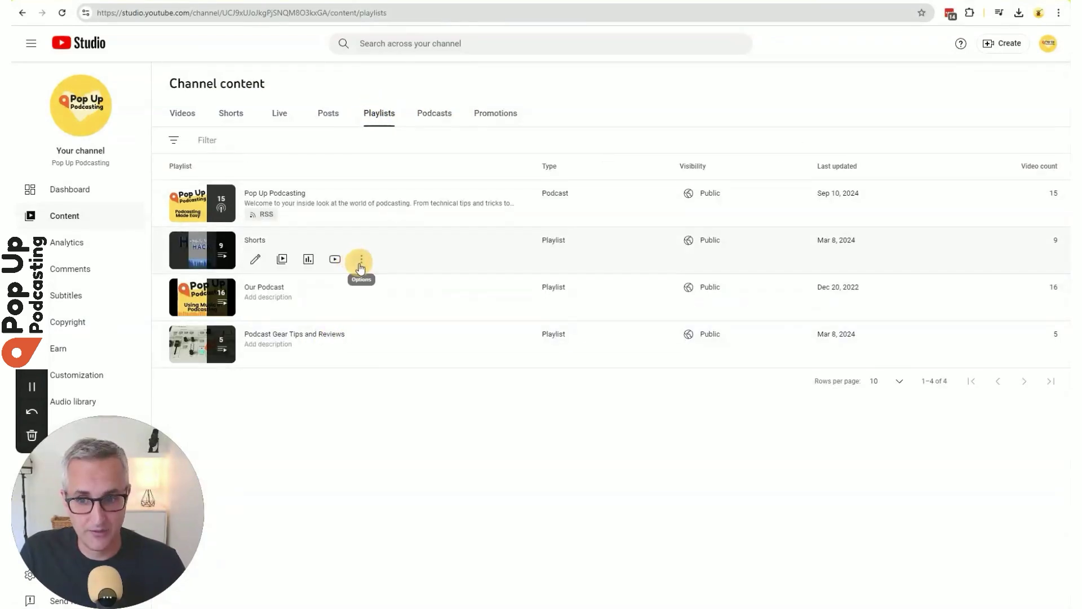
left_click(363, 260)
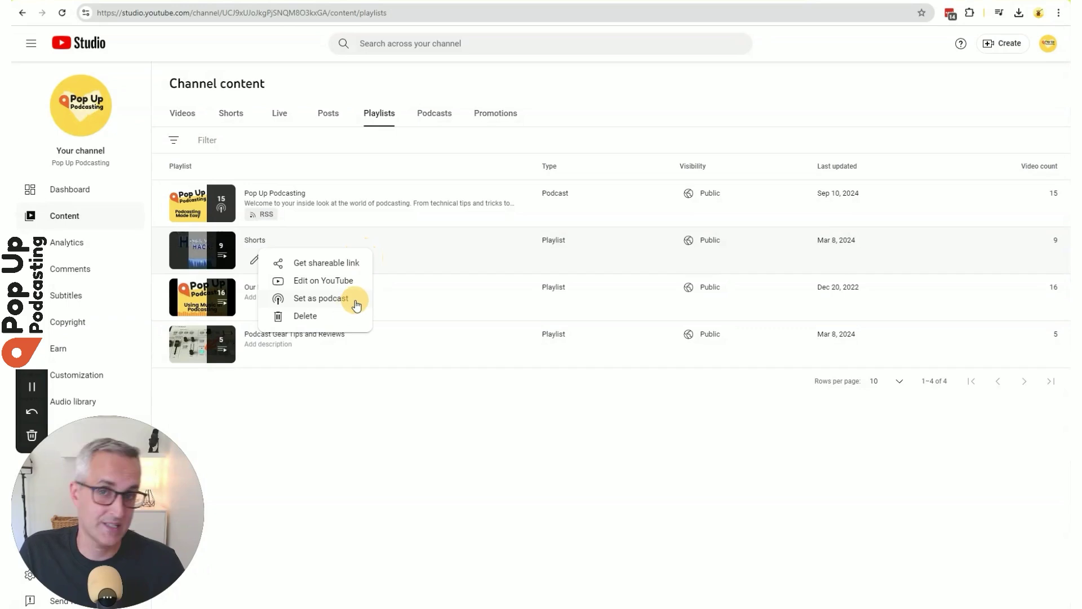
left_click(476, 438)
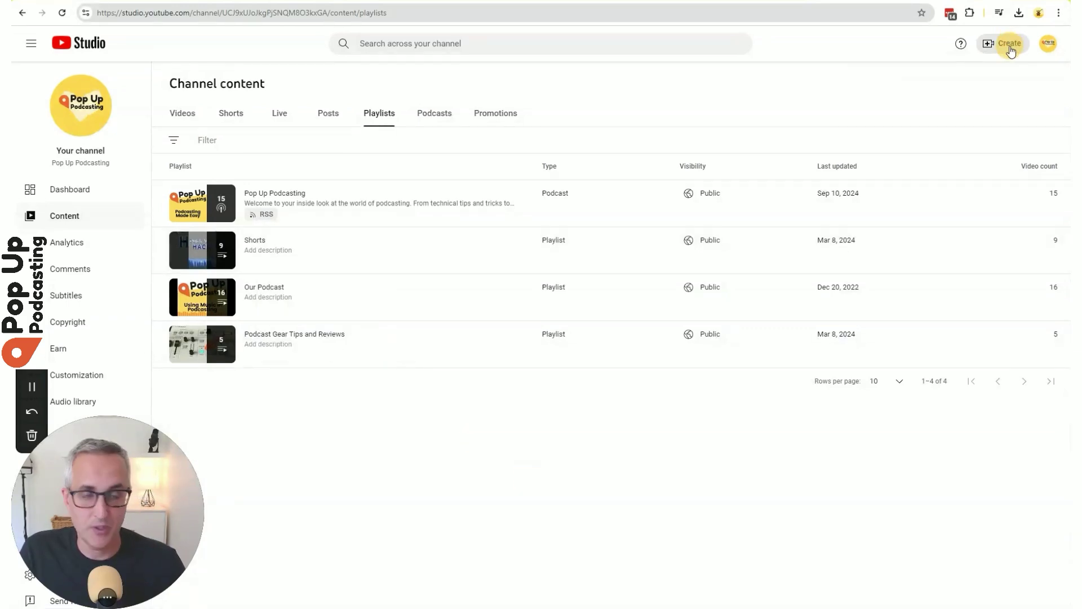
Start a brand-new podcast and set Test Show.png as its thumbnail.
left_click(1010, 45)
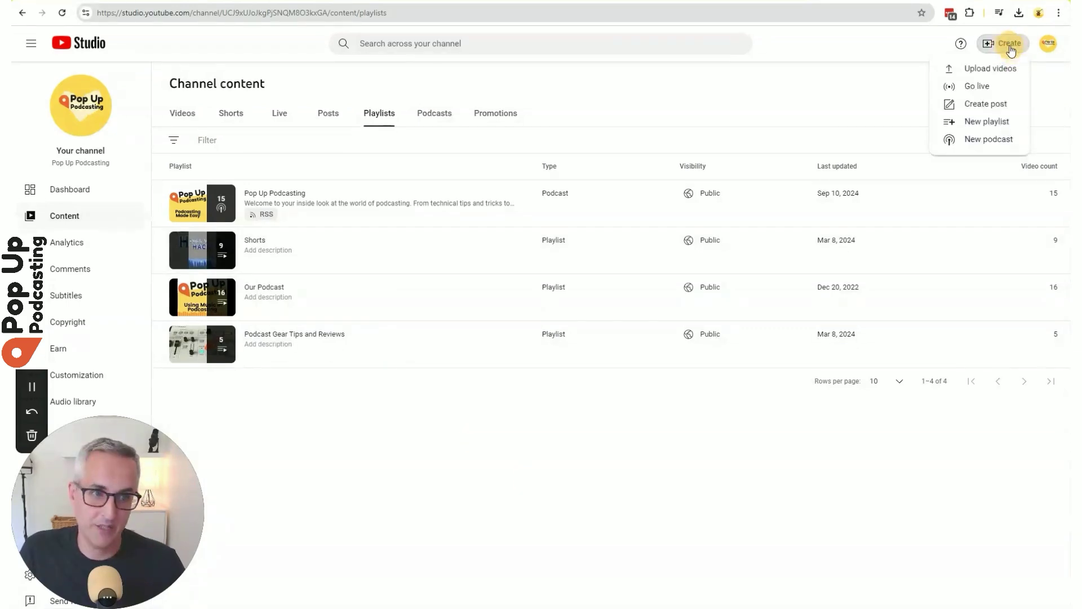
left_click(1014, 140)
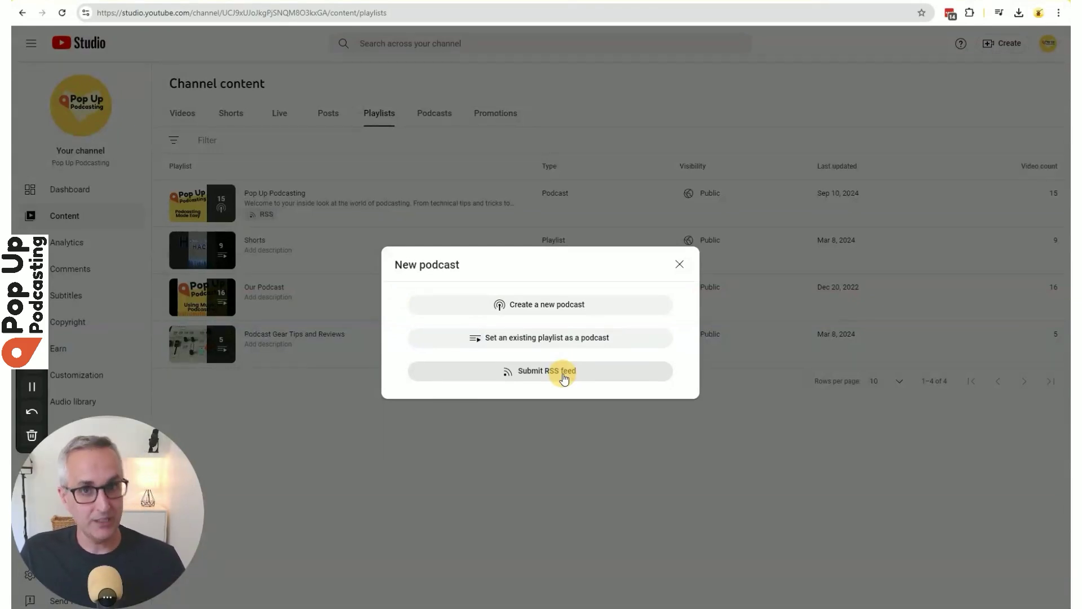
left_click(609, 304)
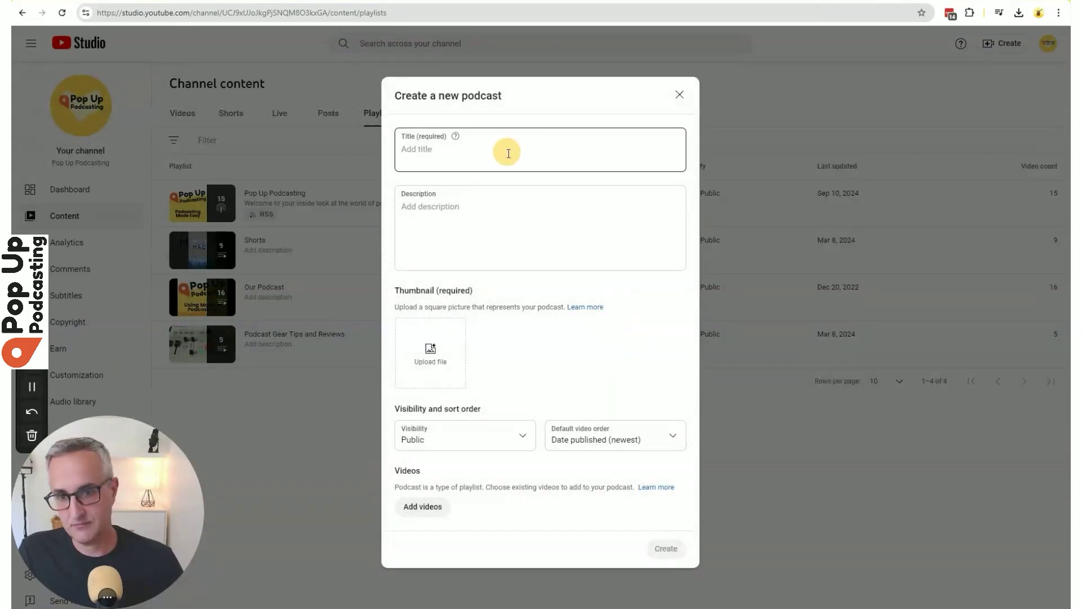
left_click(421, 342)
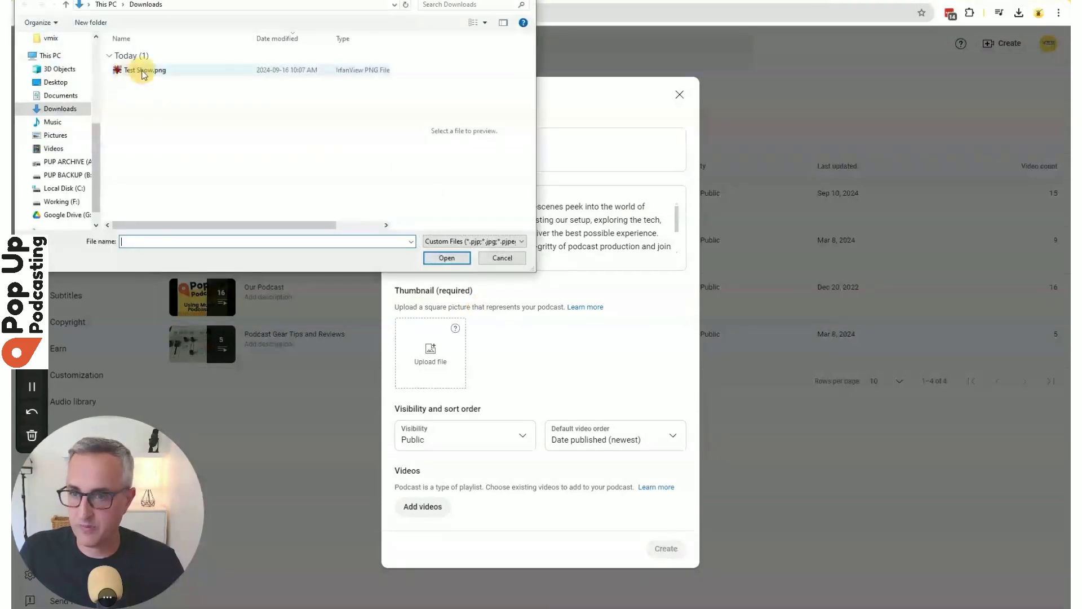
left_click(143, 71)
left_click(437, 259)
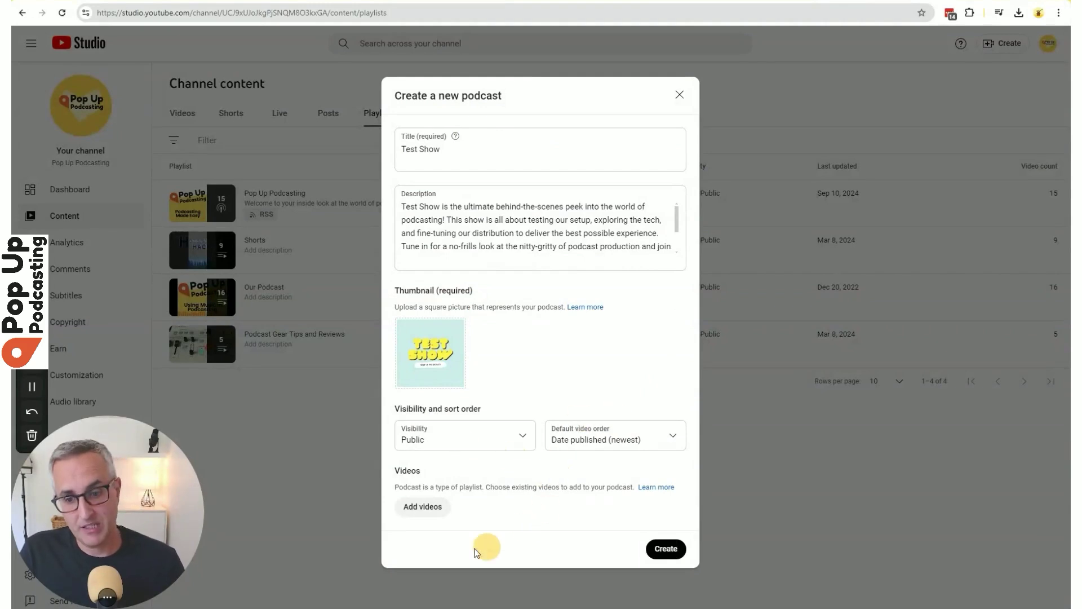
Skip adding existing videos and create the Test Show podcast.
left_click(420, 507)
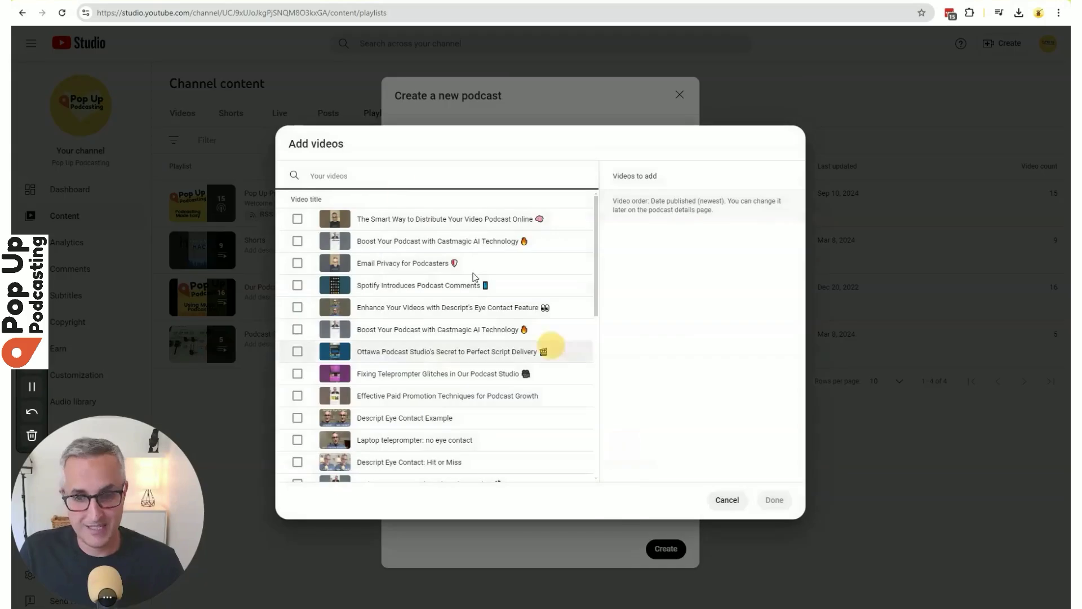
scroll(439, 316, "down", 7)
scroll(447, 338, "up", 7)
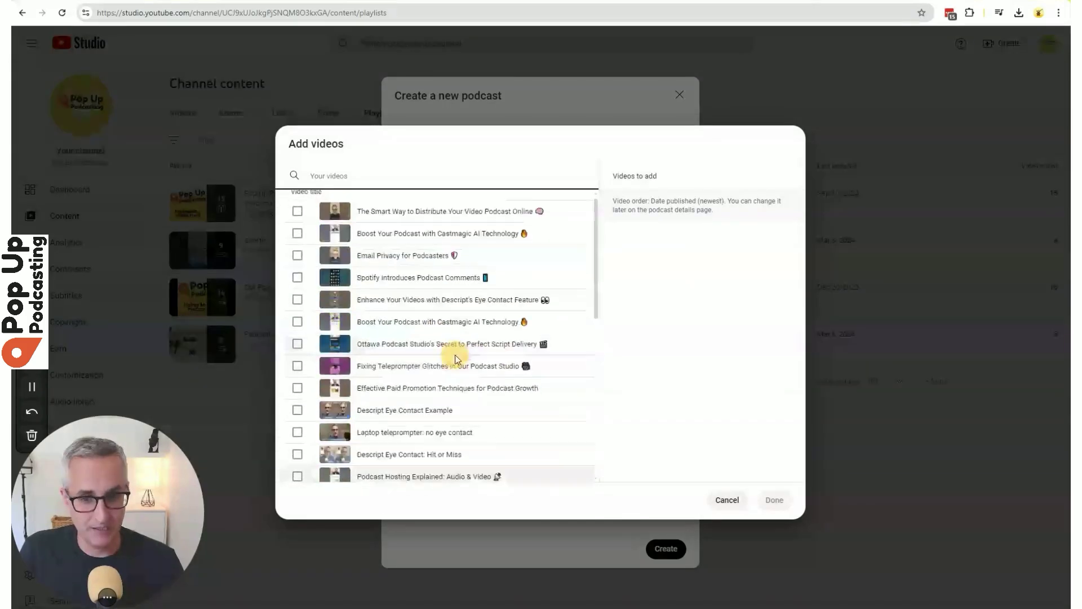
left_click(727, 500)
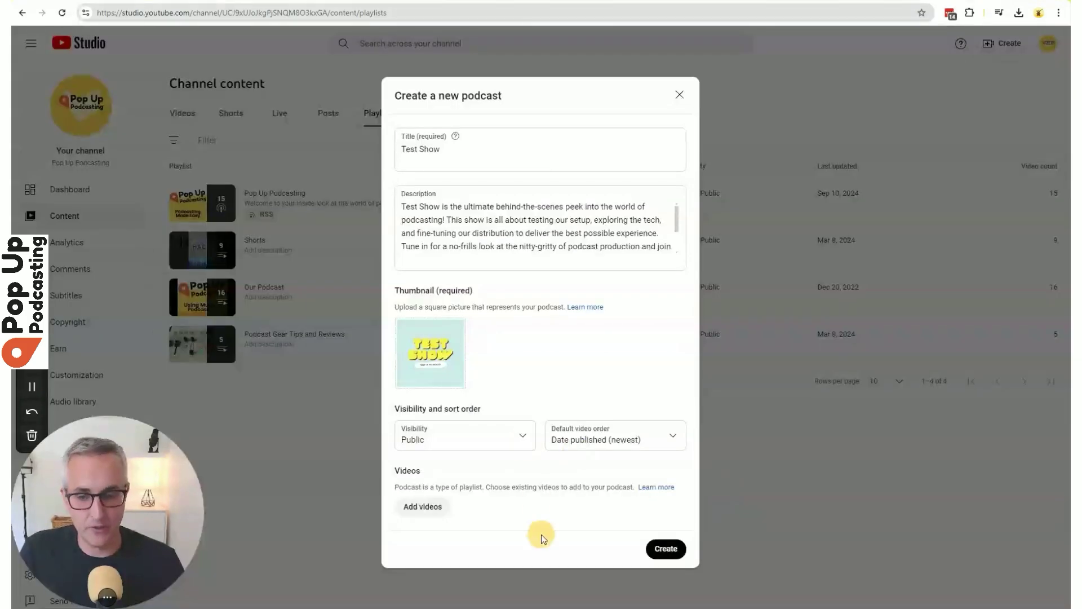
left_click(680, 553)
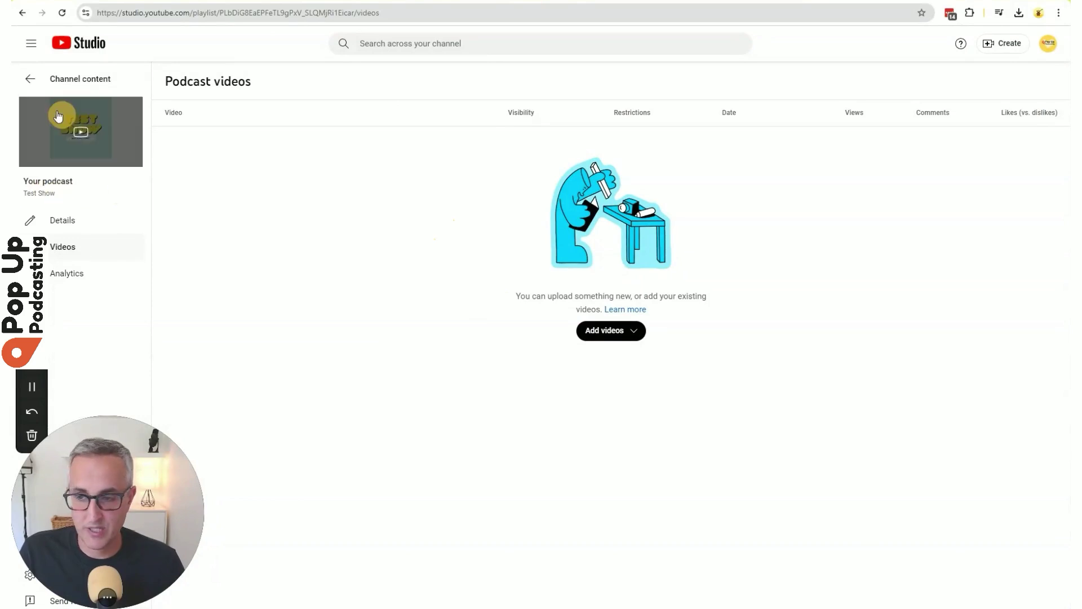
Upload Test Show Trailer F2.mp4 as a new video to the podcast.
left_click(608, 332)
left_click(677, 355)
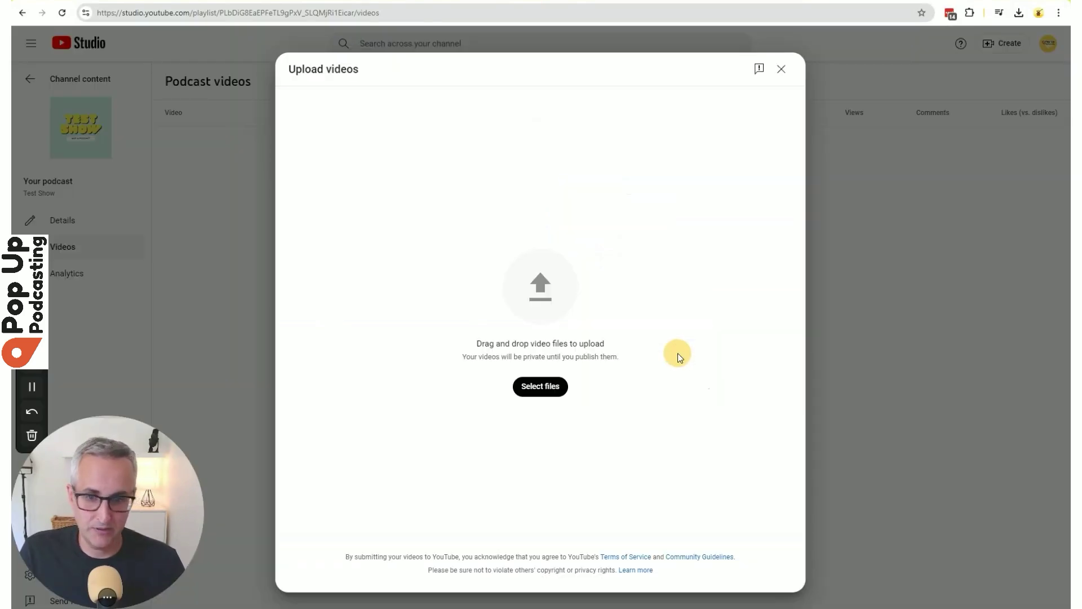
left_click(540, 389)
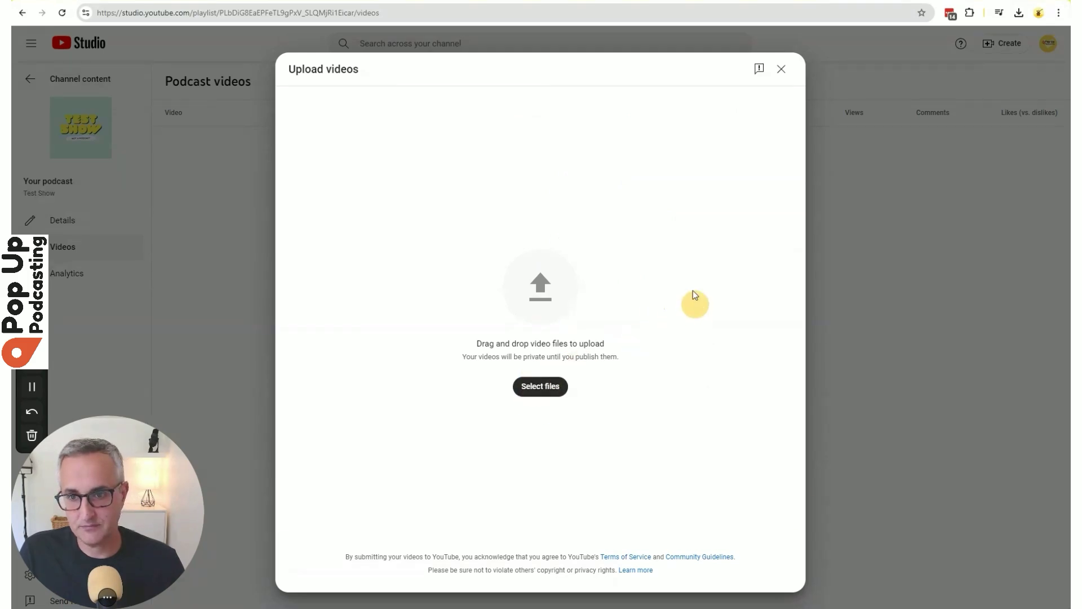
left_click(143, 74)
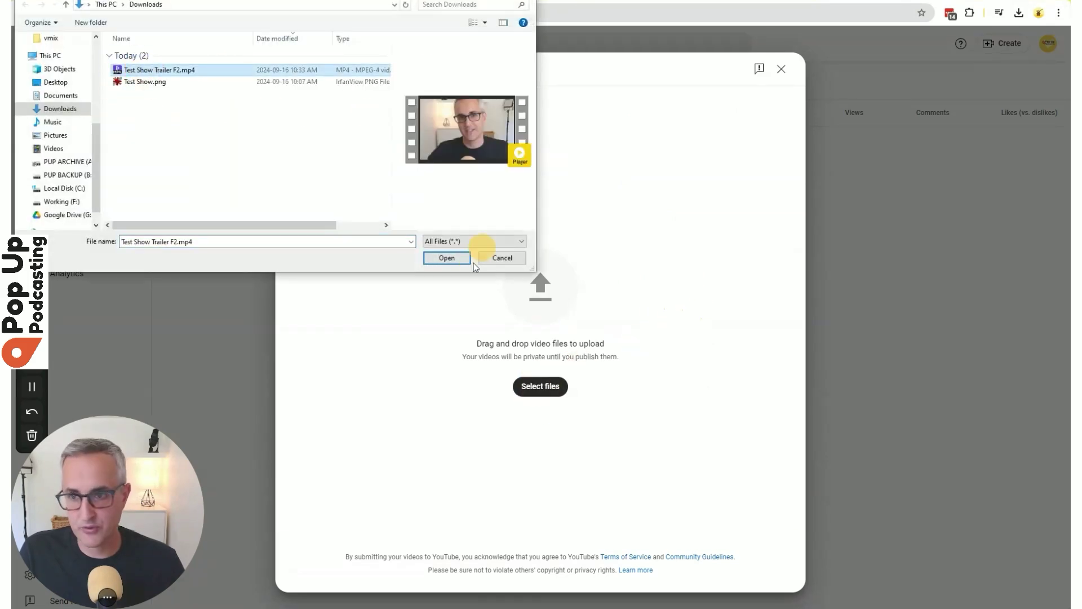
left_click(447, 258)
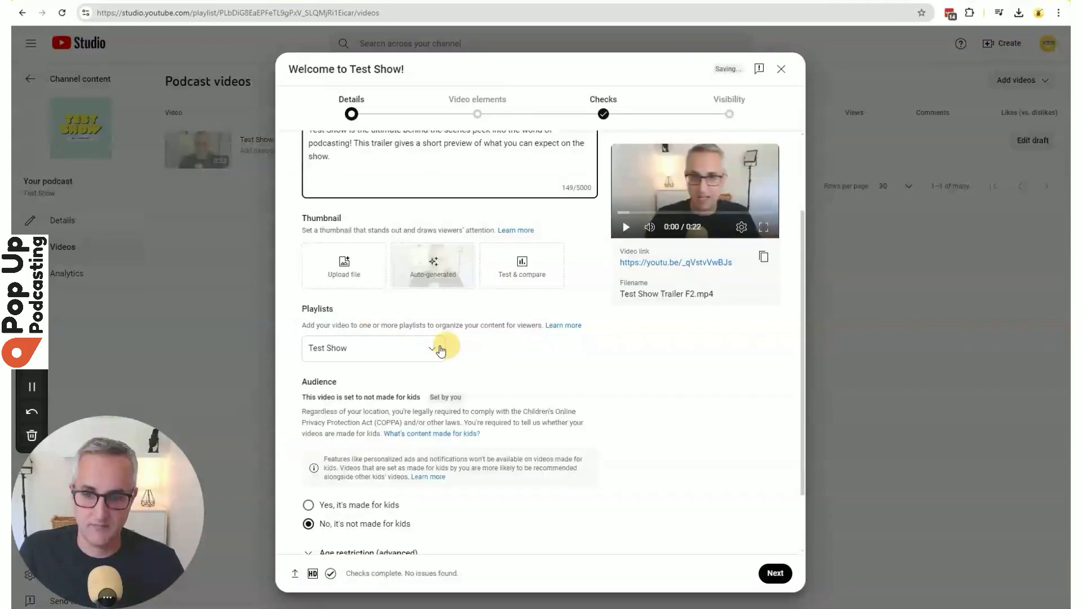
Keep the trailer in the Test Show playlist, pass the checks, and set visibility to Public.
left_click(434, 346)
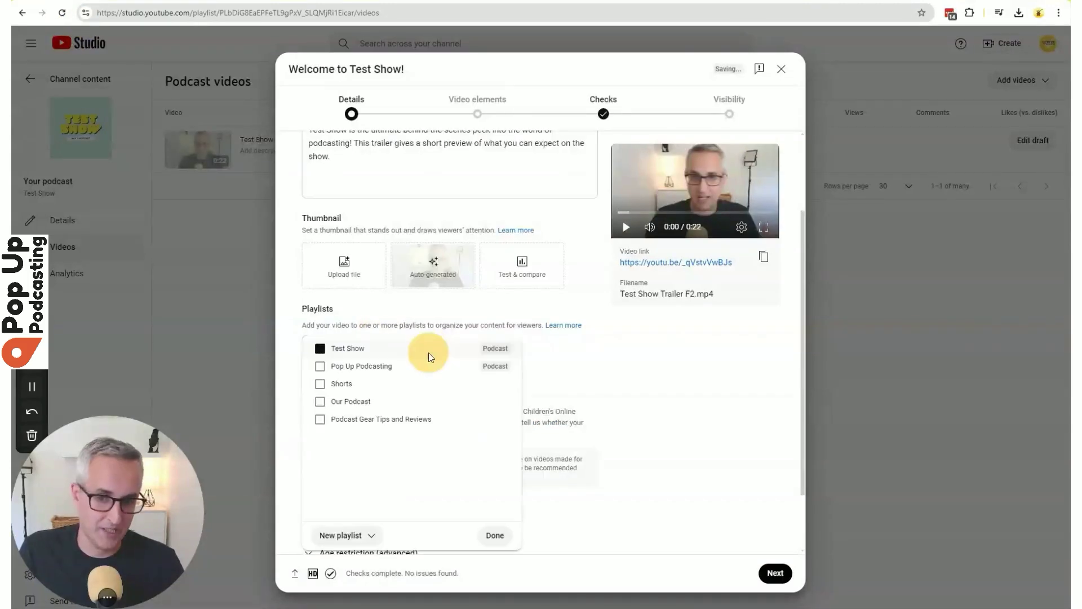
left_click(714, 406)
scroll(704, 460, "down", 2)
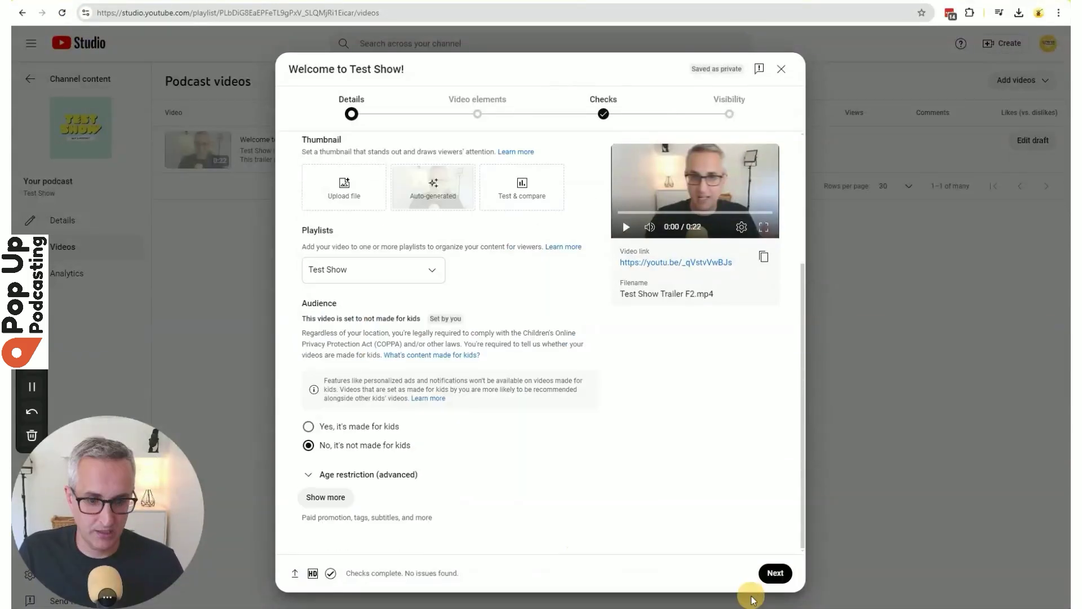
left_click(775, 573)
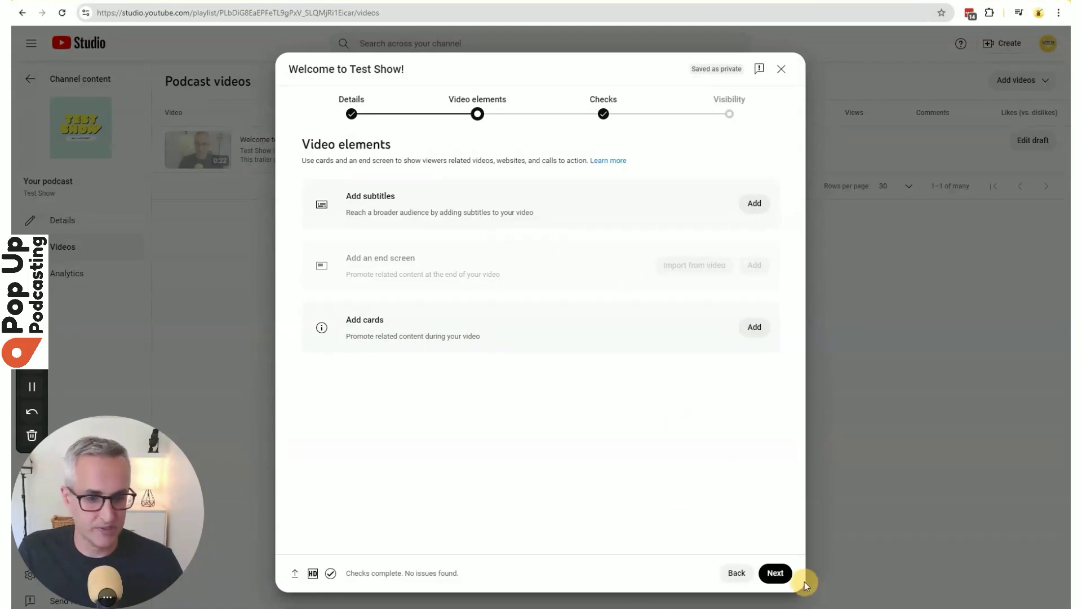
left_click(781, 574)
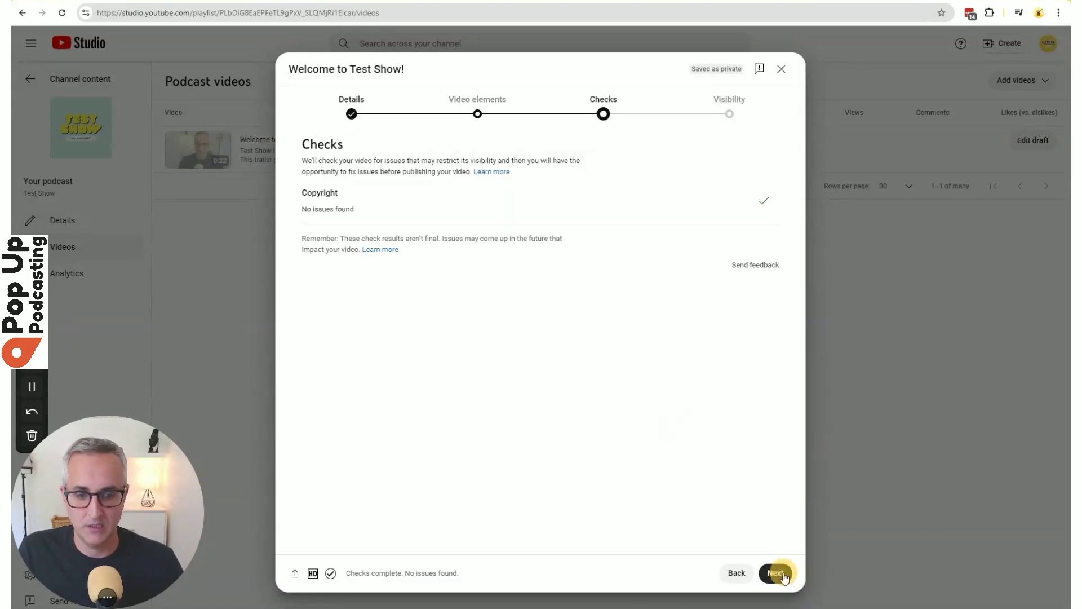
left_click(778, 574)
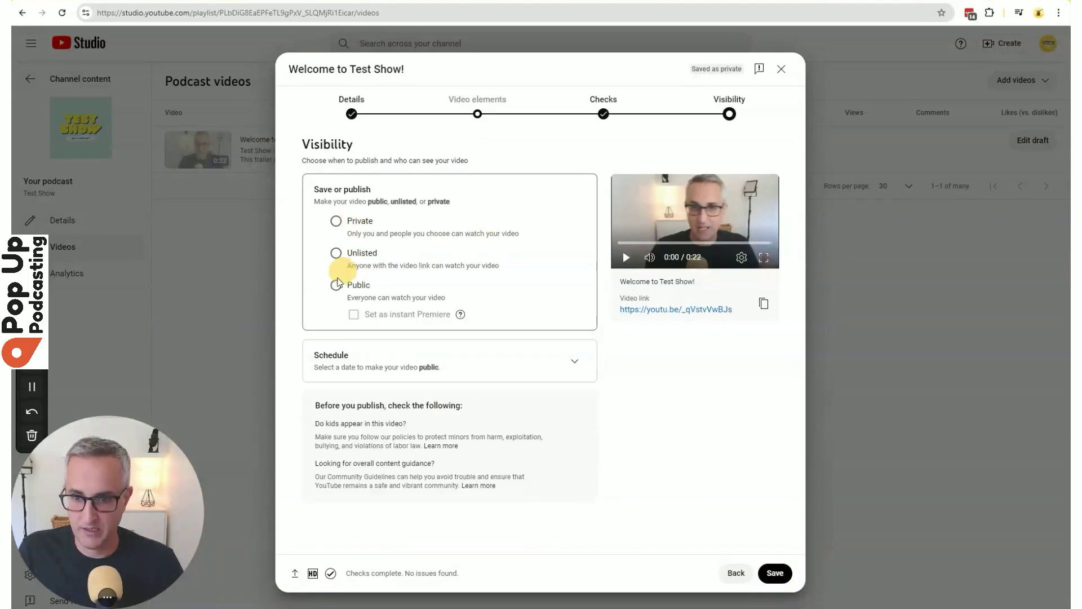
left_click(336, 286)
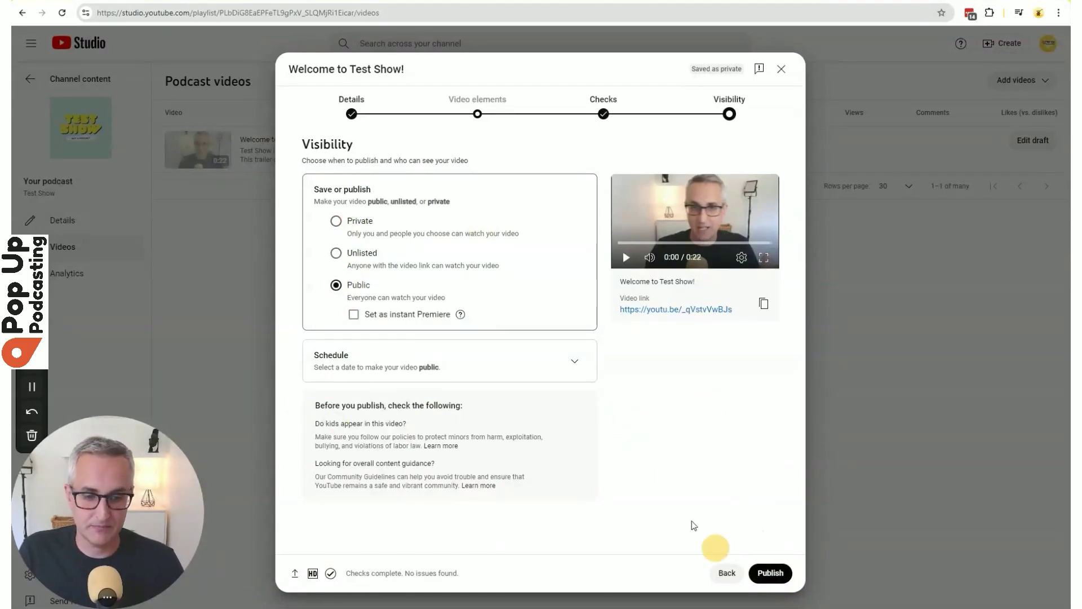
Publish 'Welcome to Test Show!' and close the Video published confirmation.
left_click(780, 574)
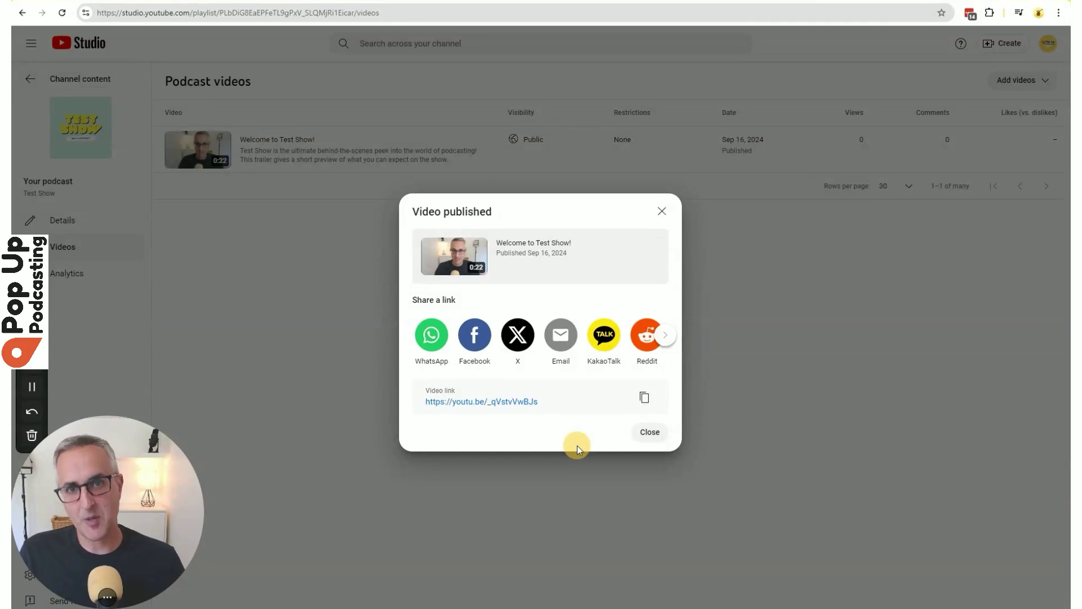
left_click(641, 431)
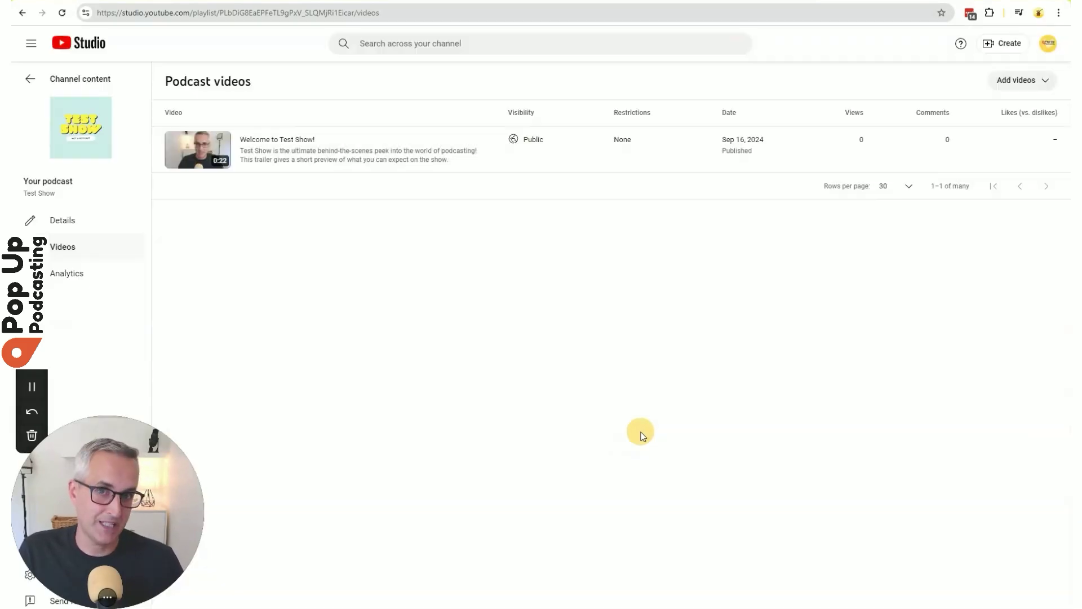
Reload the Test Show page in Apple Podcasts Connect and attempt to publish the show.
left_click(604, 0)
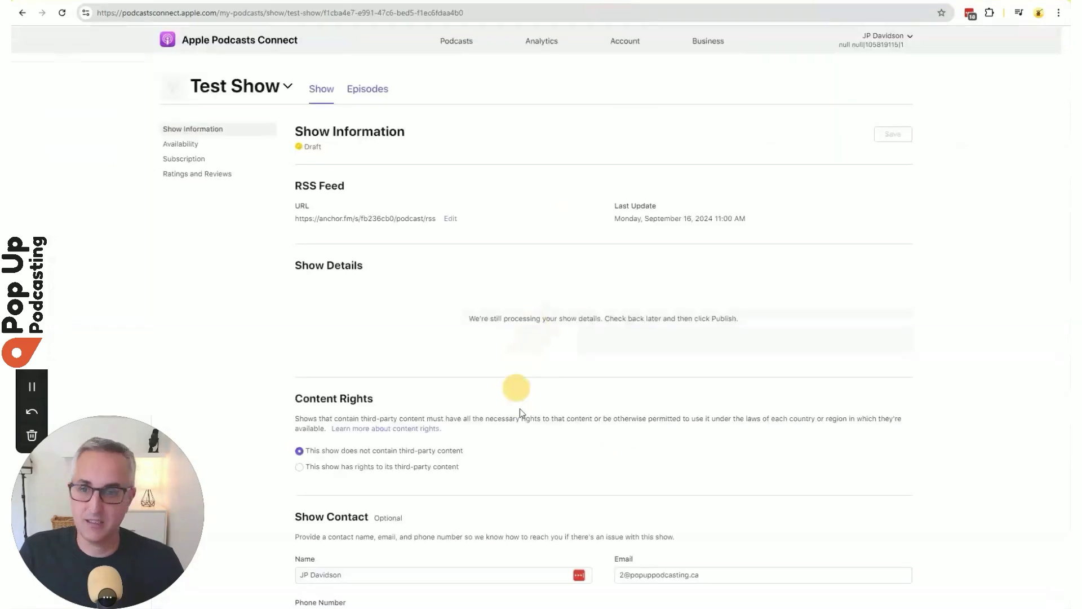
left_click(64, 14)
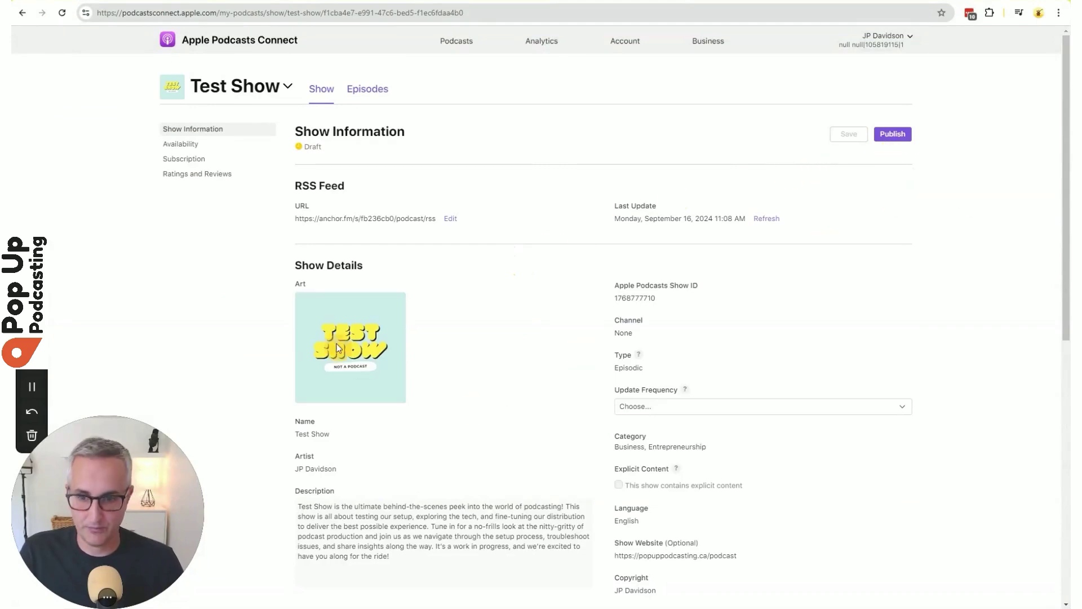
left_click(367, 89)
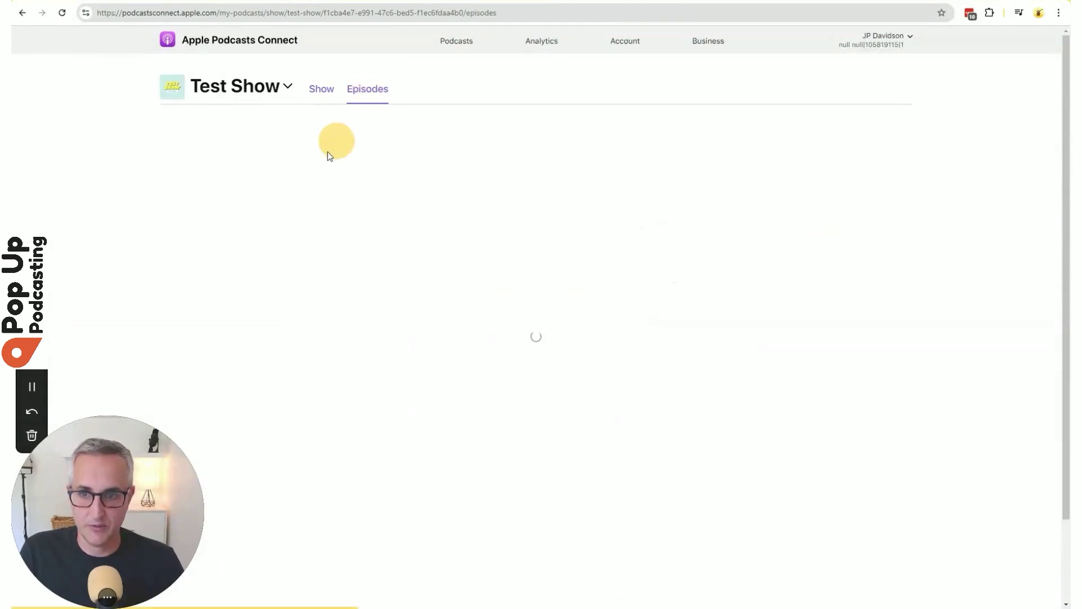
left_click(323, 88)
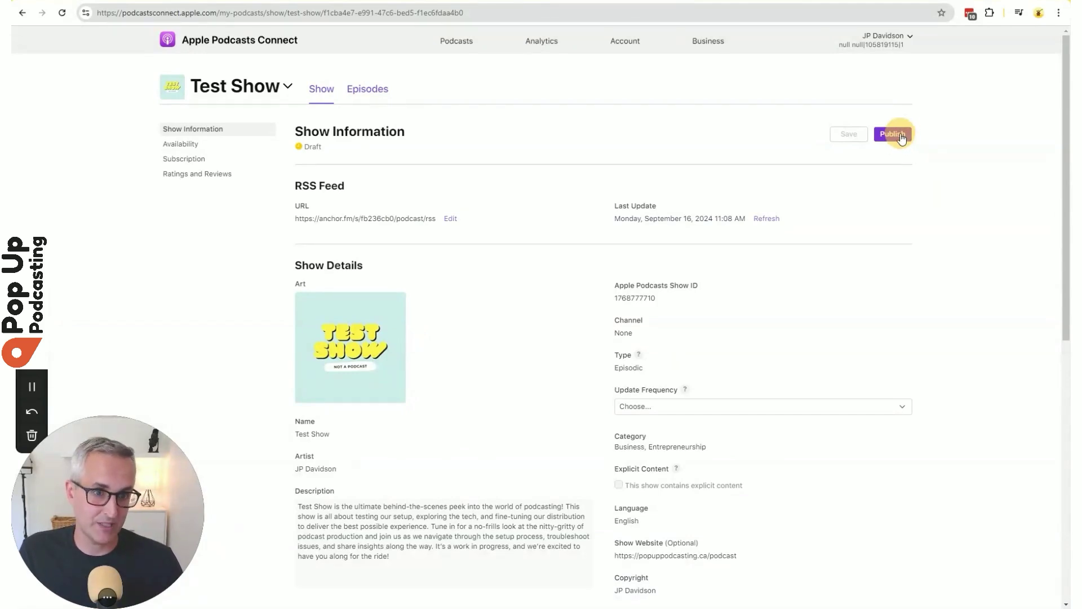
left_click(902, 140)
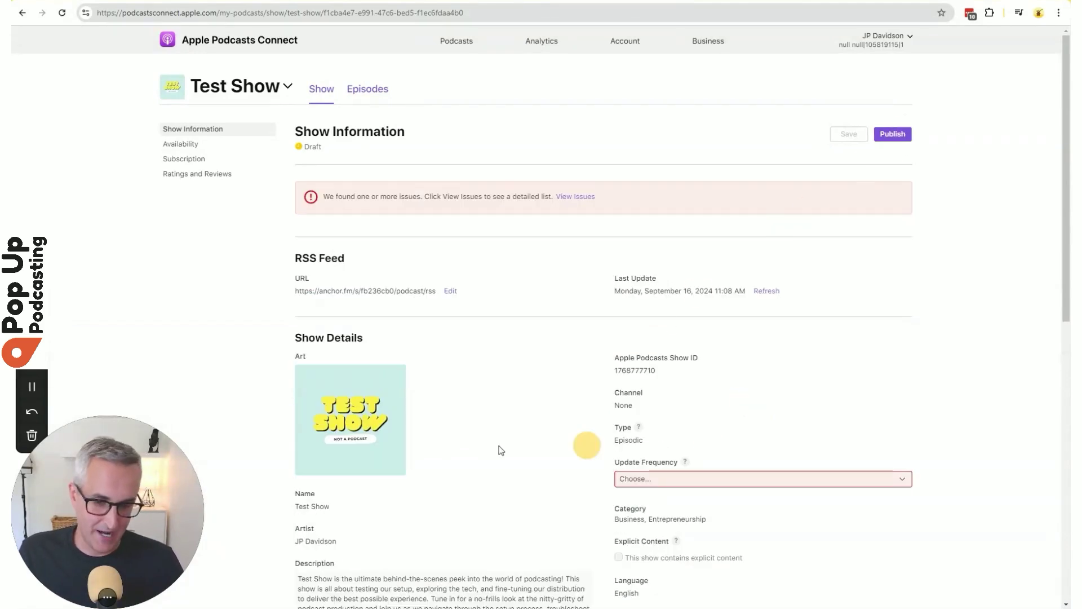
Set Update Frequency to Biweekly, save, and publish Test Show.
scroll(798, 525, "down", 4)
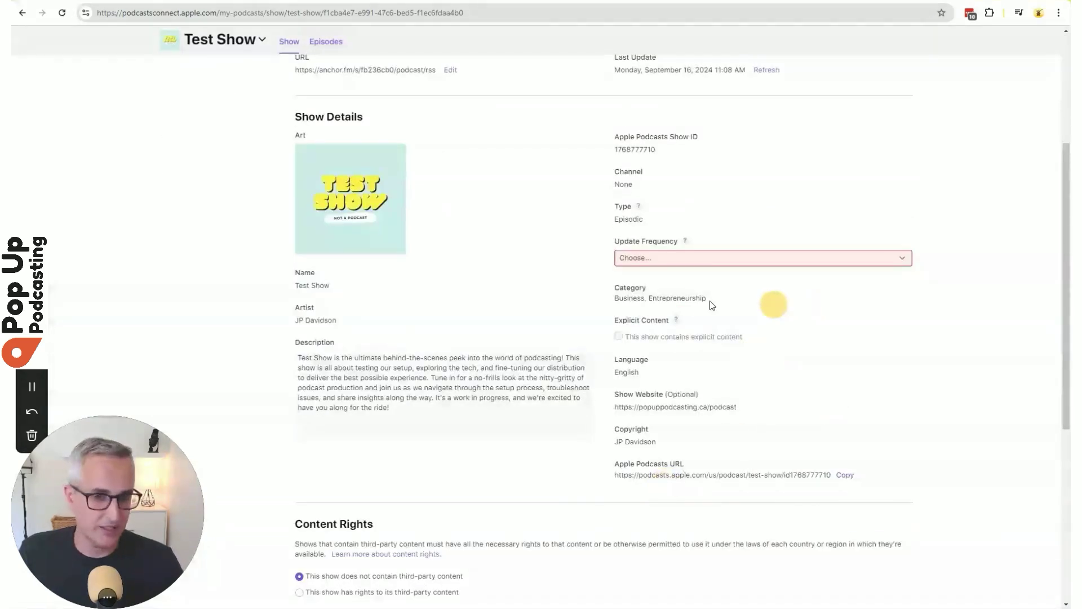
left_click(686, 258)
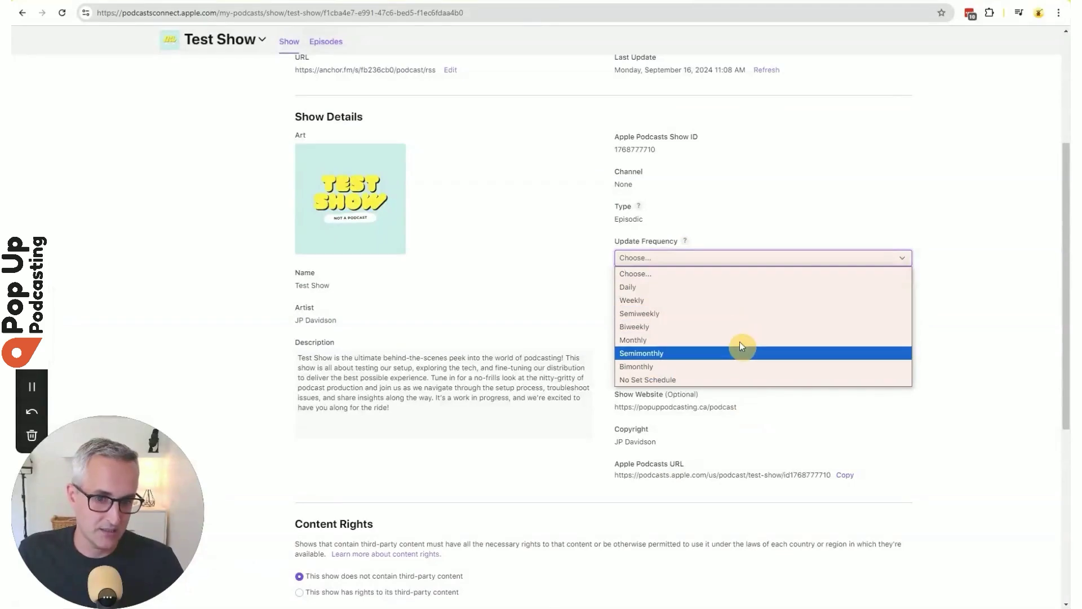
left_click(697, 333)
scroll(957, 256, "up", 4)
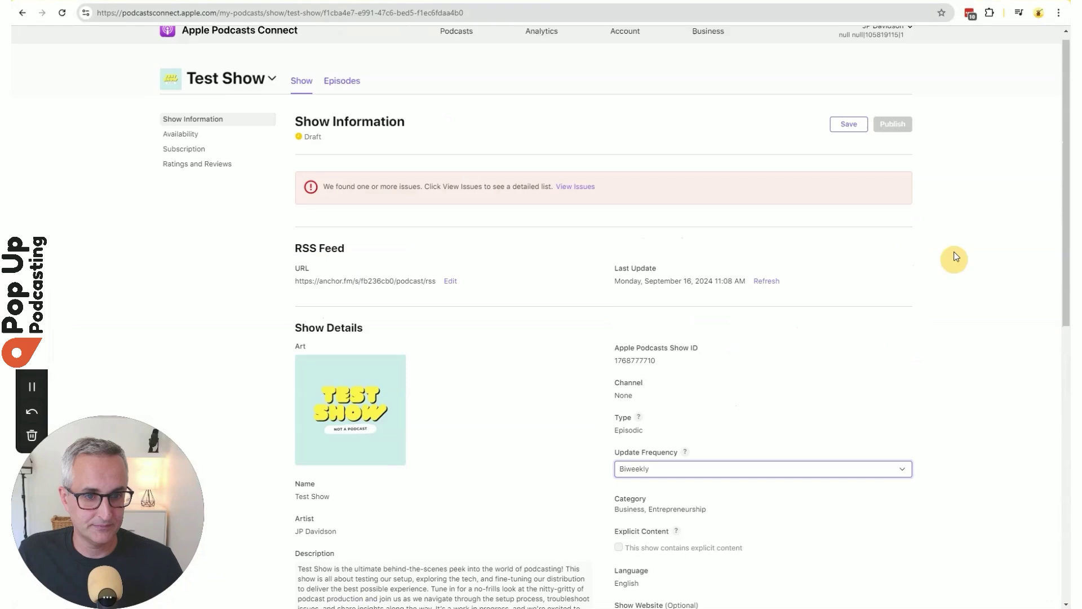
left_click(847, 135)
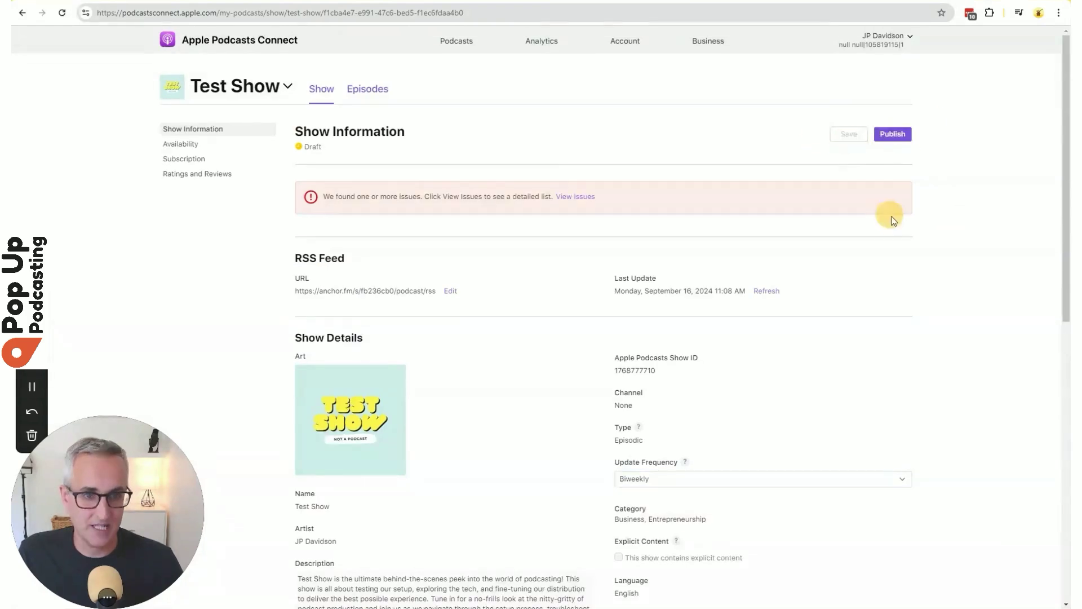
left_click(897, 136)
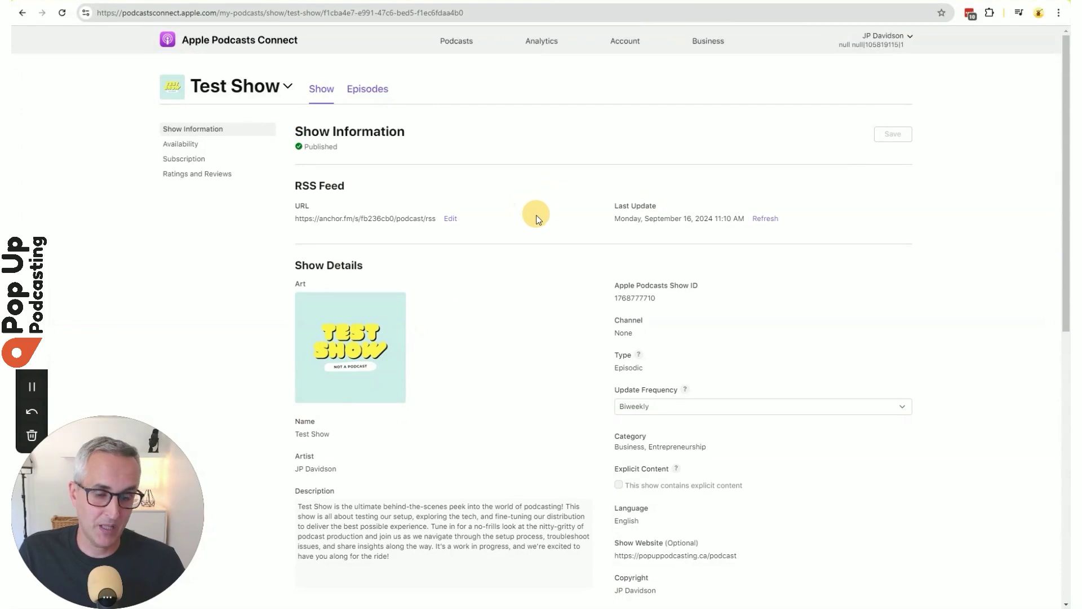
scroll(536, 212, "down", 5)
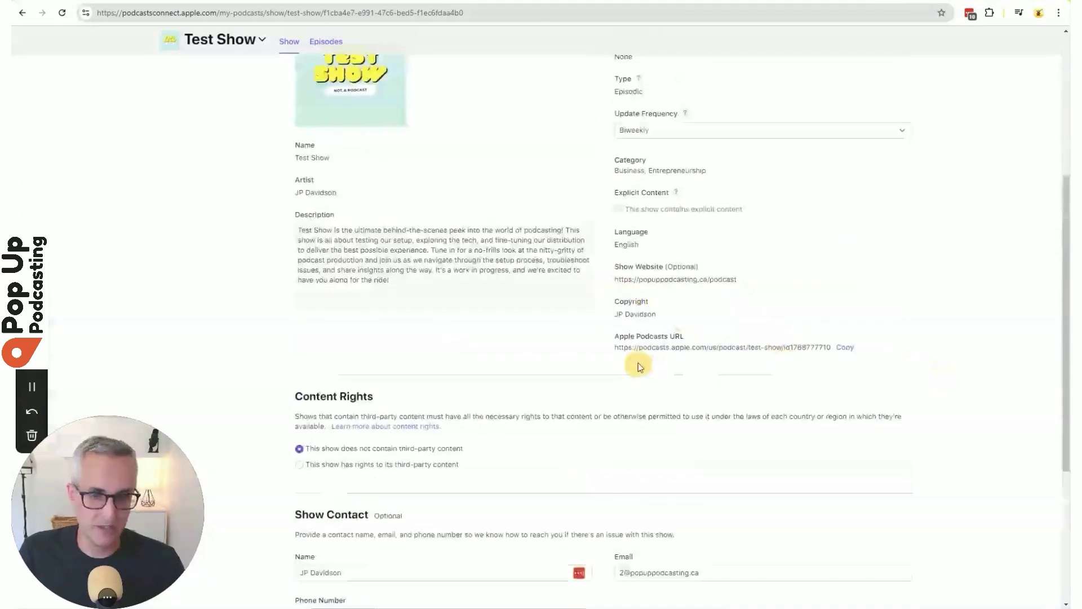
Paste the copied Apple Podcasts URL into the Apple Podcasts entry and add it to the profile.
left_click(845, 348)
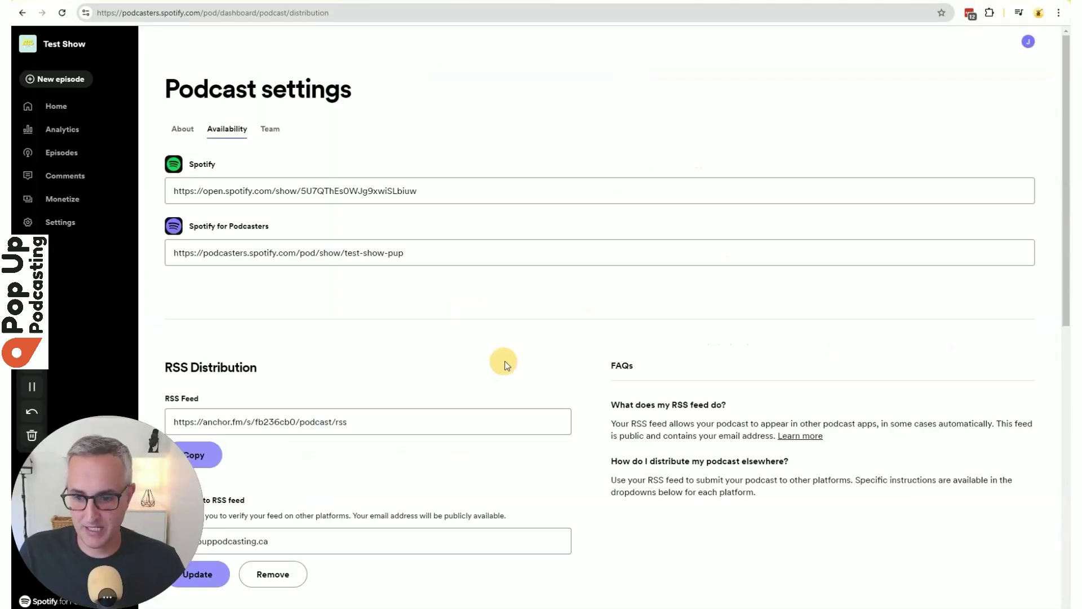
scroll(503, 365, "down", 7)
left_click(276, 284)
scroll(249, 218, "down", 2)
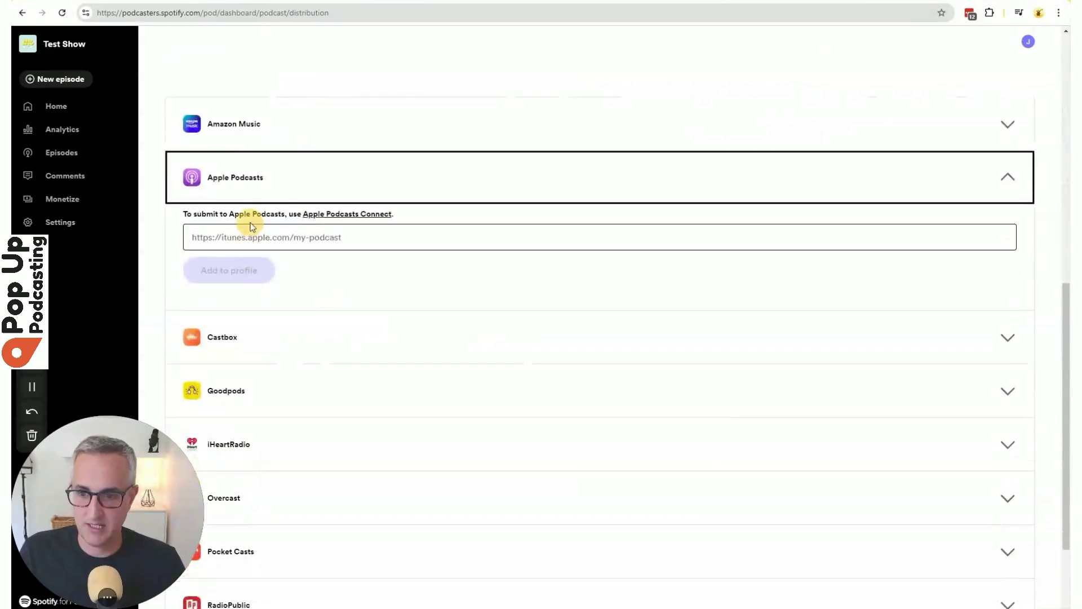
left_click(283, 241)
key("ctrl+v")
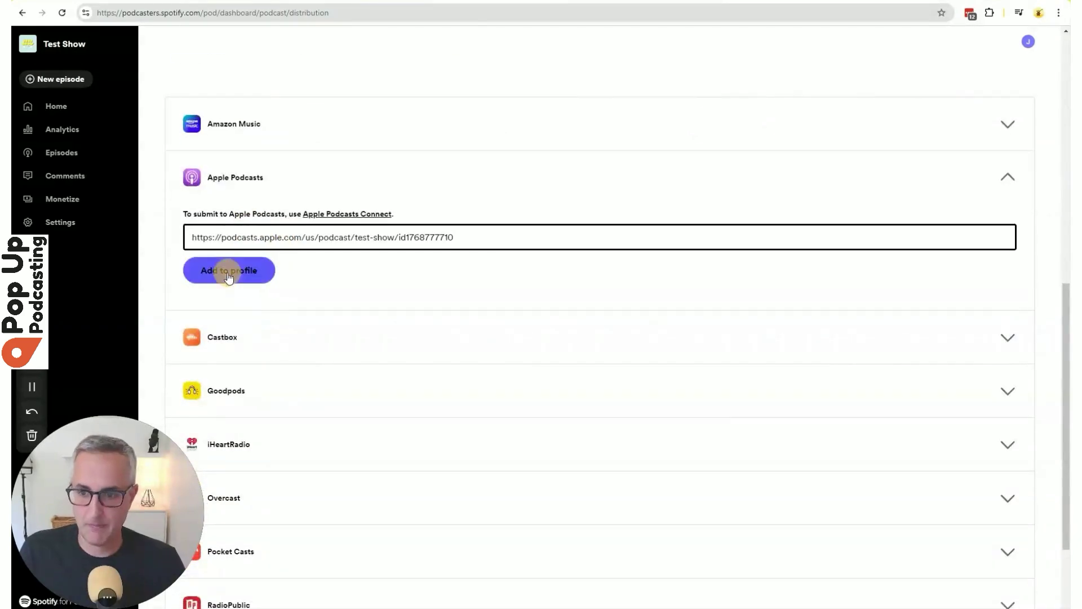
left_click(228, 271)
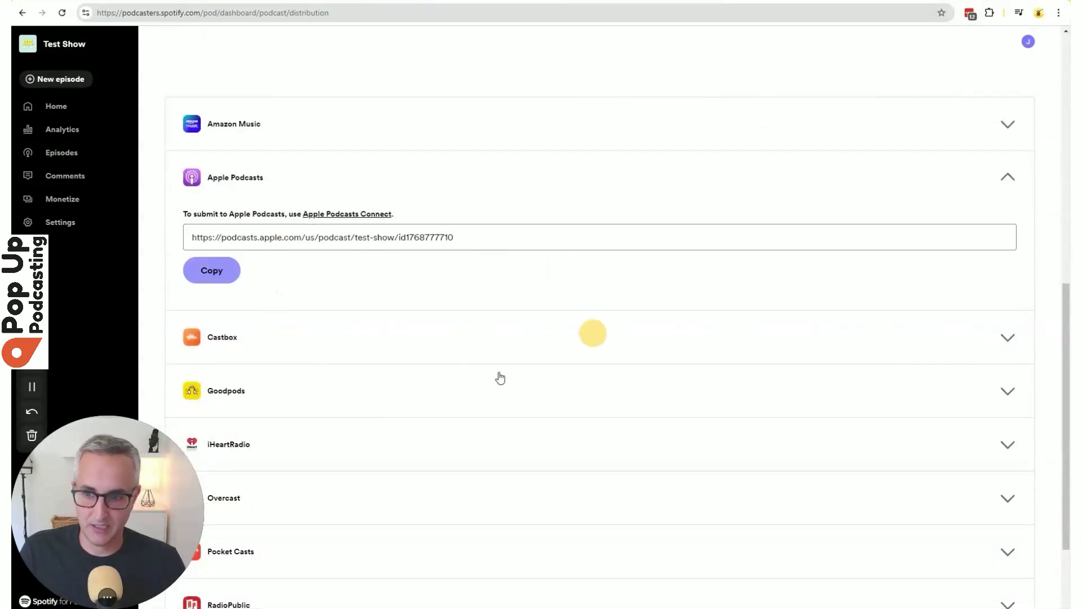
Select the Spotify for Podcasters show URL at the top of Availability.
scroll(602, 335, "up", 1)
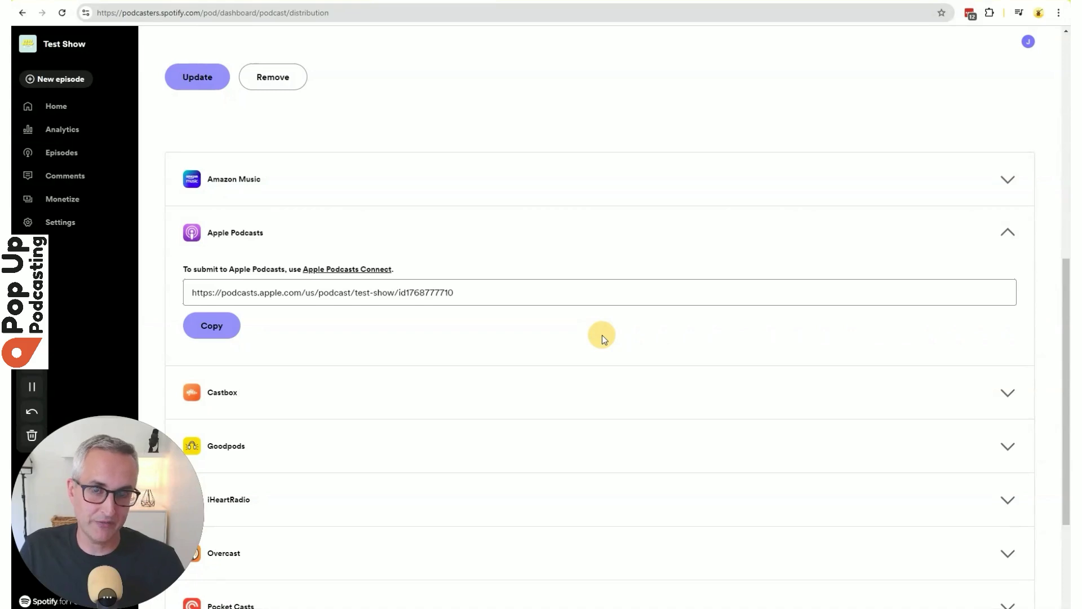
scroll(602, 335, "up", 9)
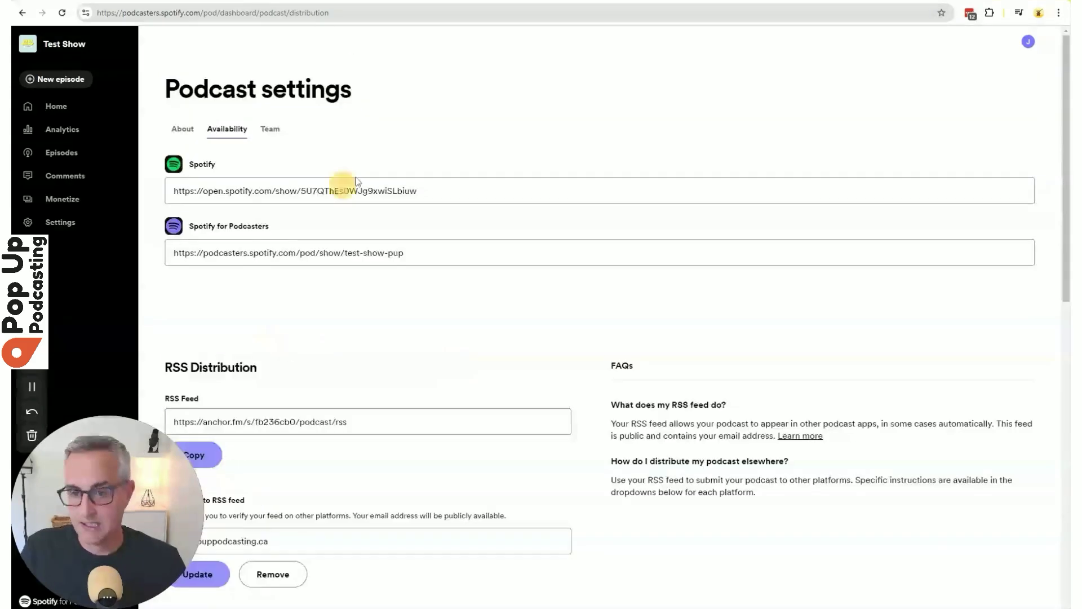
left_click(437, 257)
key("ctrl+c")
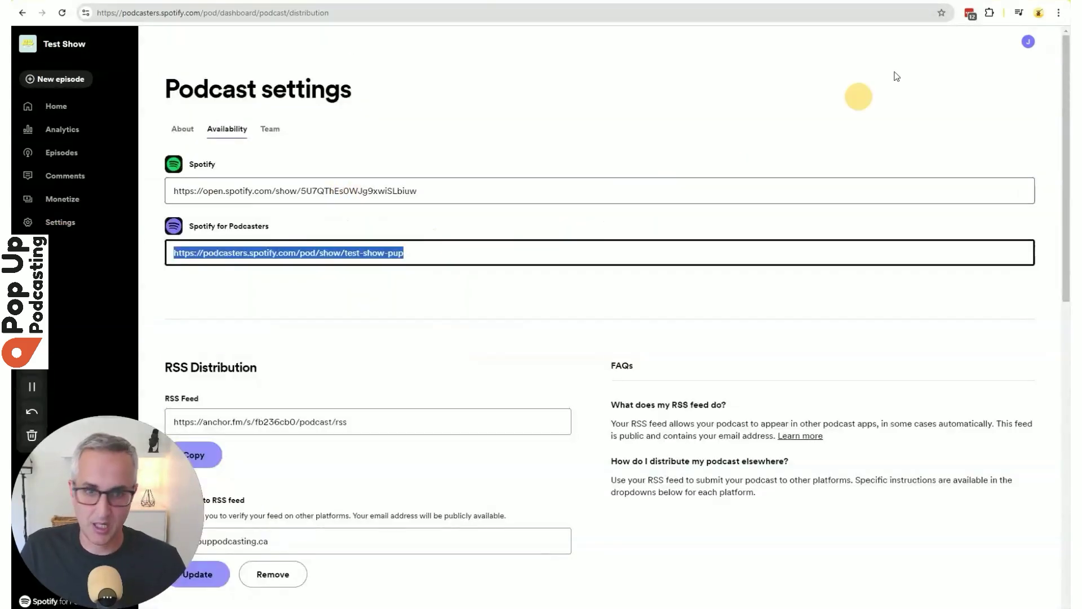
Load the public Test Show page in a new tab and check Apple Podcasts, Spotify and RSS are listed.
key("ctrl+t")
key("ctrl+v")
key("Return")
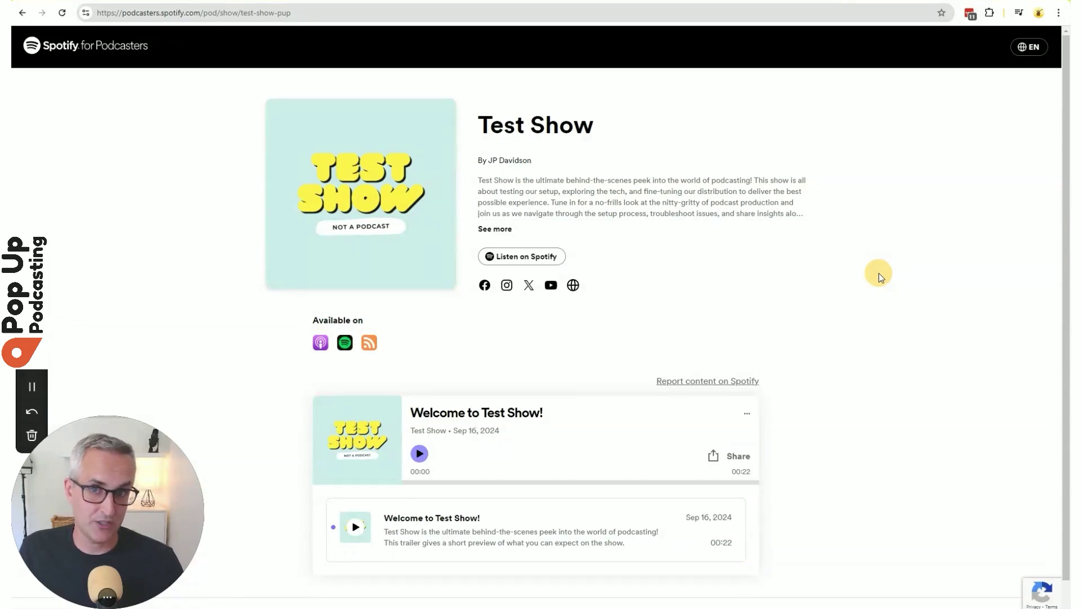
scroll(837, 291, "down", 1)
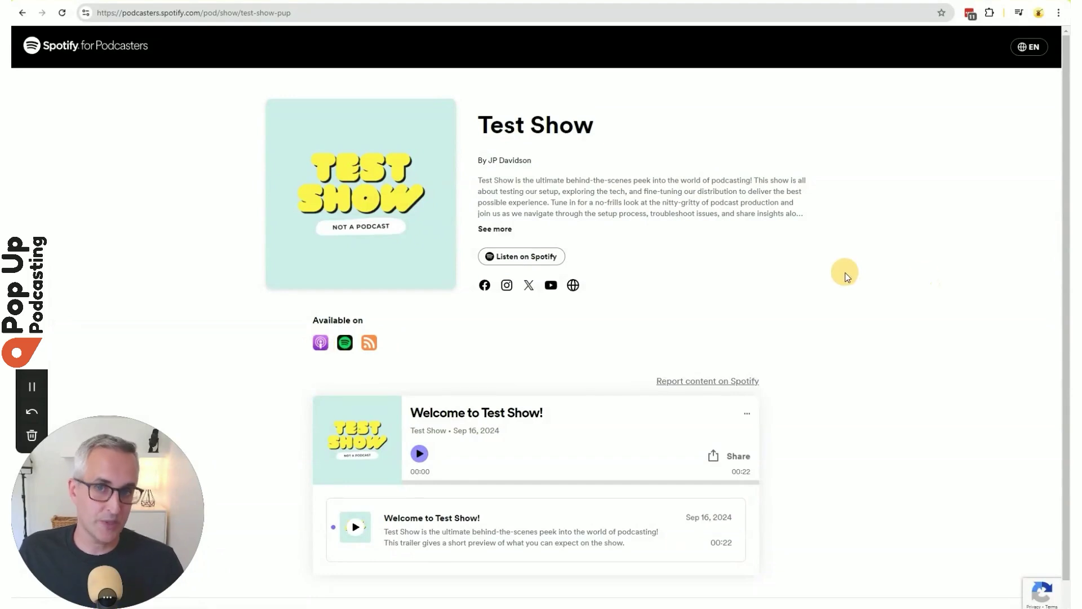
Back in availability settings, expand the Amazon Music and iHeartRadio distribution entries.
key("ctrl+w")
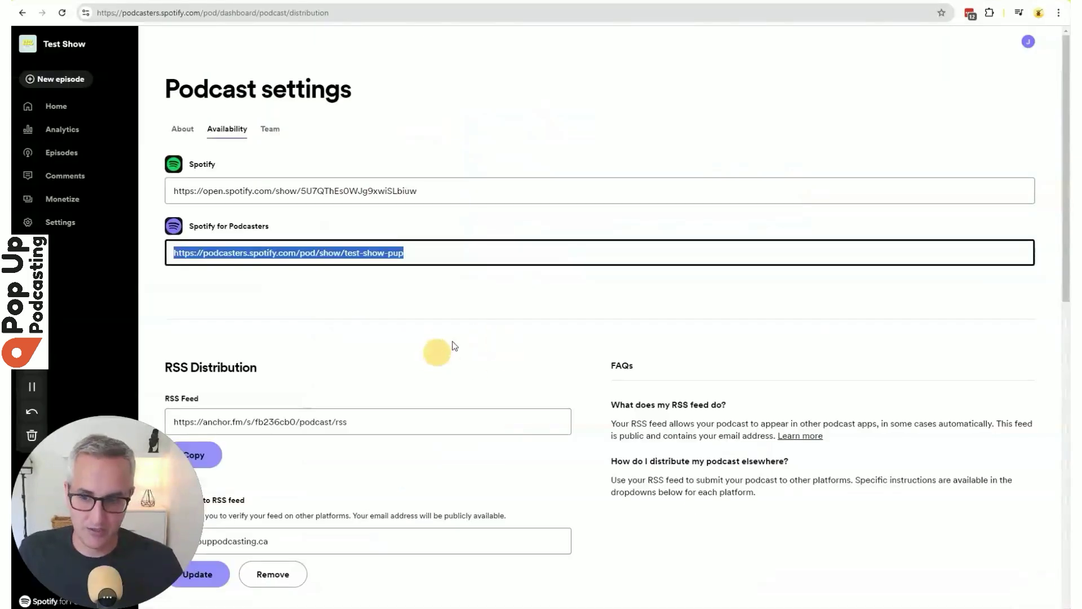
scroll(468, 338, "down", 8)
left_click(285, 225)
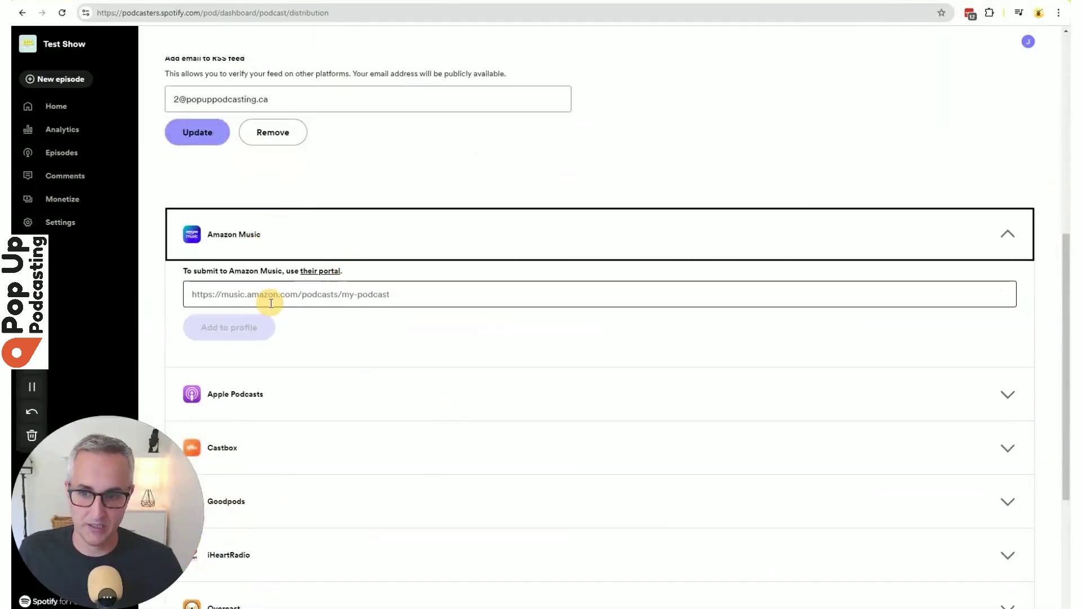
left_click(862, 2)
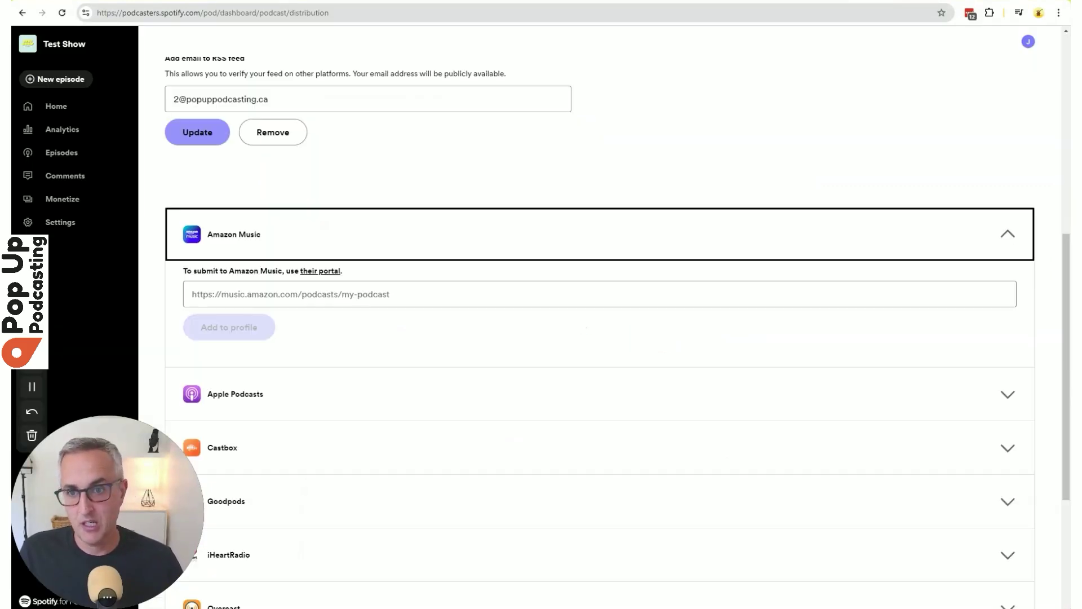
scroll(411, 339, "down", 4)
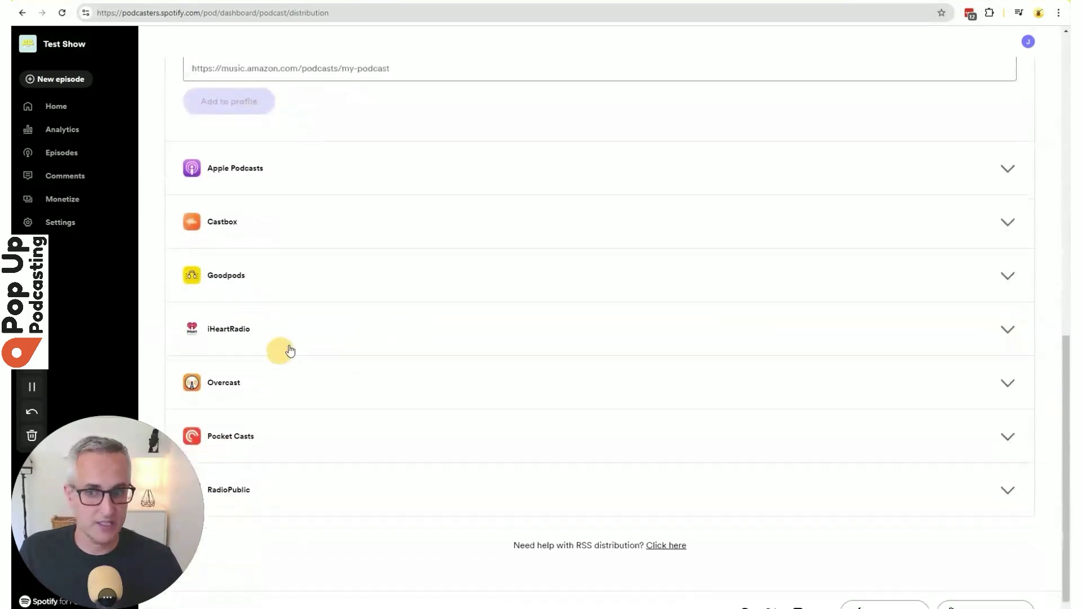
left_click(305, 311)
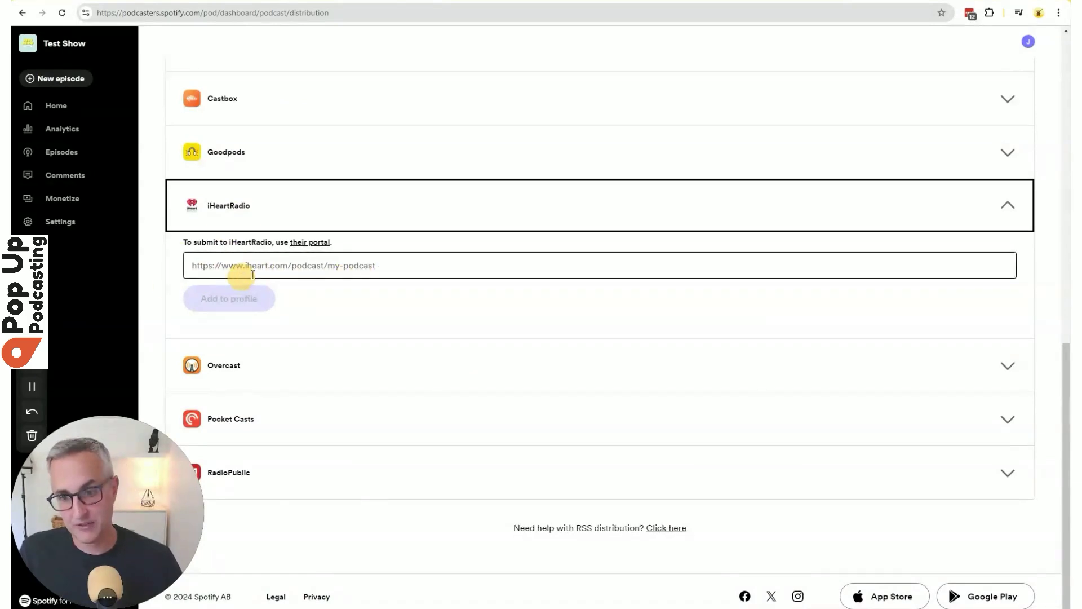
left_click(897, 3)
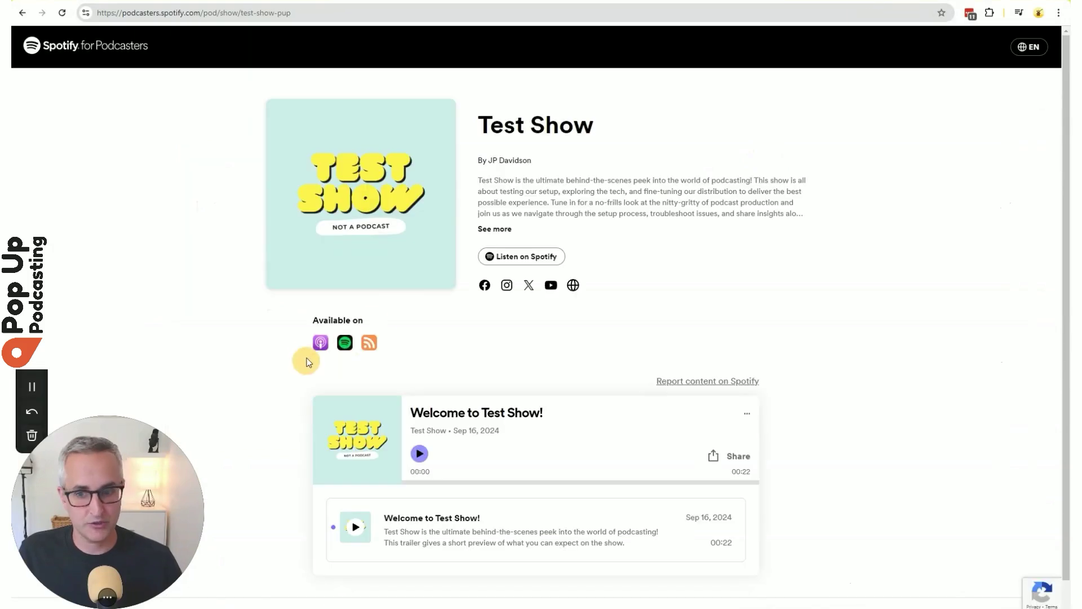